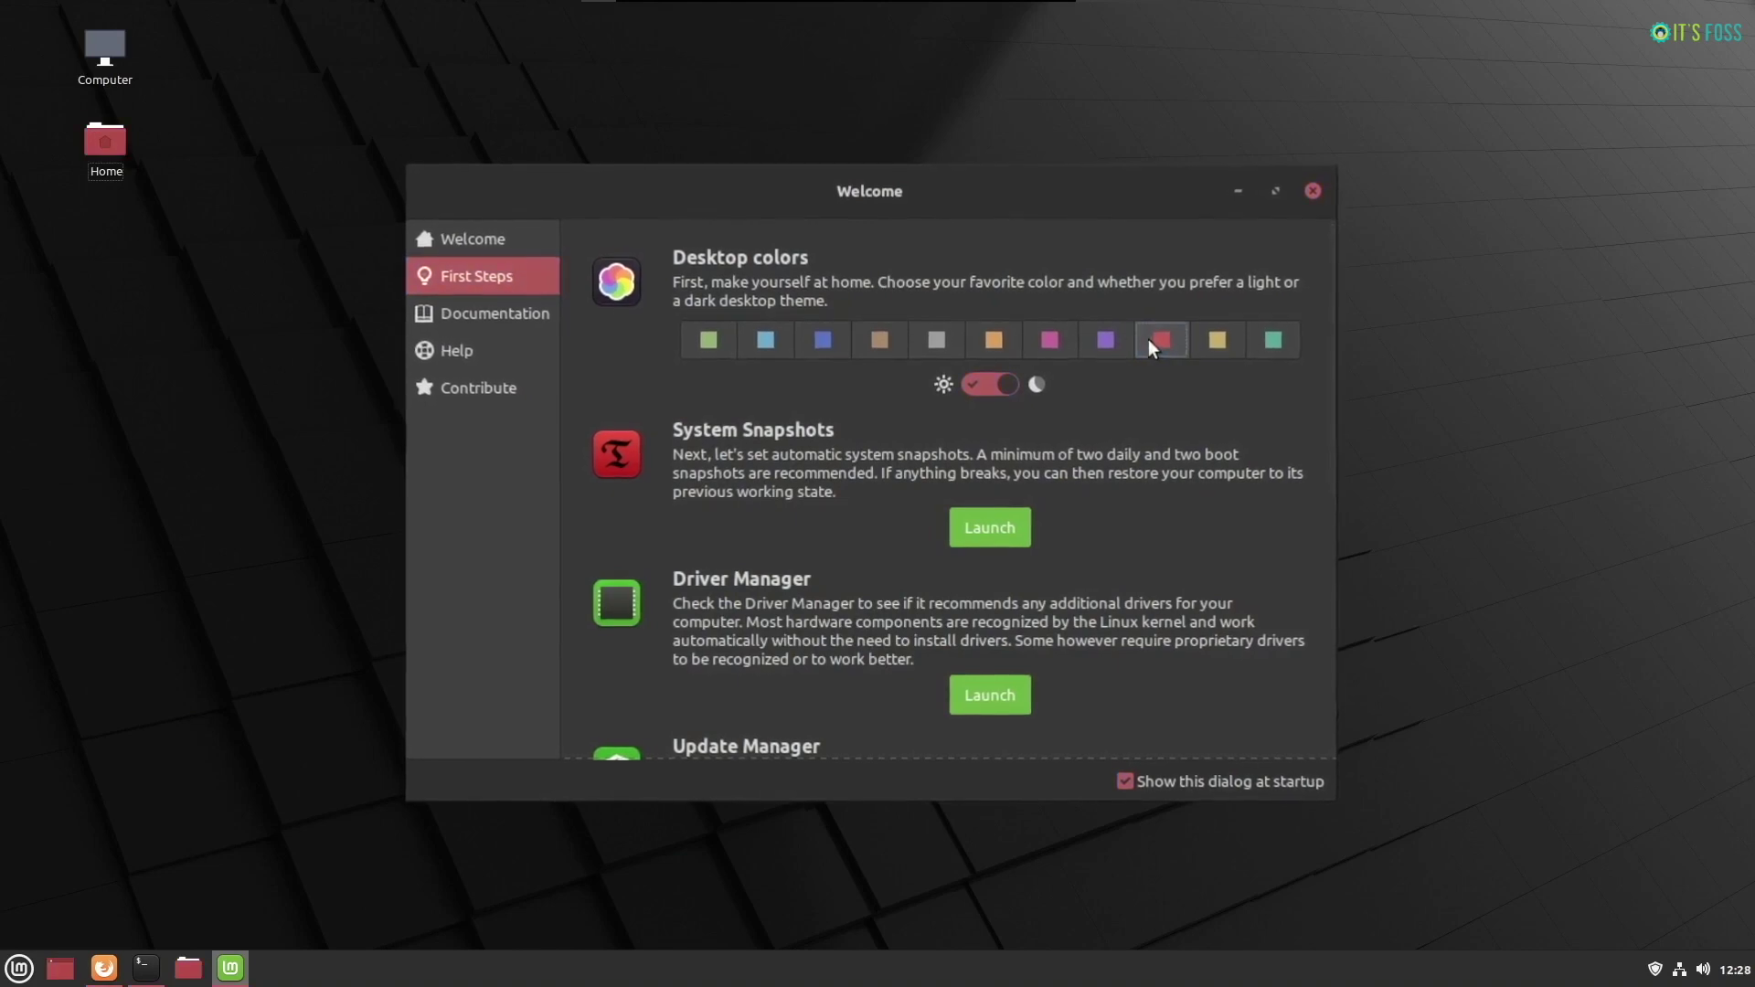
- Set the desktop accent colour to green and switch the desktop from the dark to the light theme
{"action": "left_click", "coordinate": [710, 342]}
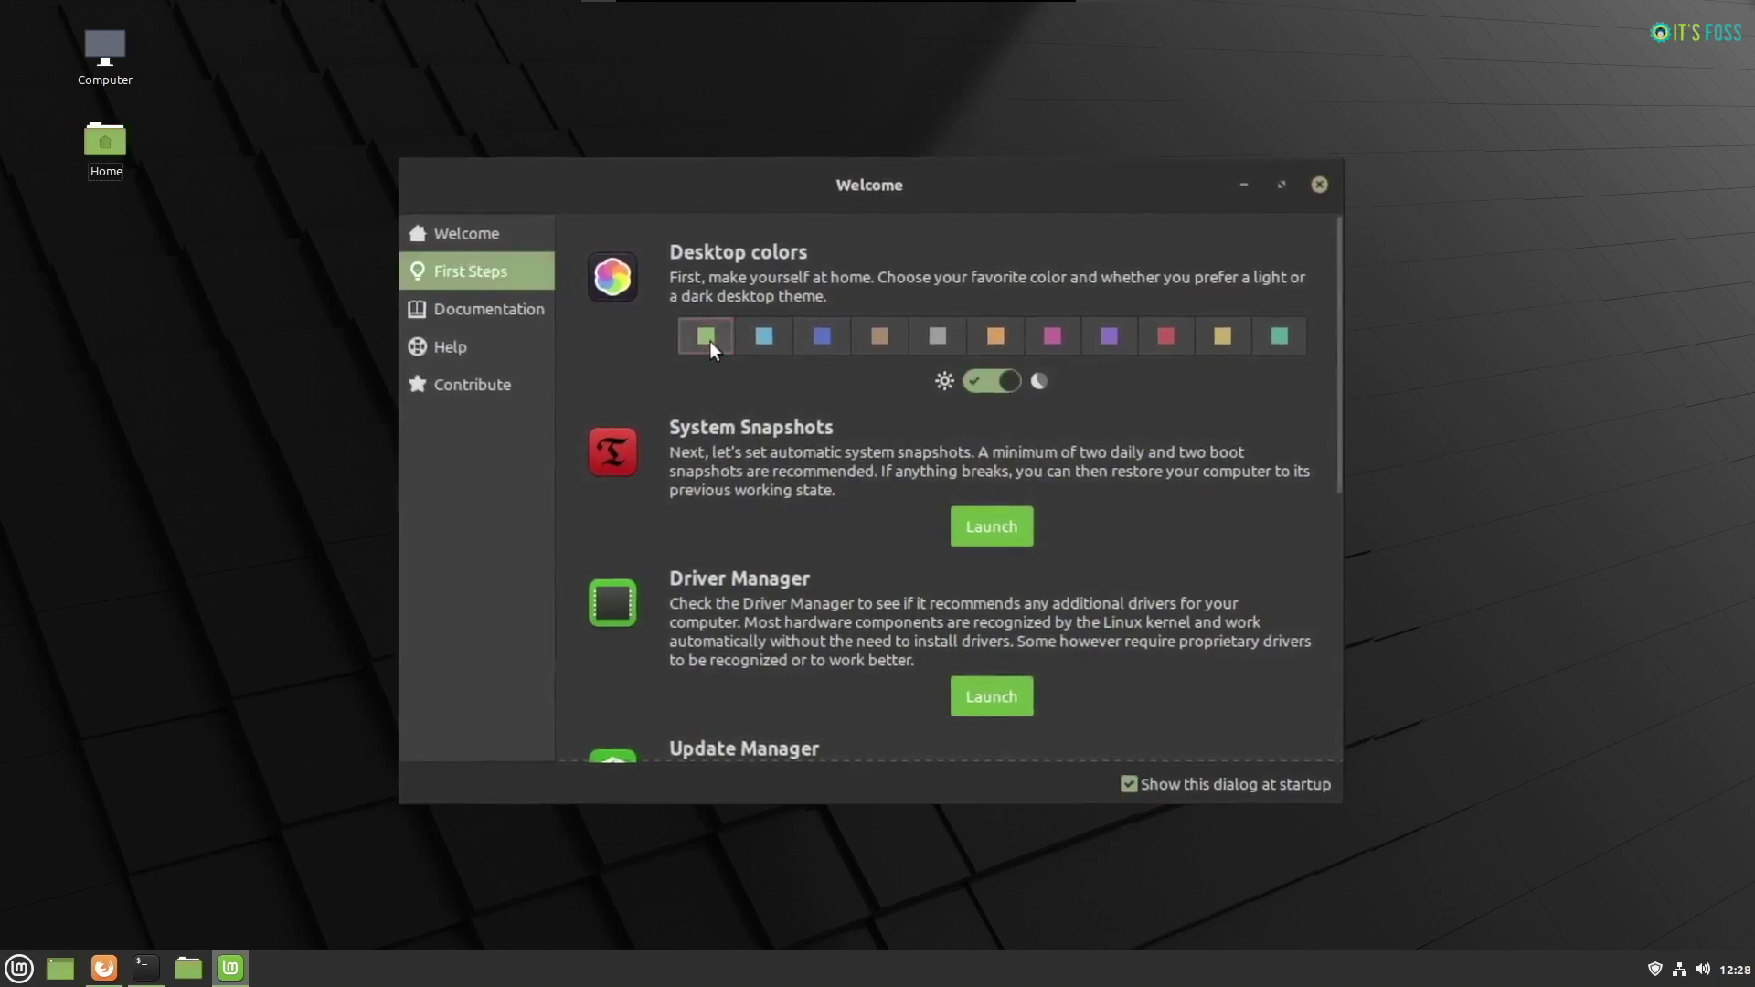
{"action": "left_click", "coordinate": [1006, 379]}
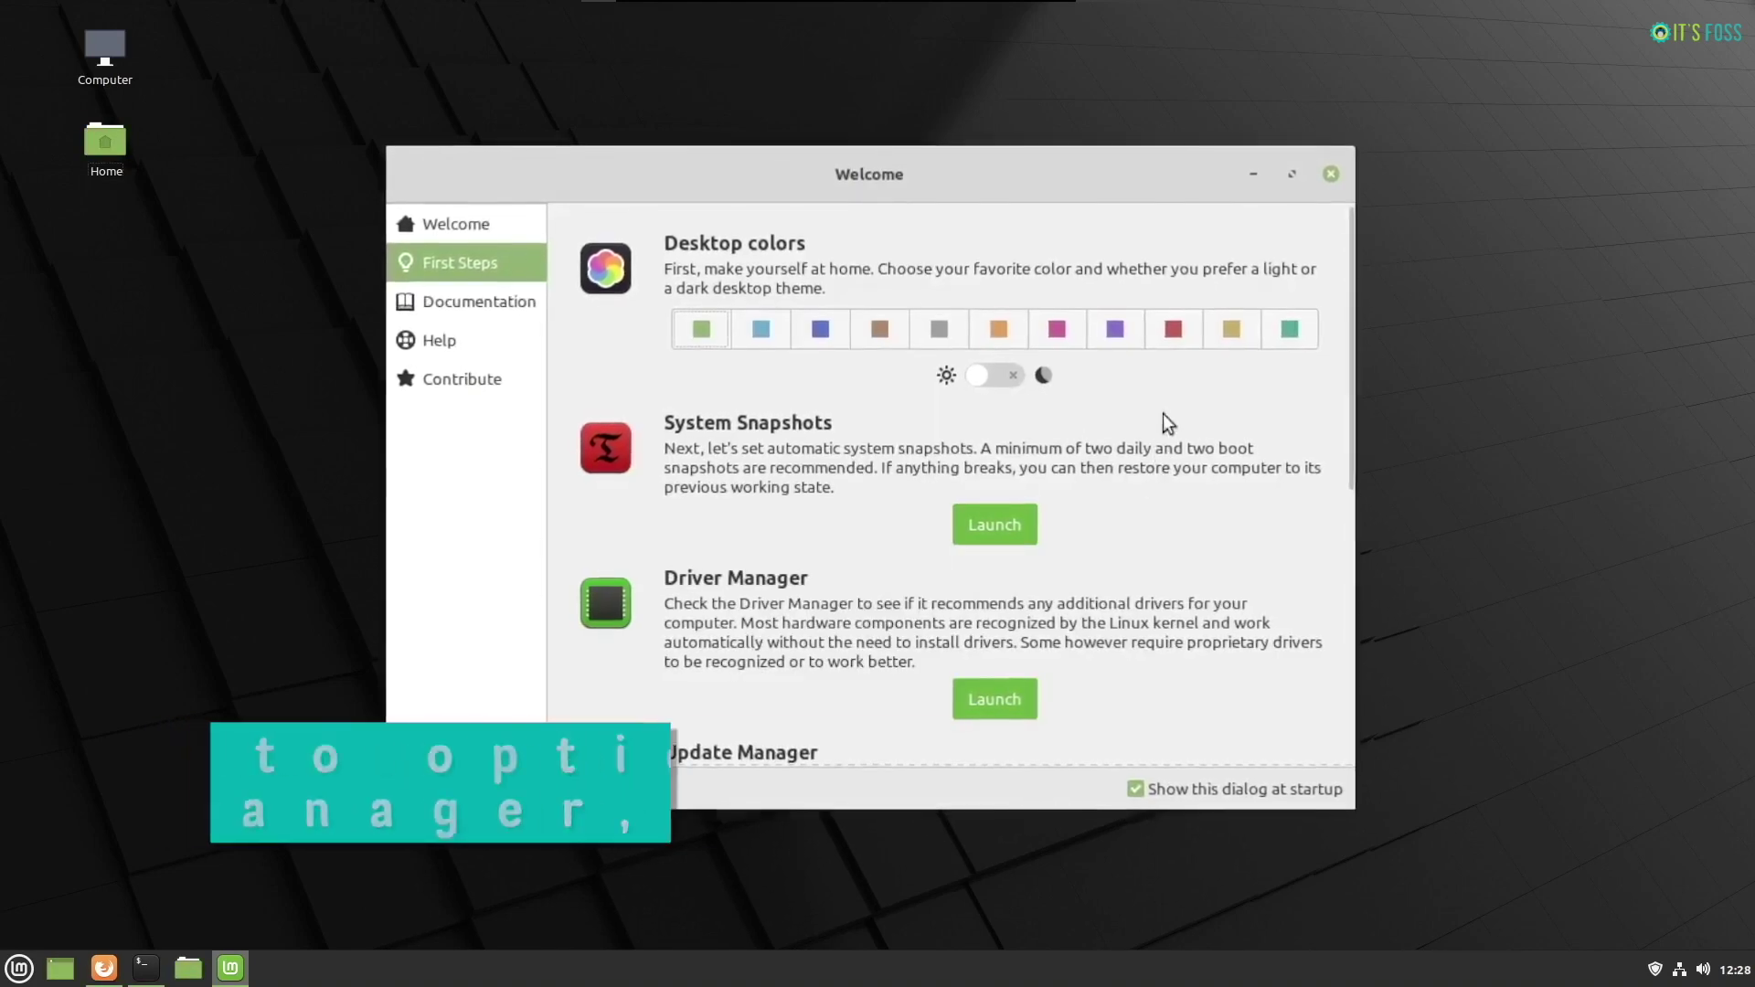
- Look through the remaining First Steps options, the Documentation page and the Help page of the Welcome window
{"action": "scroll", "coordinate": [1166, 448], "scroll_direction": "down", "scroll_amount": 2}
{"action": "scroll", "coordinate": [1081, 598], "scroll_direction": "down", "scroll_amount": 10}
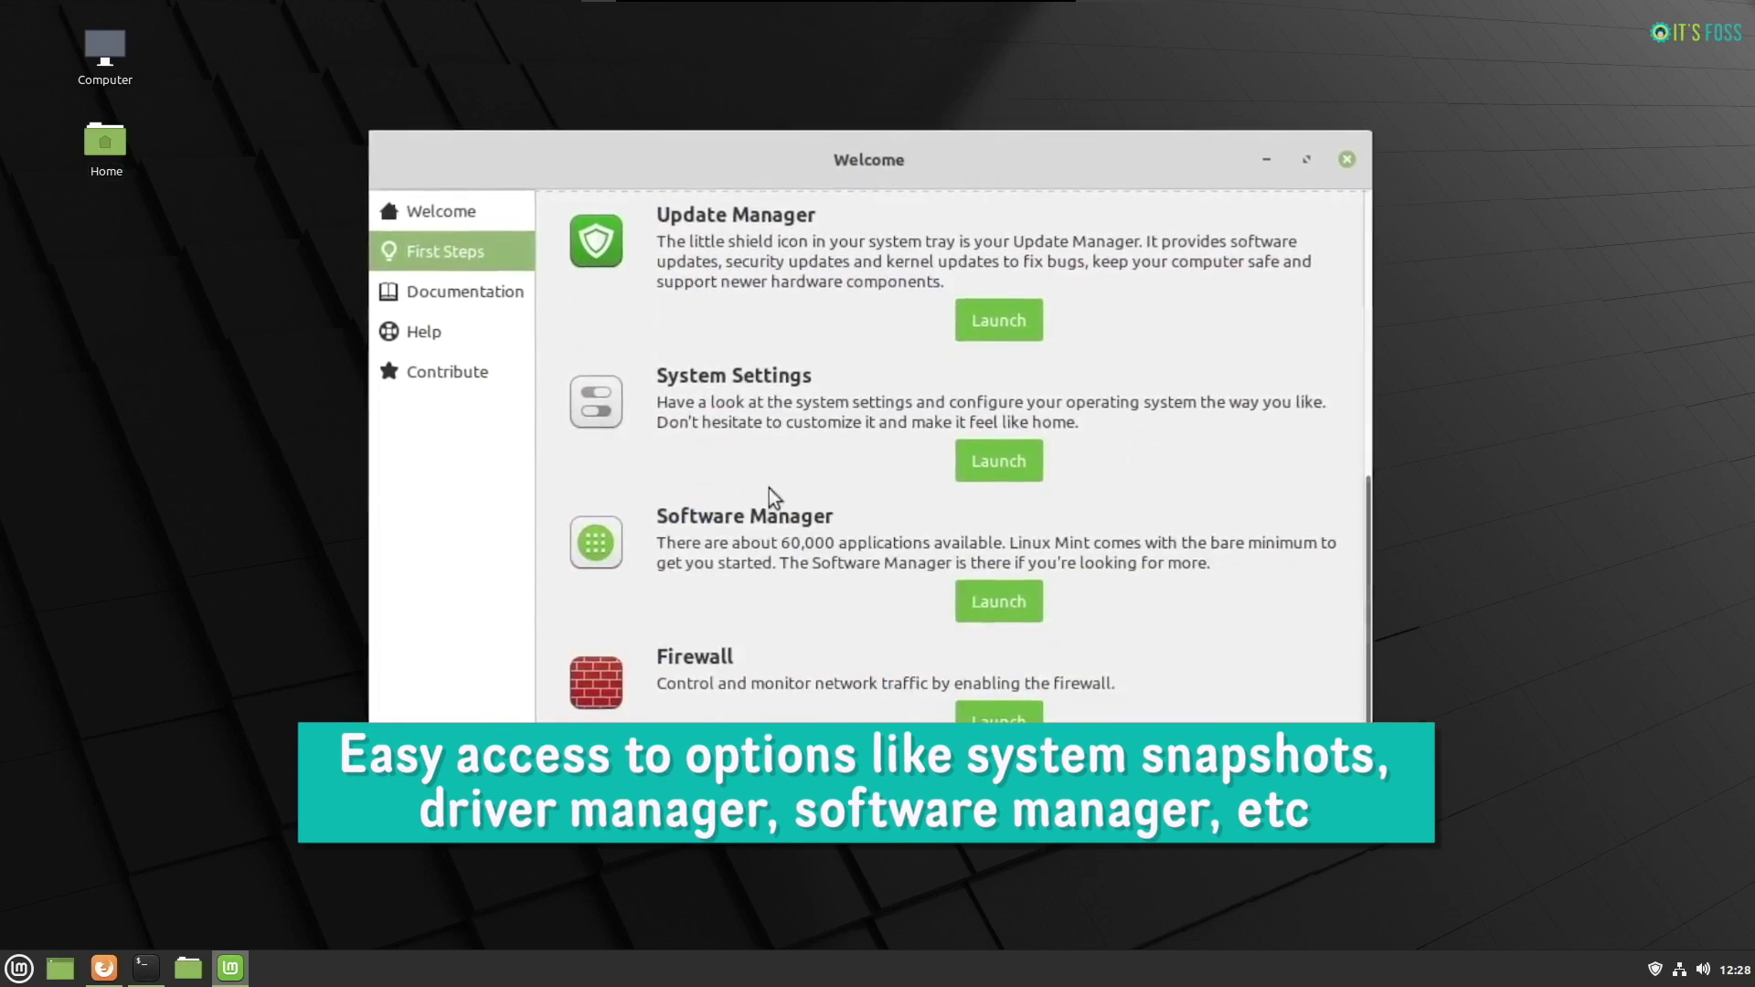
{"action": "left_click", "coordinate": [480, 294]}
{"action": "left_click", "coordinate": [461, 331]}
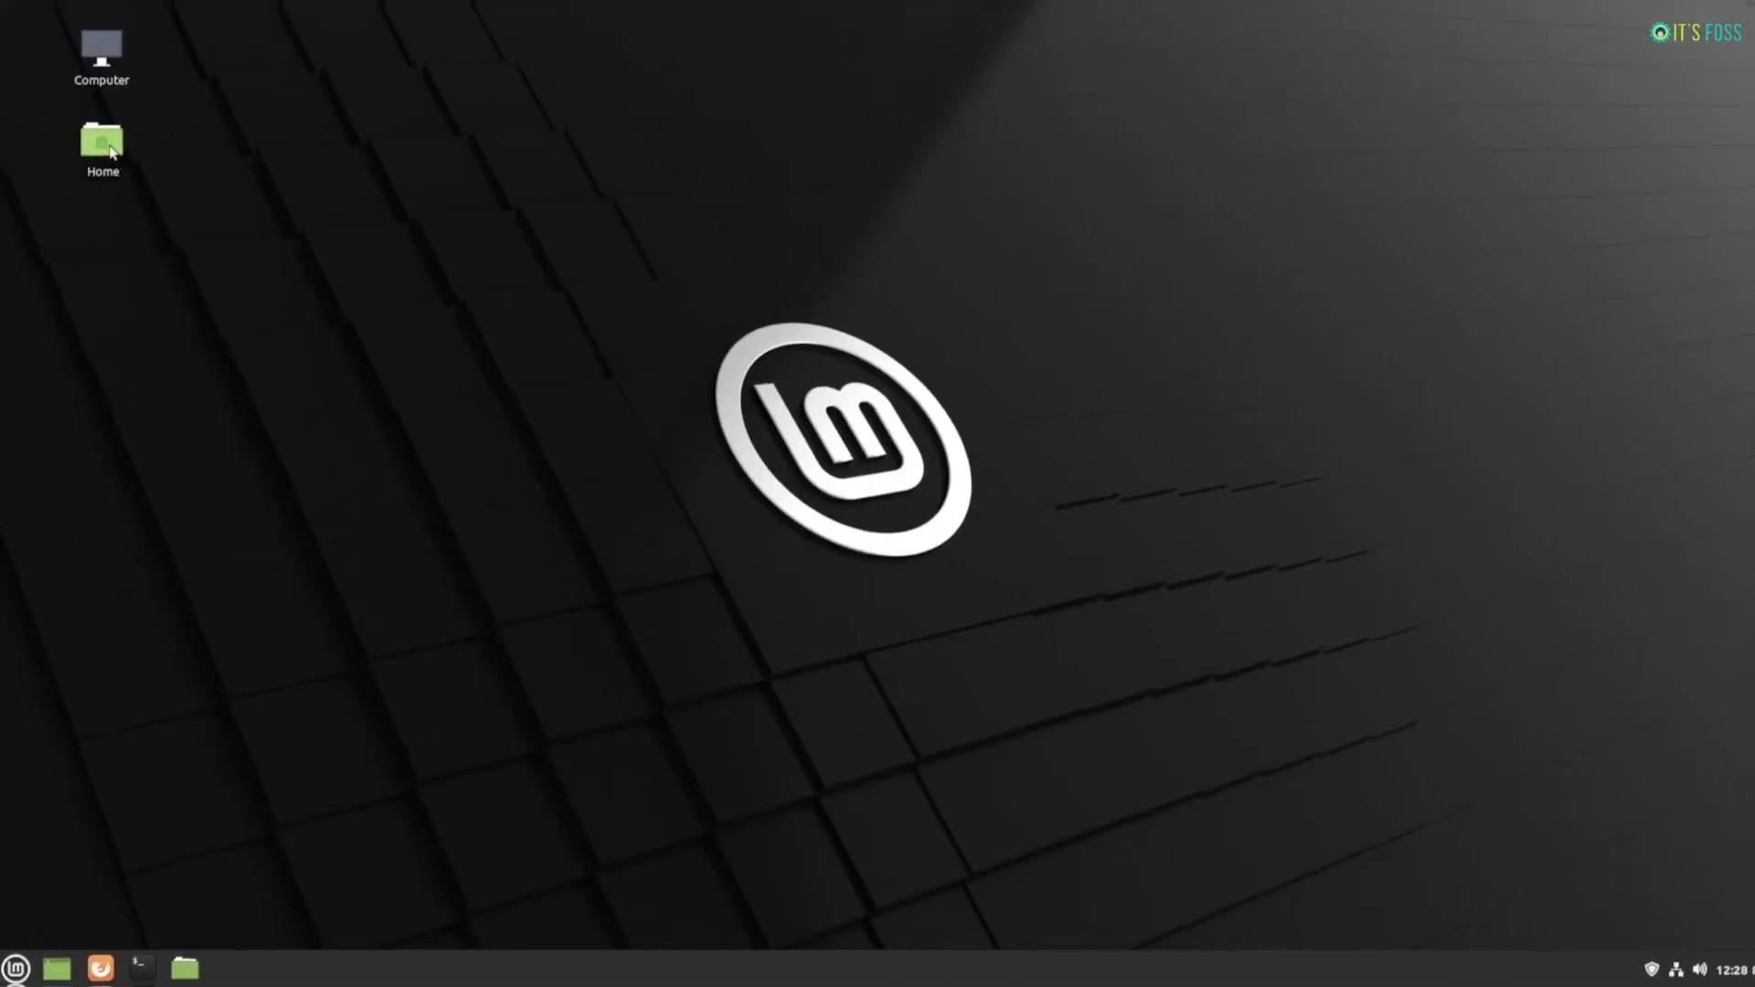
- Open the Home folder and check the version number in the file manager's About information
{"action": "double_click", "coordinate": [112, 145]}
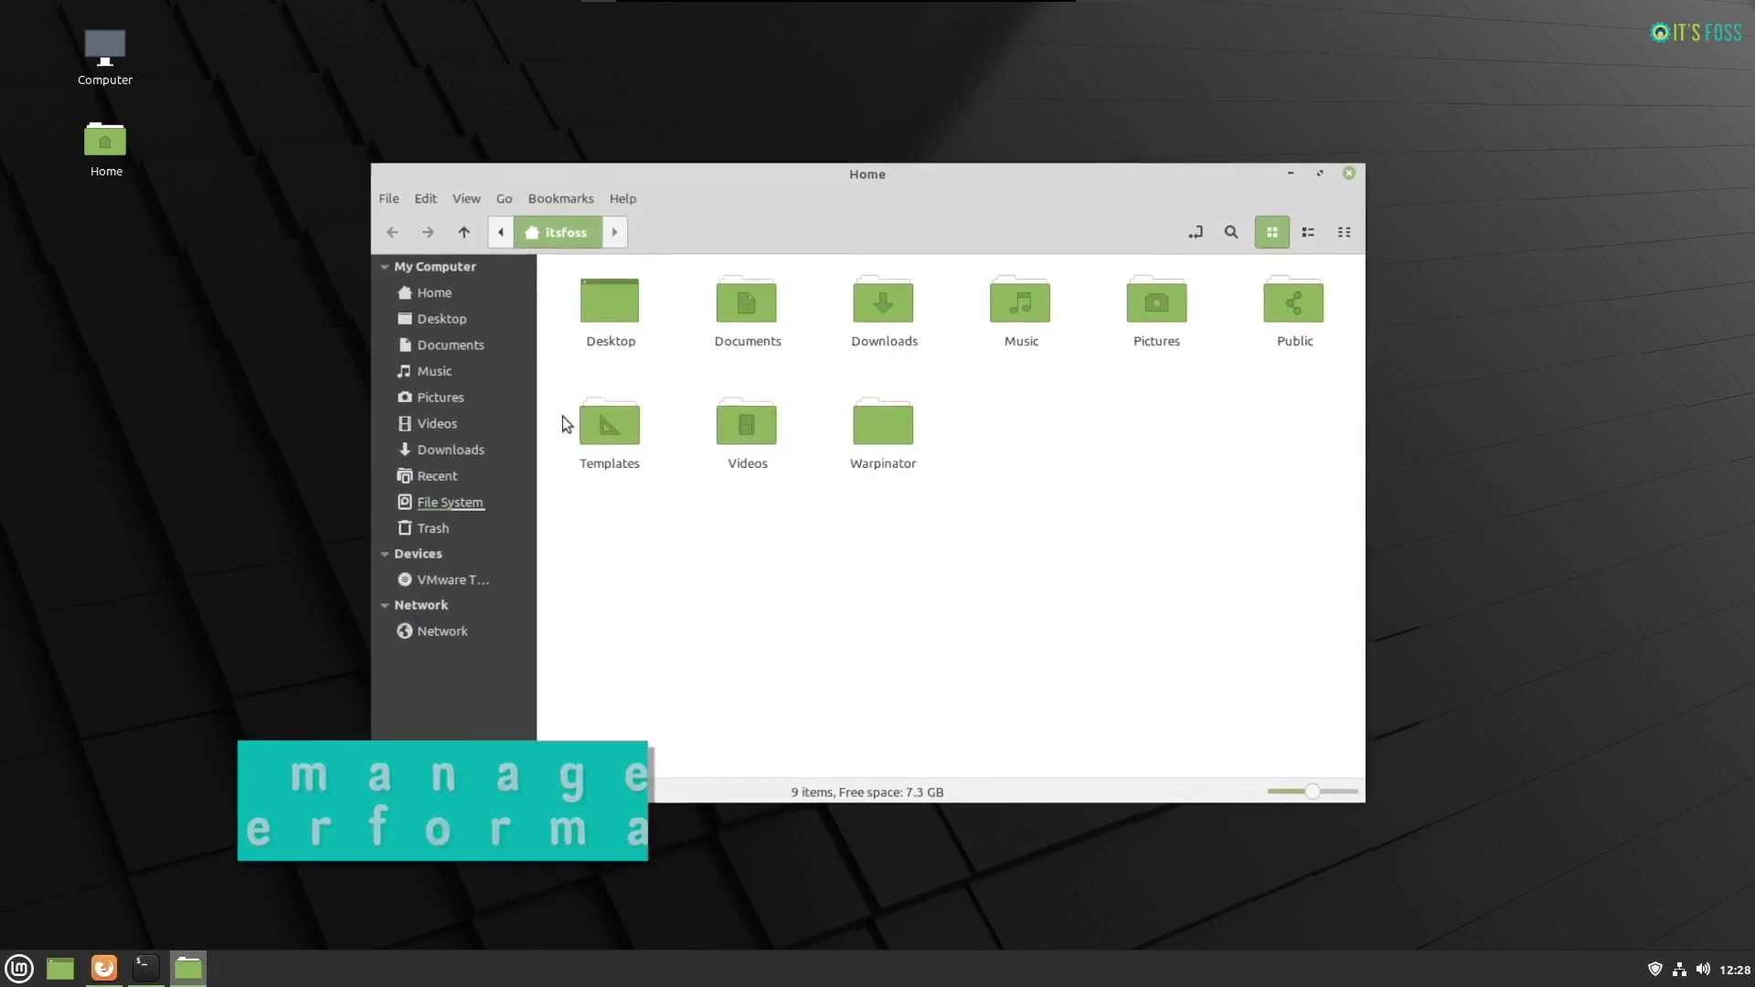
{"action": "left_click", "coordinate": [623, 195]}
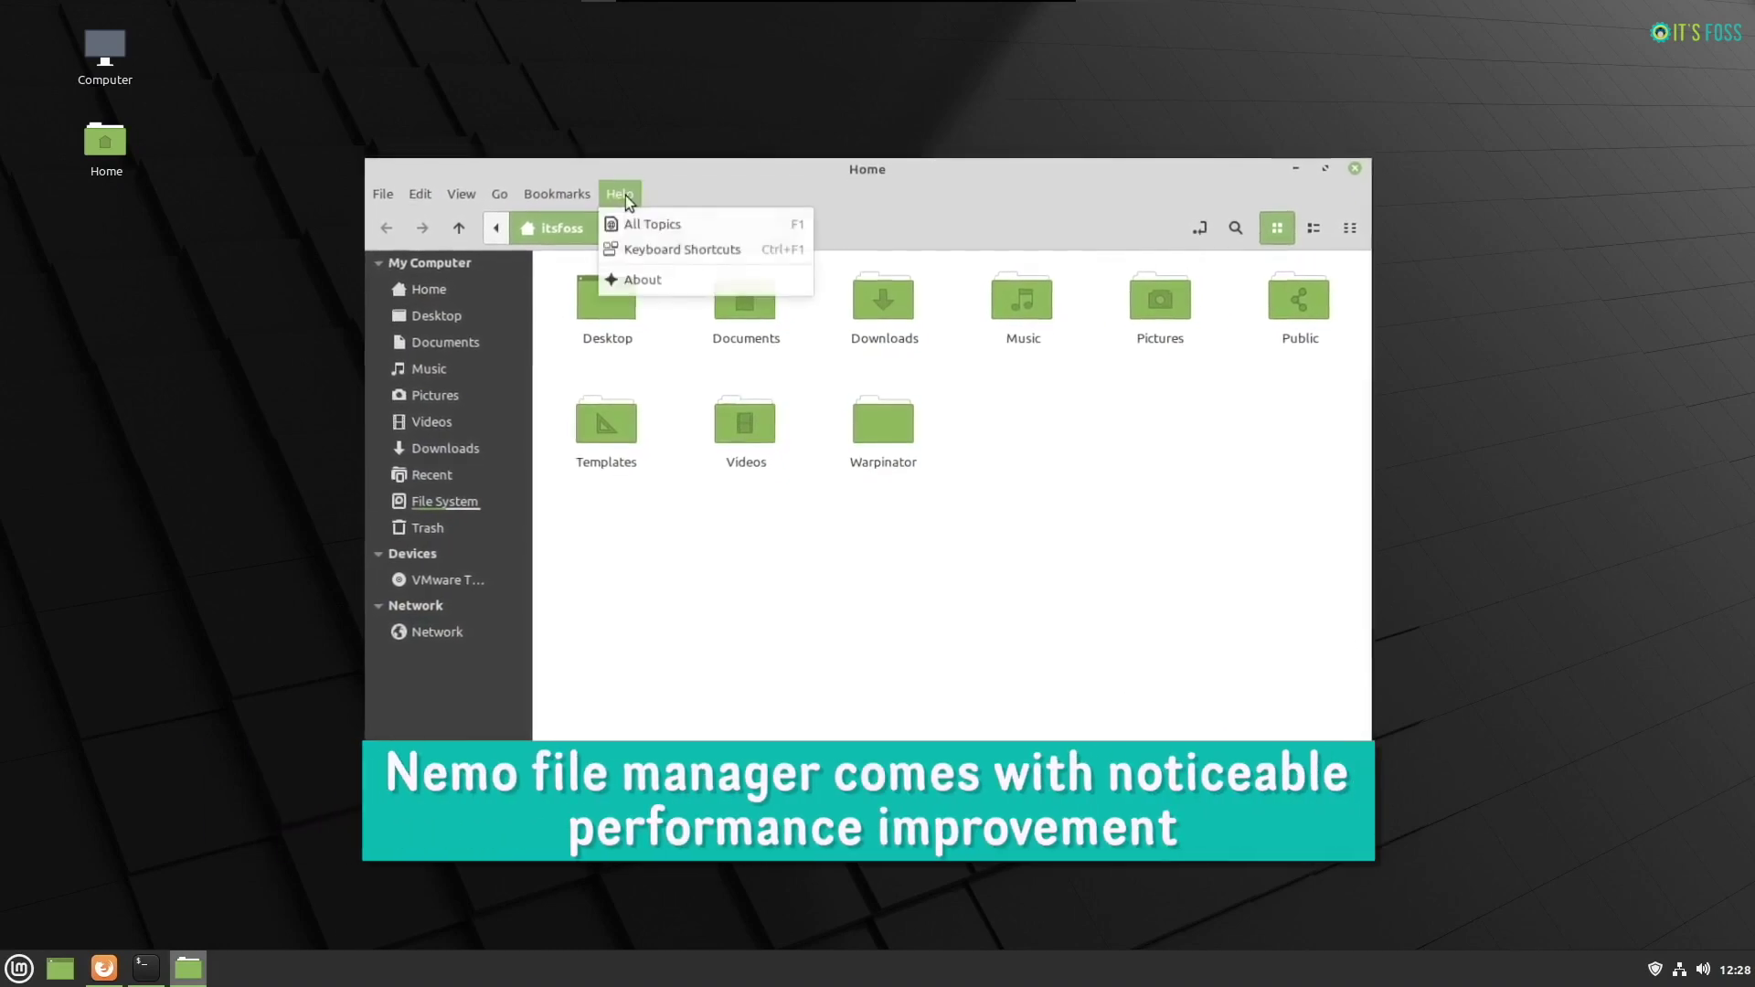
{"action": "left_click", "coordinate": [649, 276]}
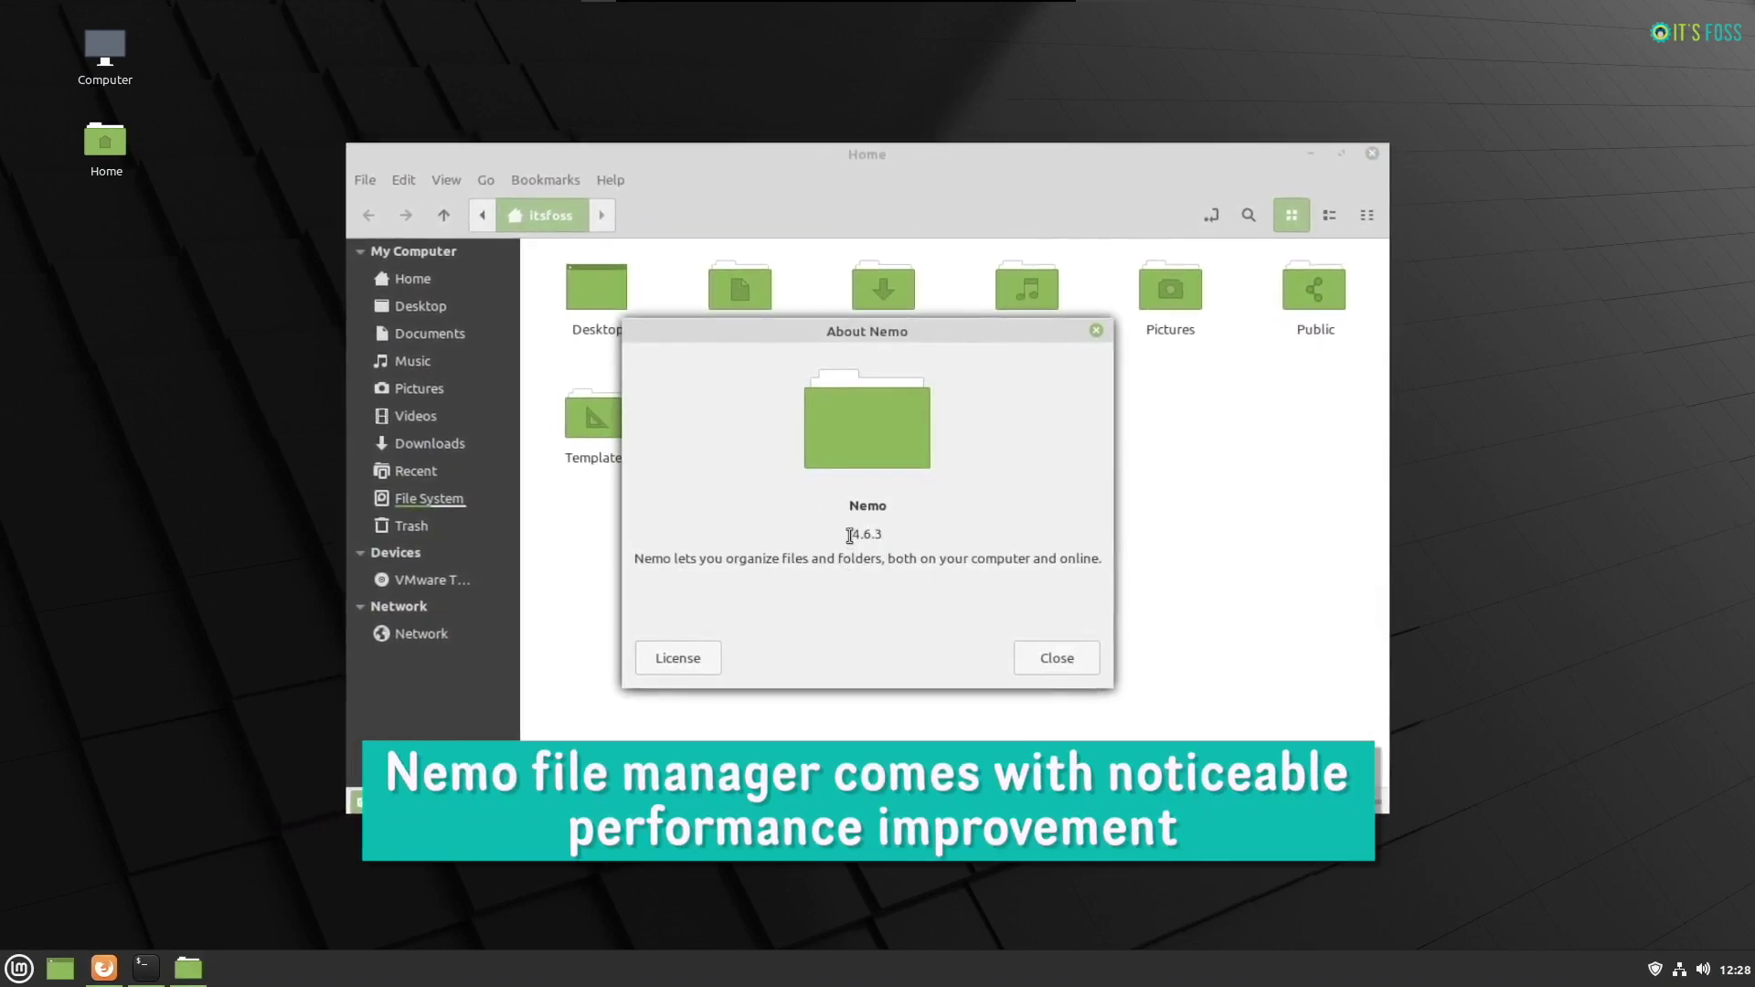
{"action": "left_click_drag", "start_coordinate": [850, 534], "coordinate": [896, 537]}
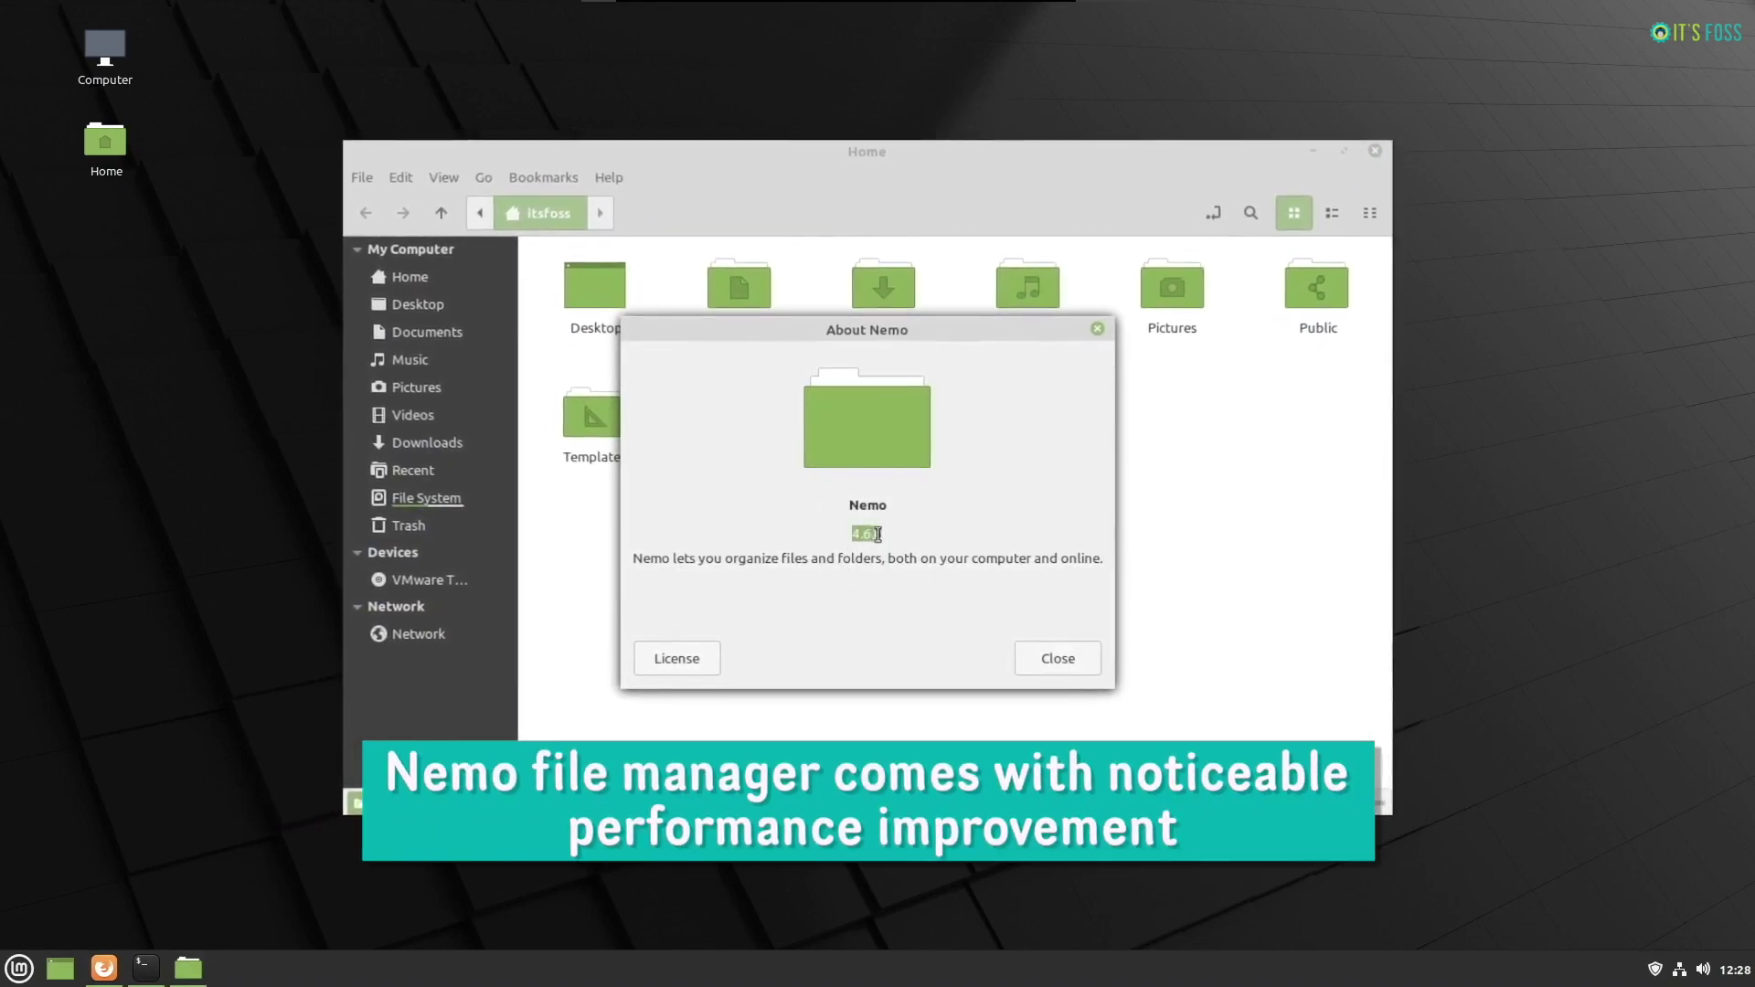
{"action": "left_click", "coordinate": [1062, 662]}
{"action": "left_click", "coordinate": [344, 170]}
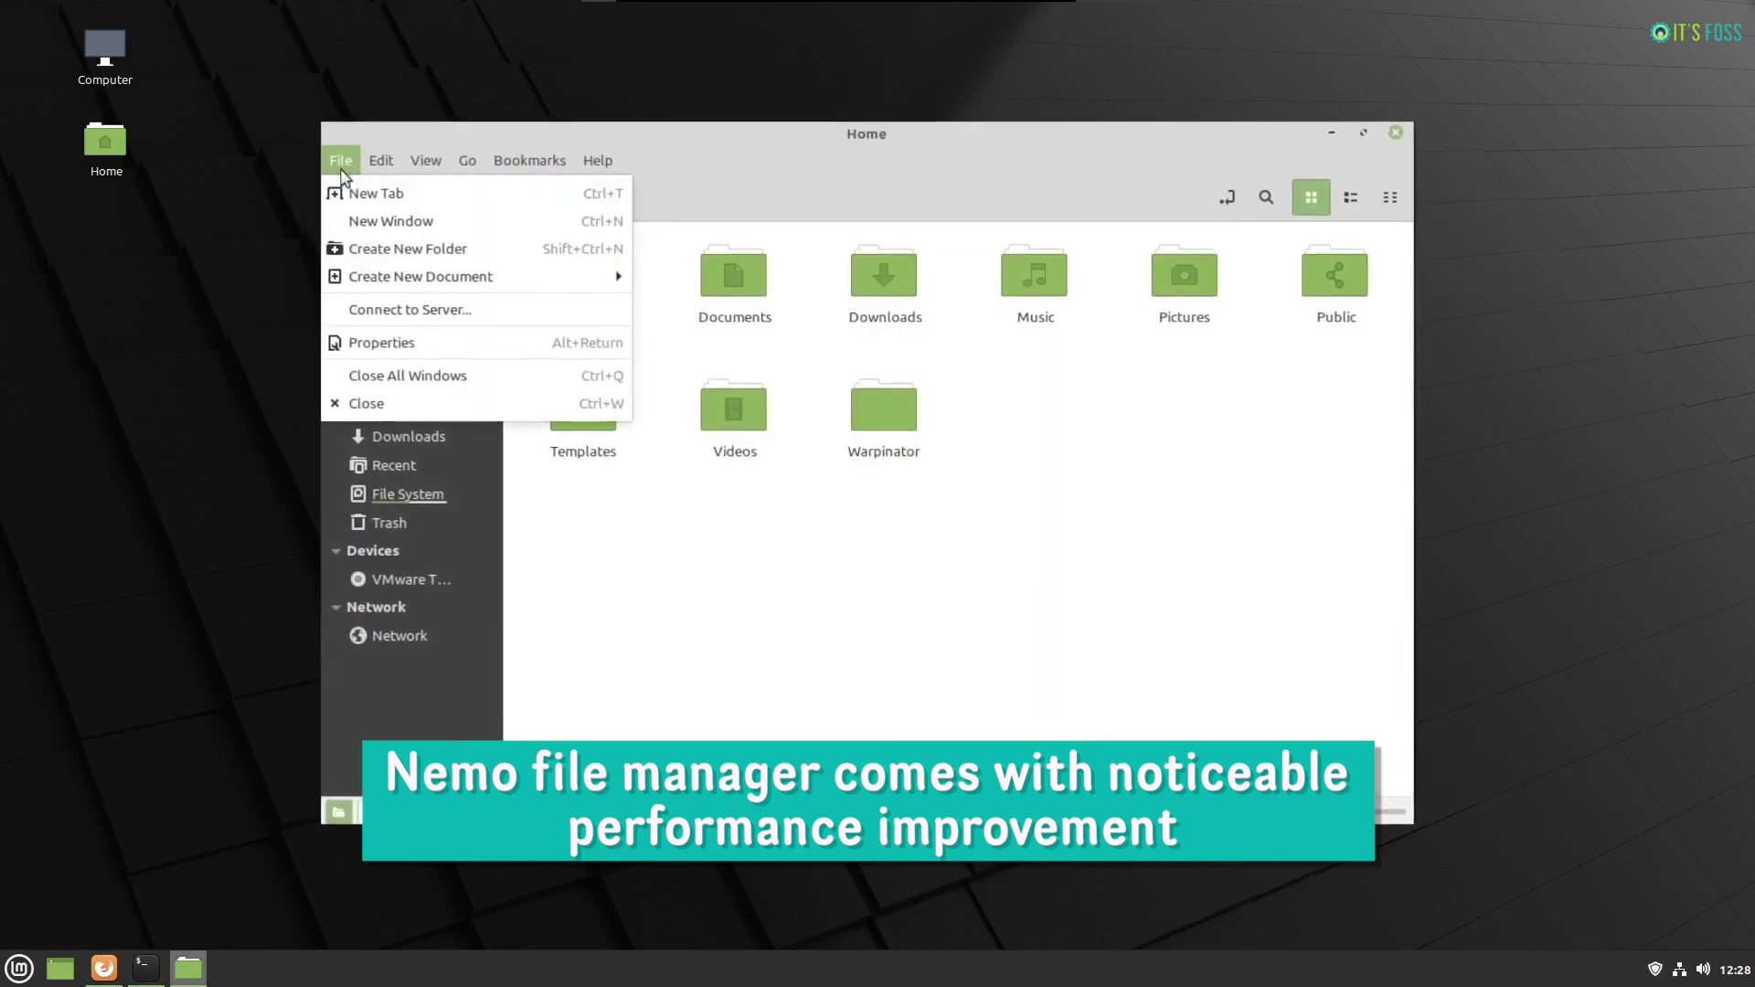
{"action": "mouse_move", "coordinate": [377, 165]}
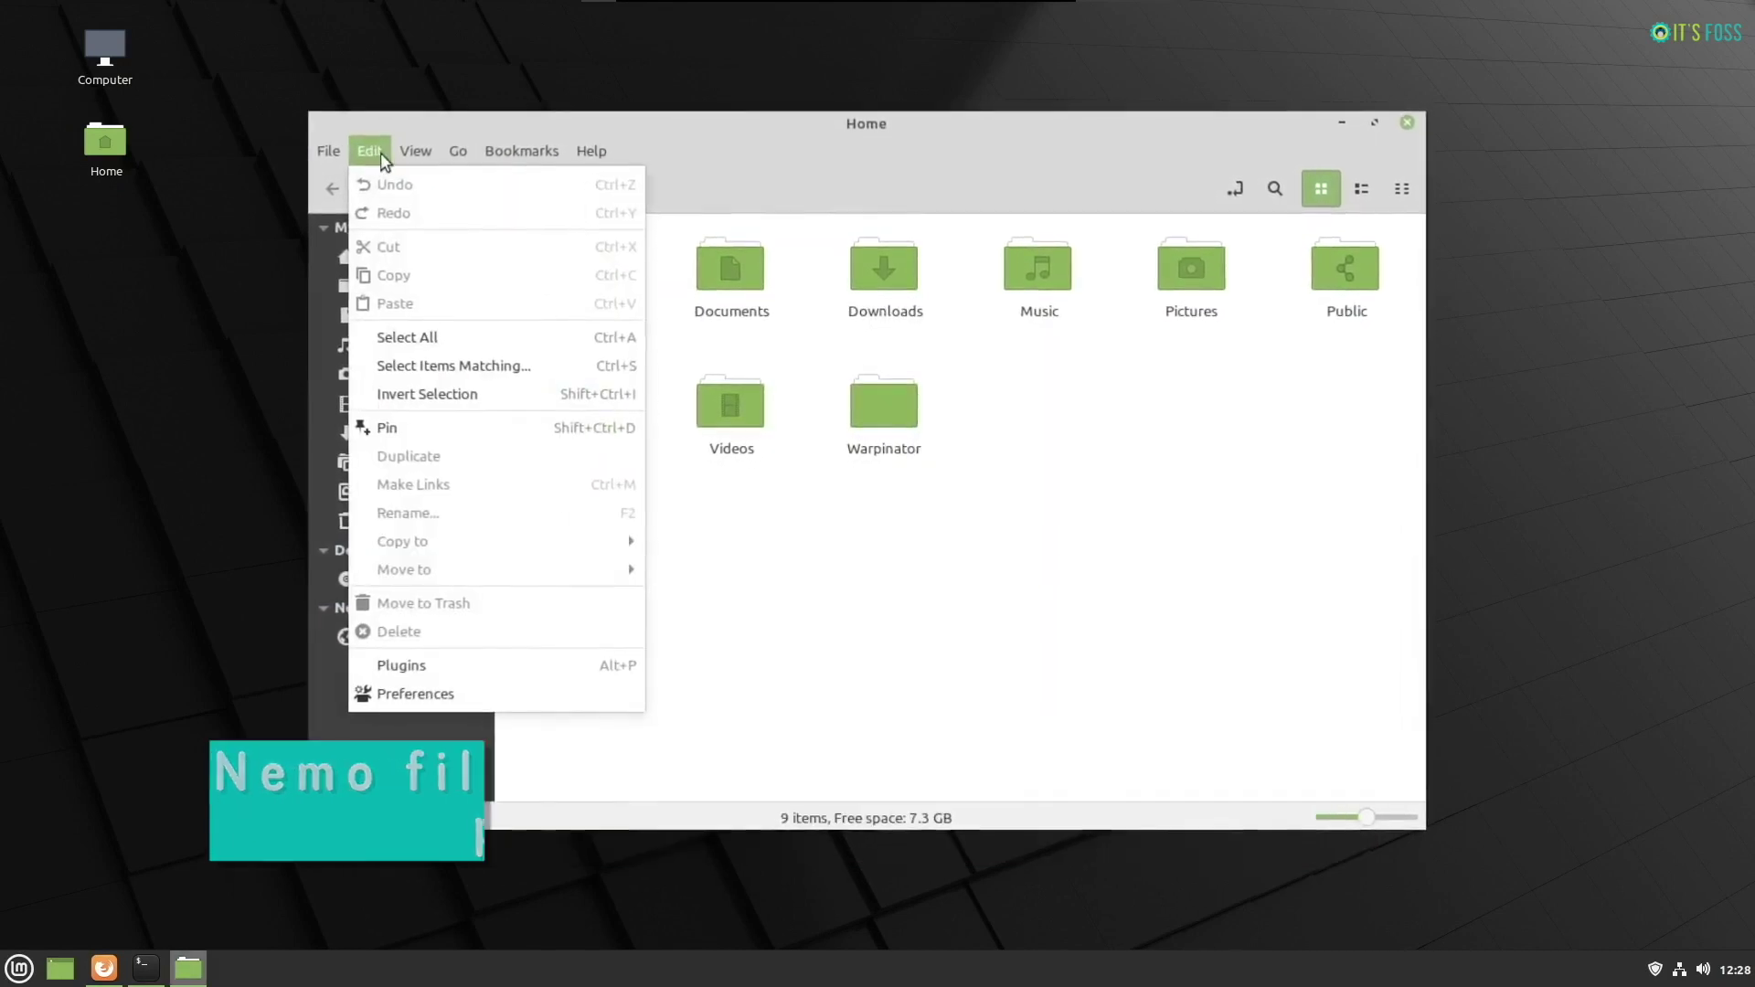
{"action": "mouse_move", "coordinate": [448, 146]}
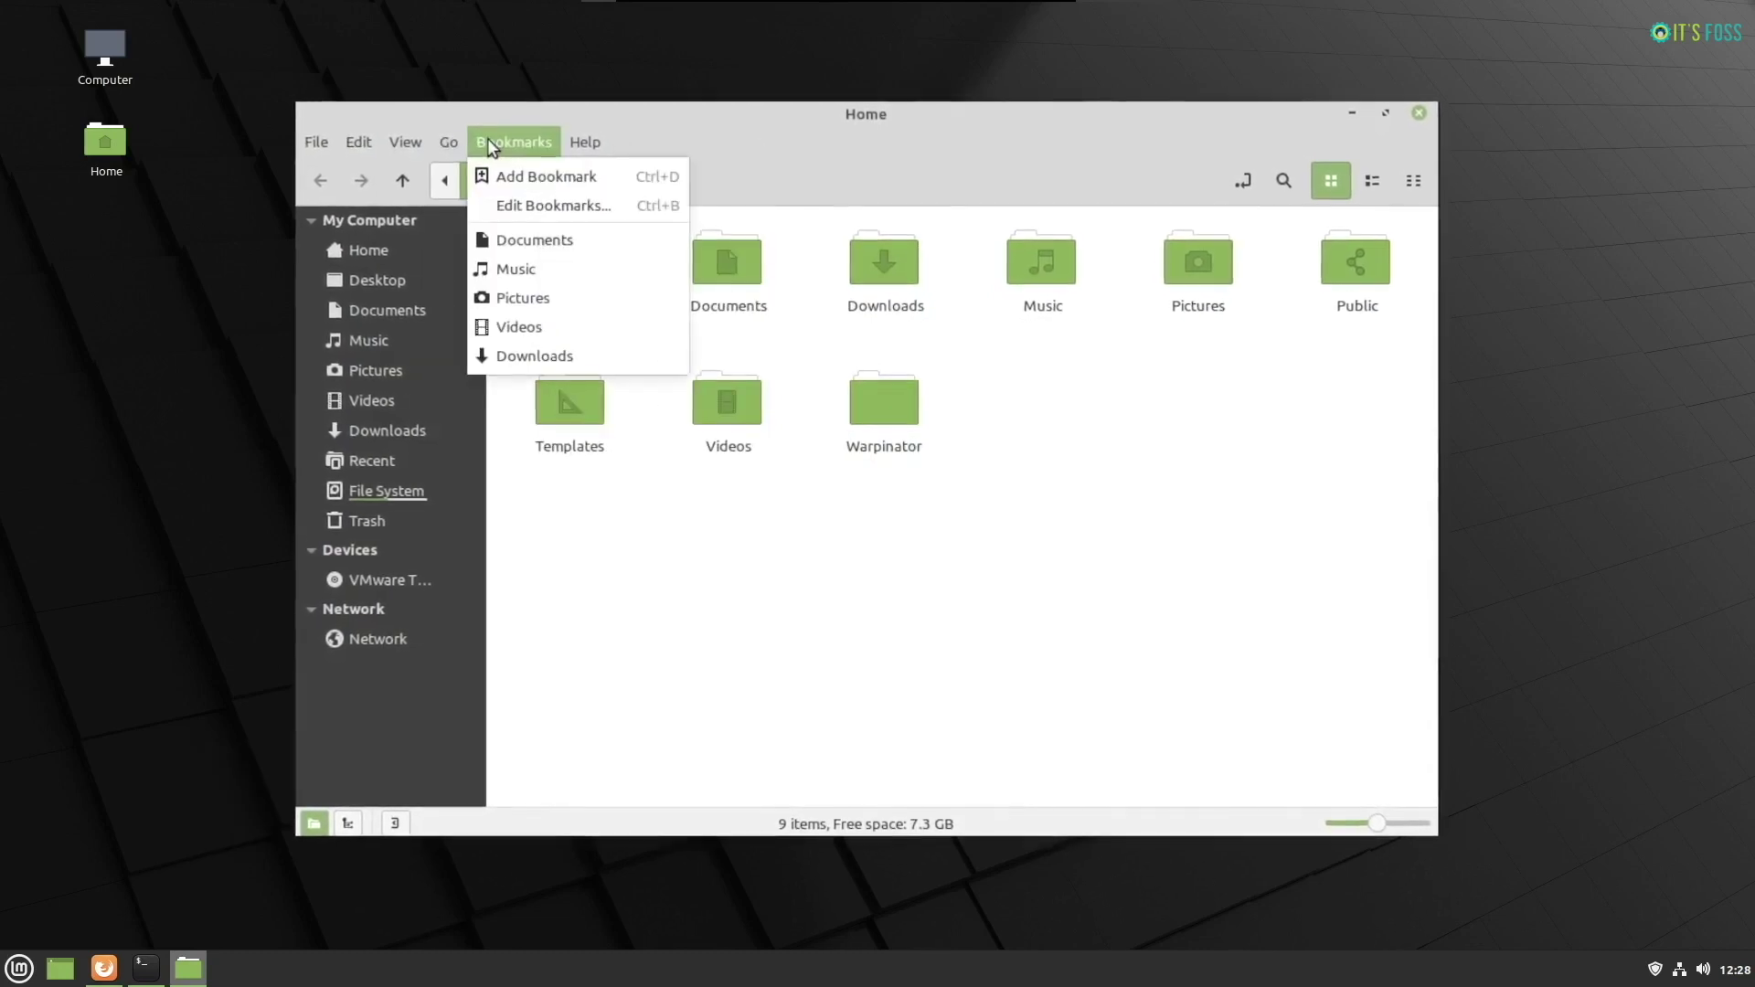
{"action": "left_click", "coordinate": [485, 138]}
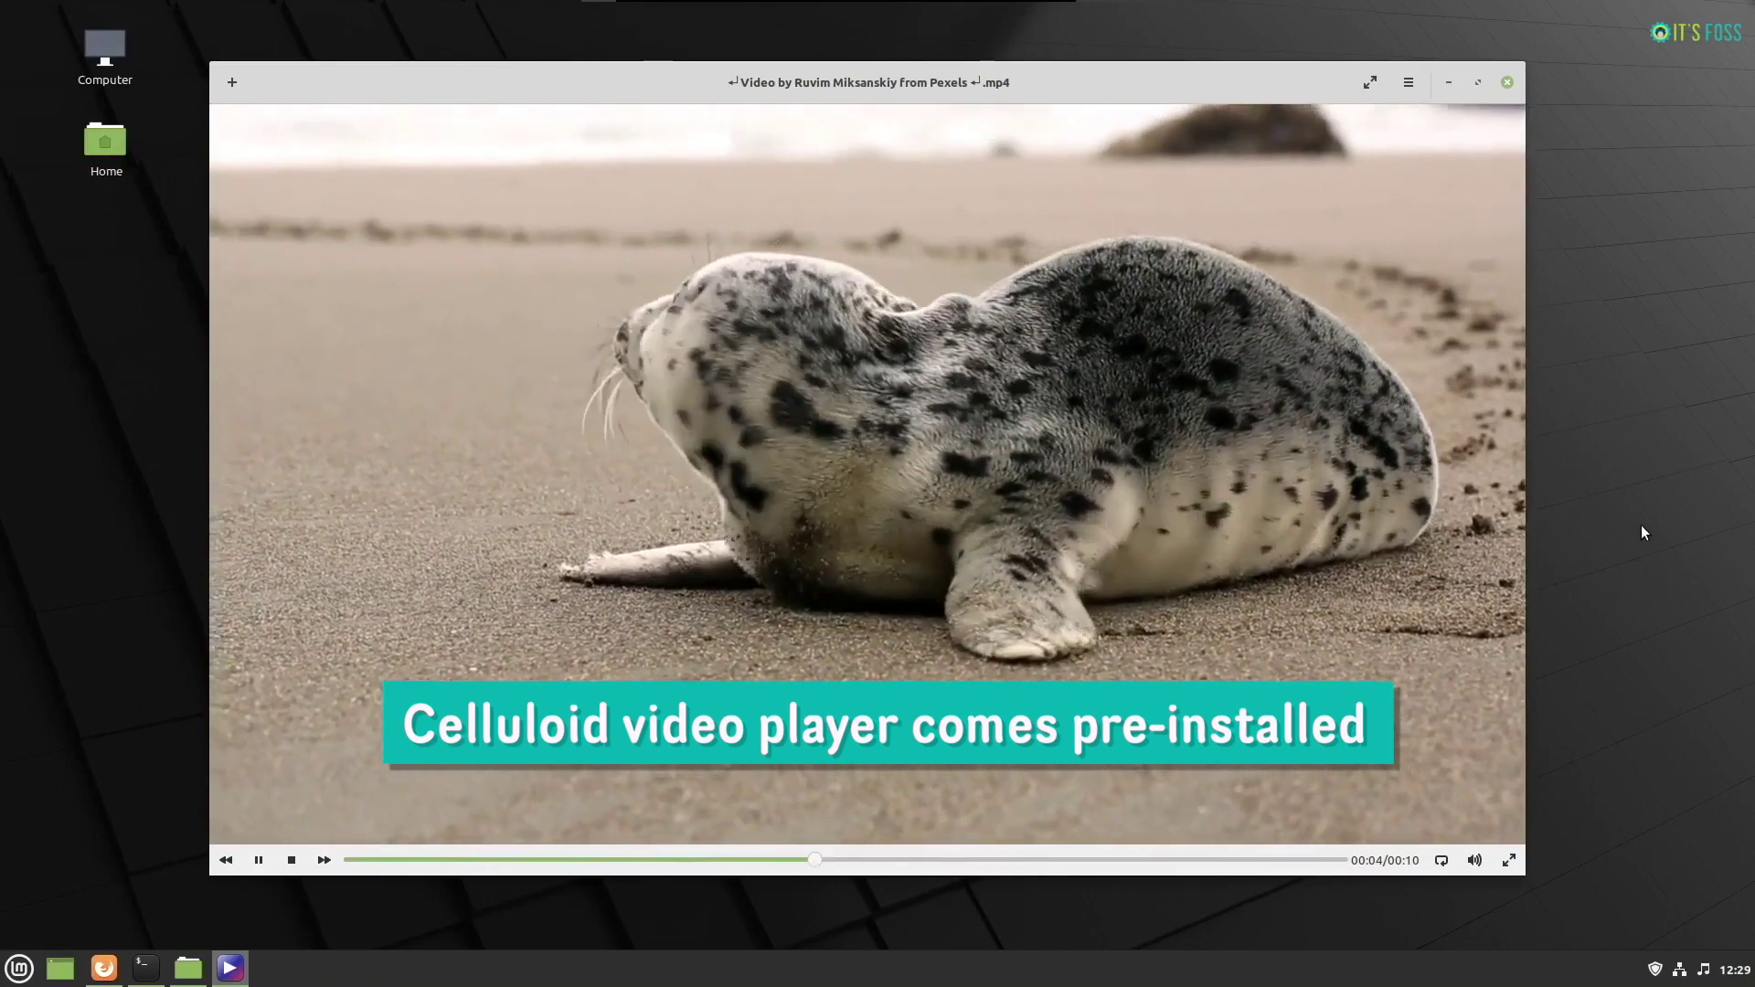
- Show the About information of the Celluloid video player
{"action": "left_click", "coordinate": [1414, 87]}
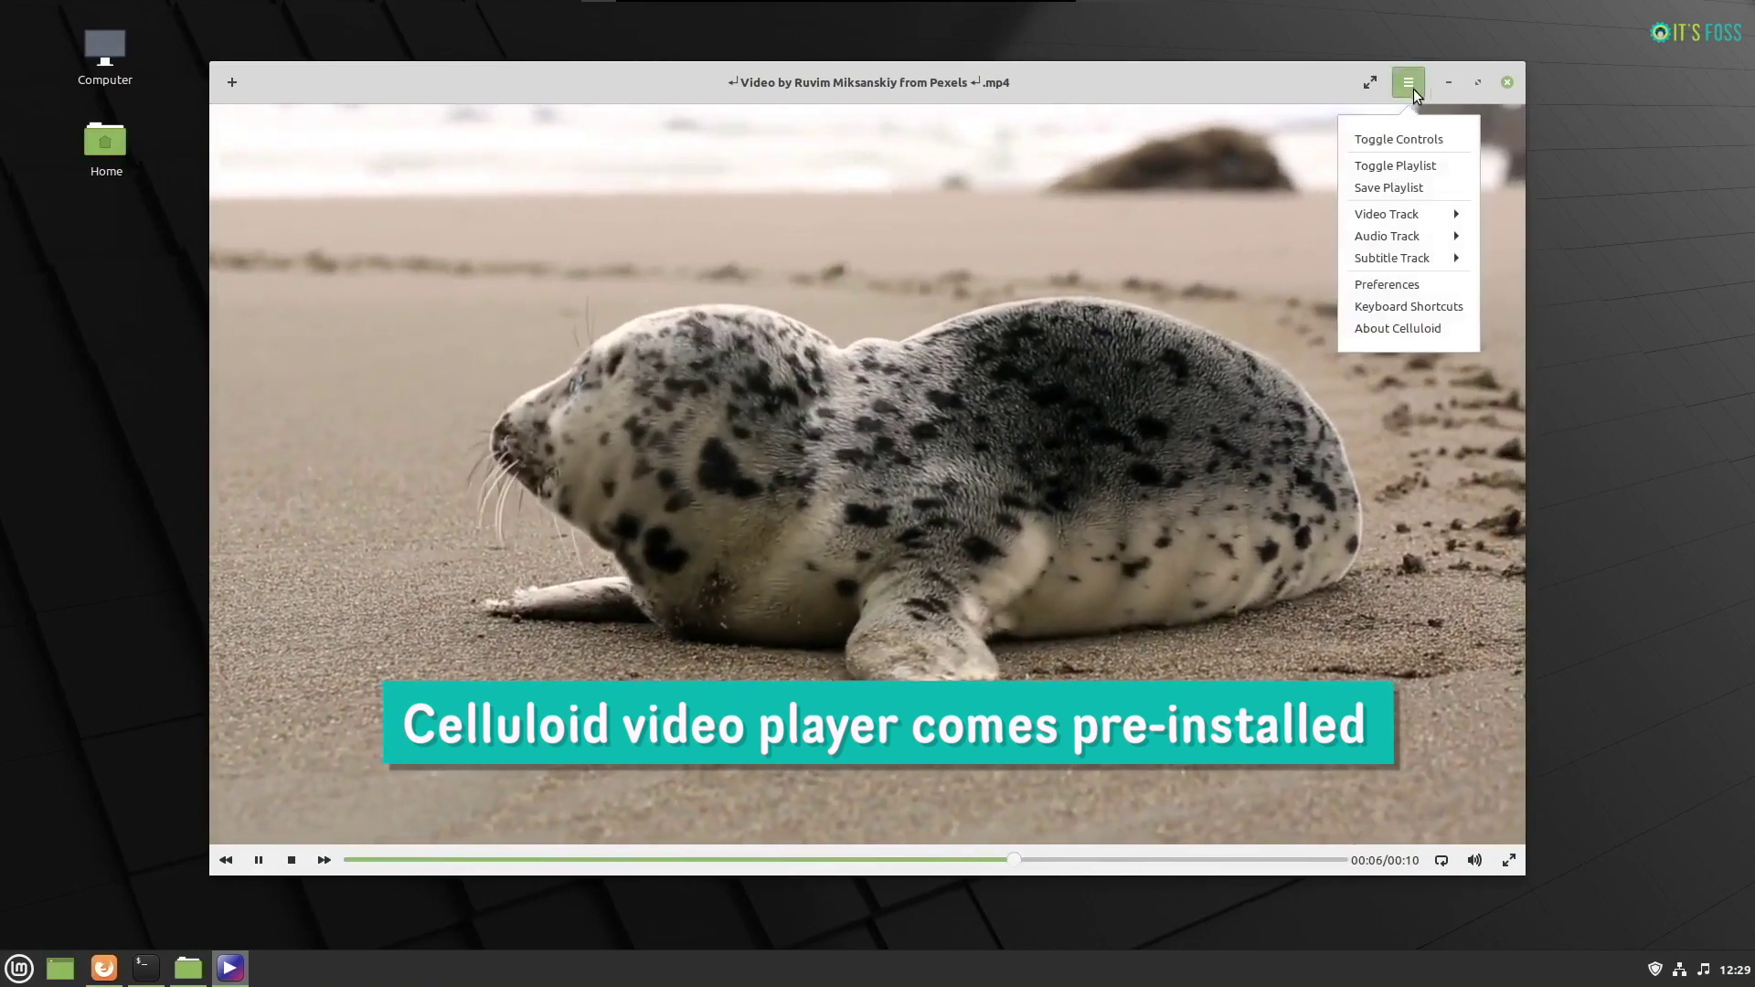
{"action": "left_click", "coordinate": [1413, 333]}
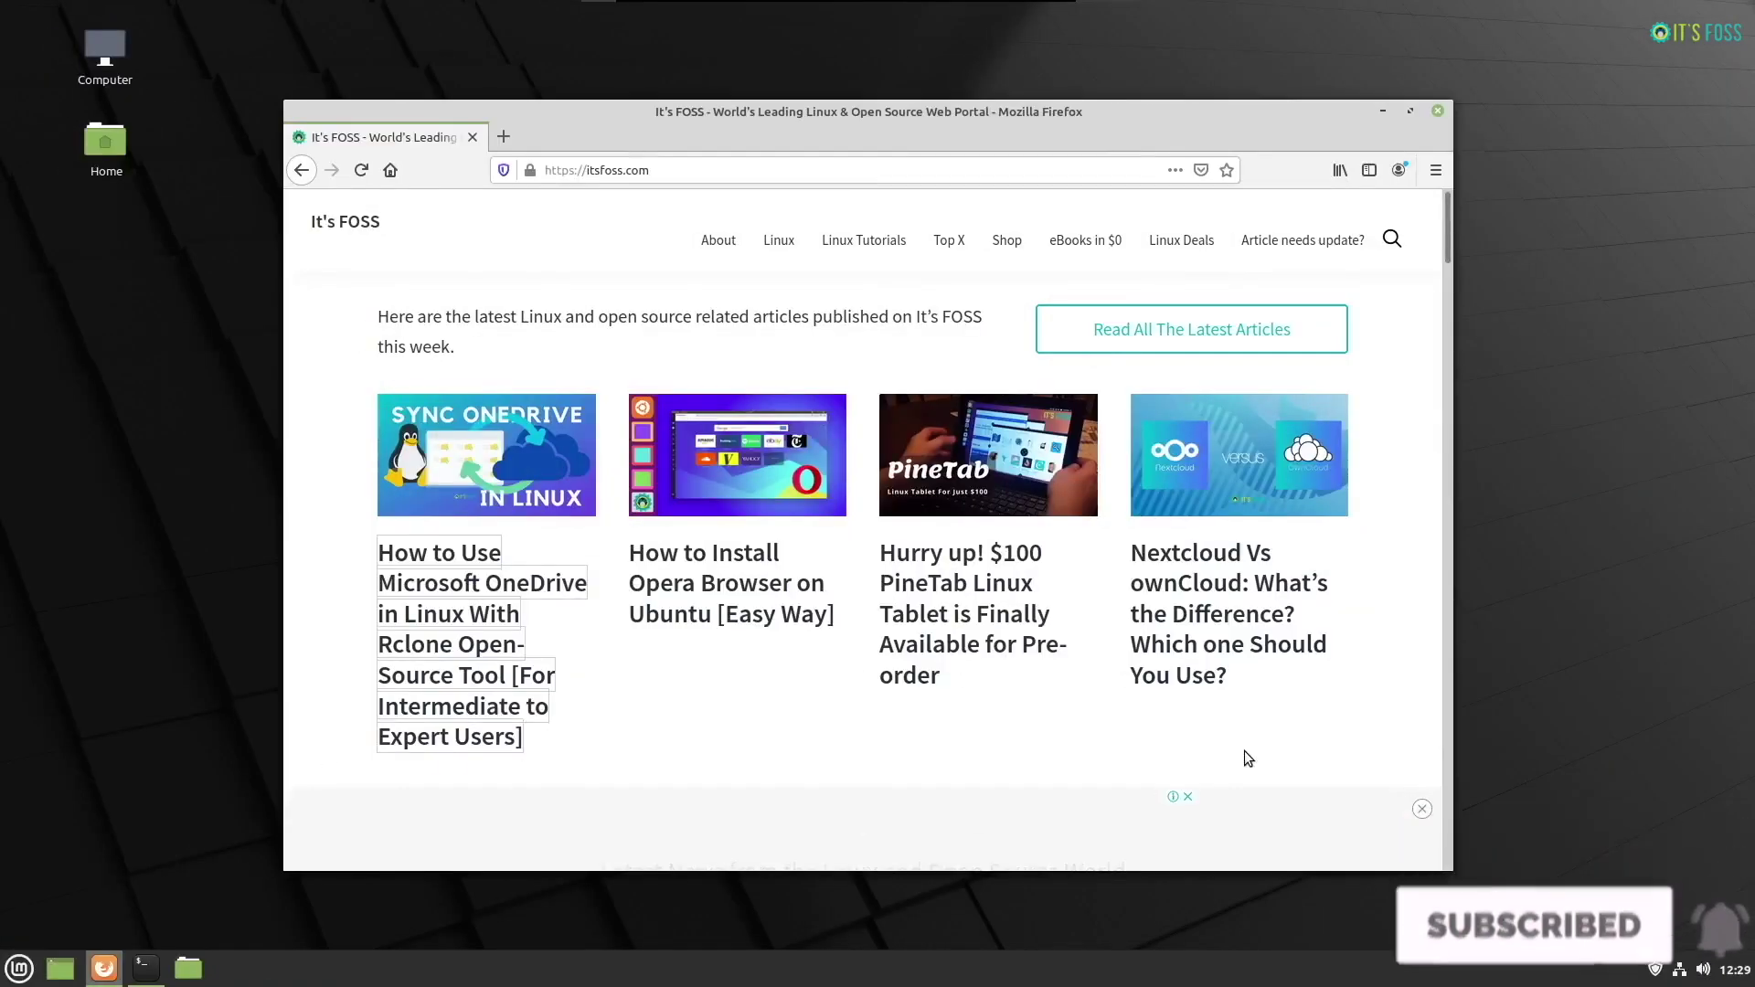
- Switch to Firefox and look up its version information
{"action": "left_click", "coordinate": [1437, 171]}
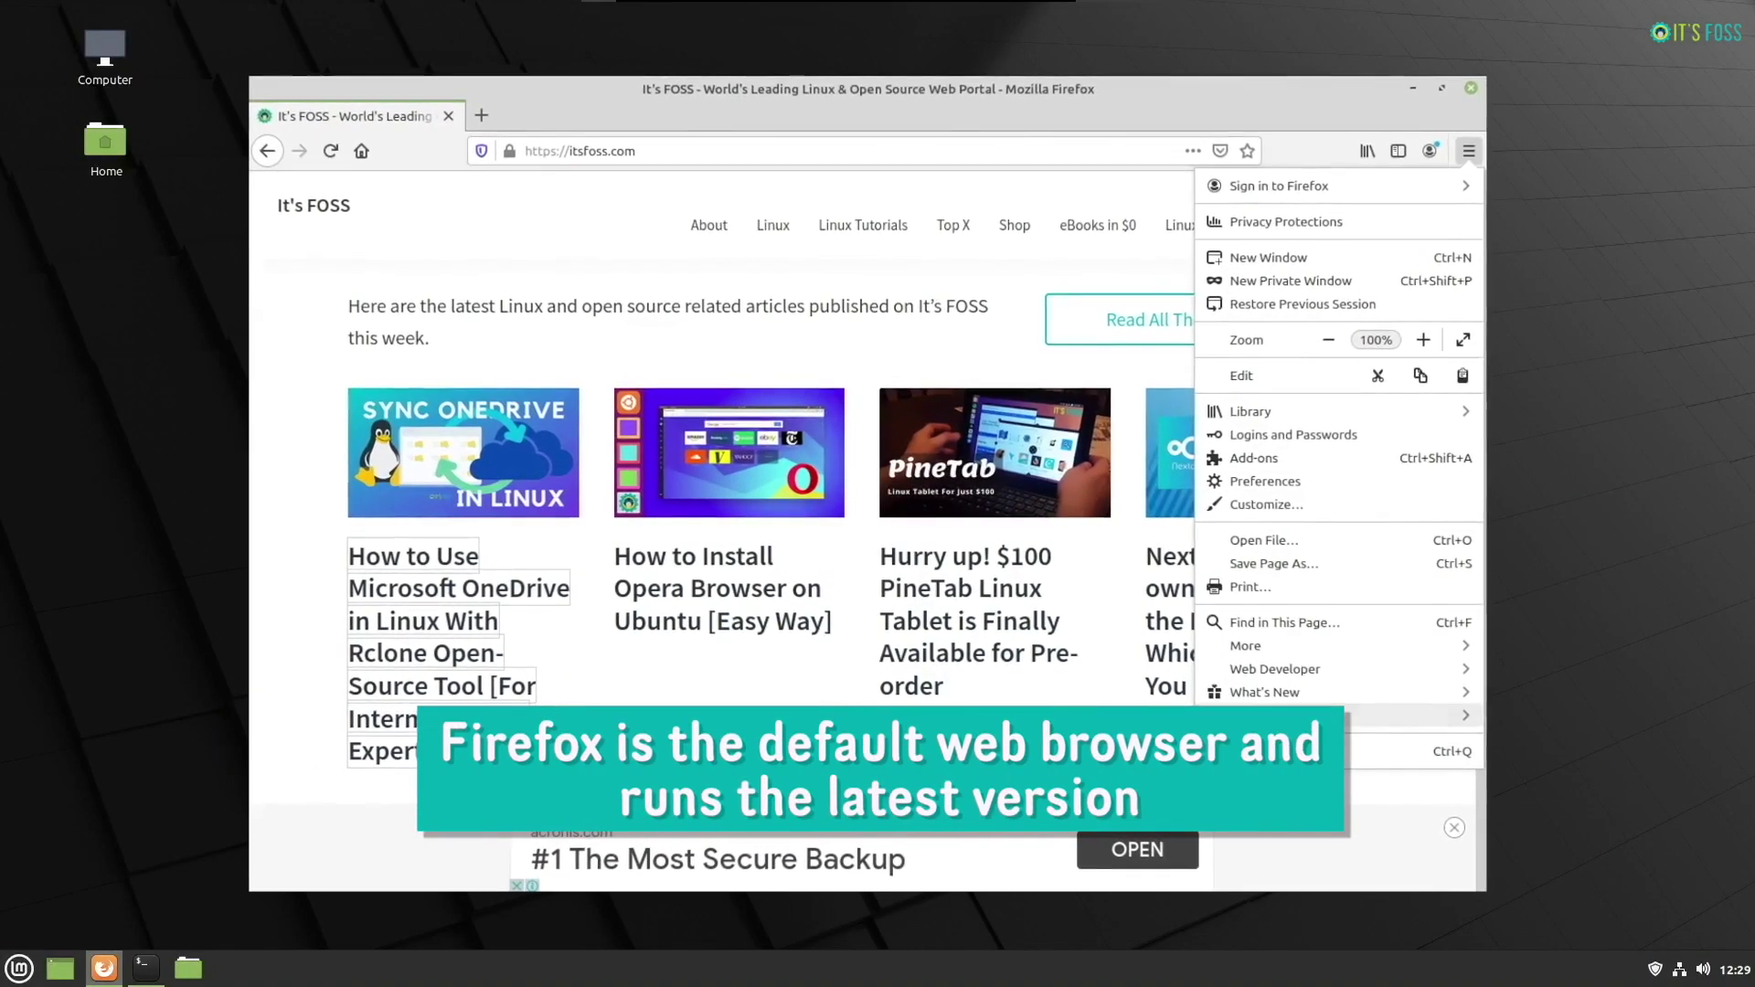
{"action": "left_click", "coordinate": [1308, 417]}
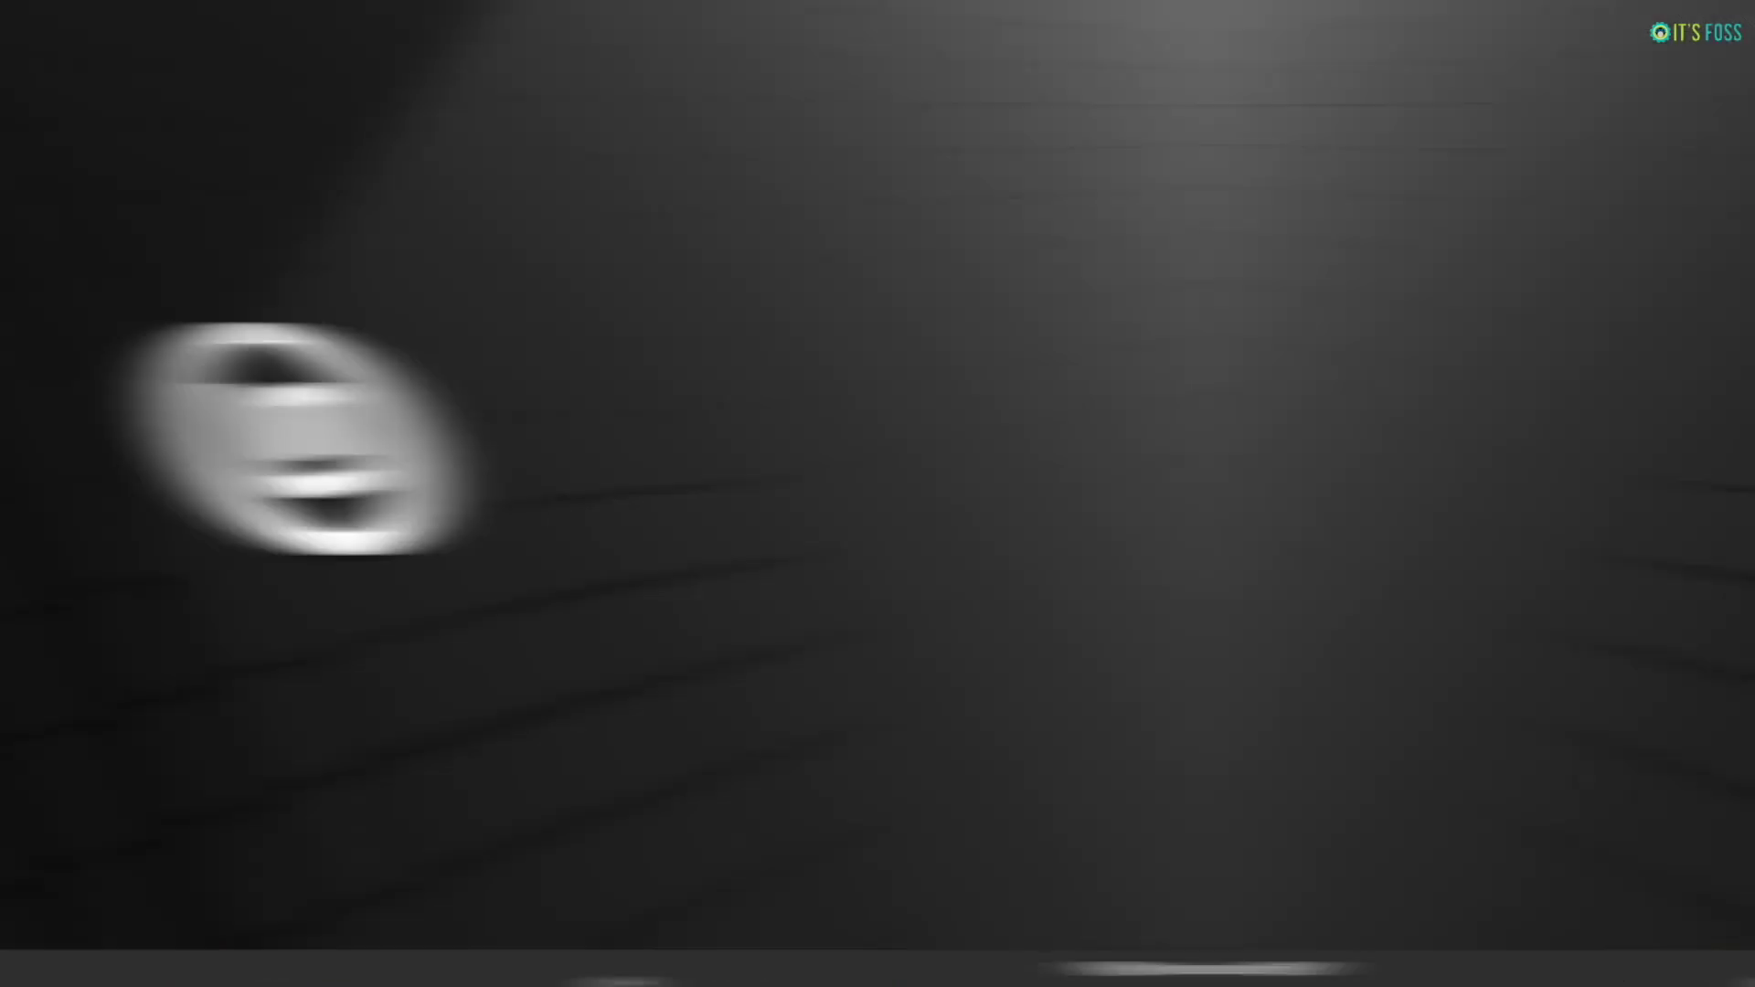
- Open the desktop panel's settings and review its auto-hide, height and appearance options
{"action": "right_click", "coordinate": [1134, 980]}
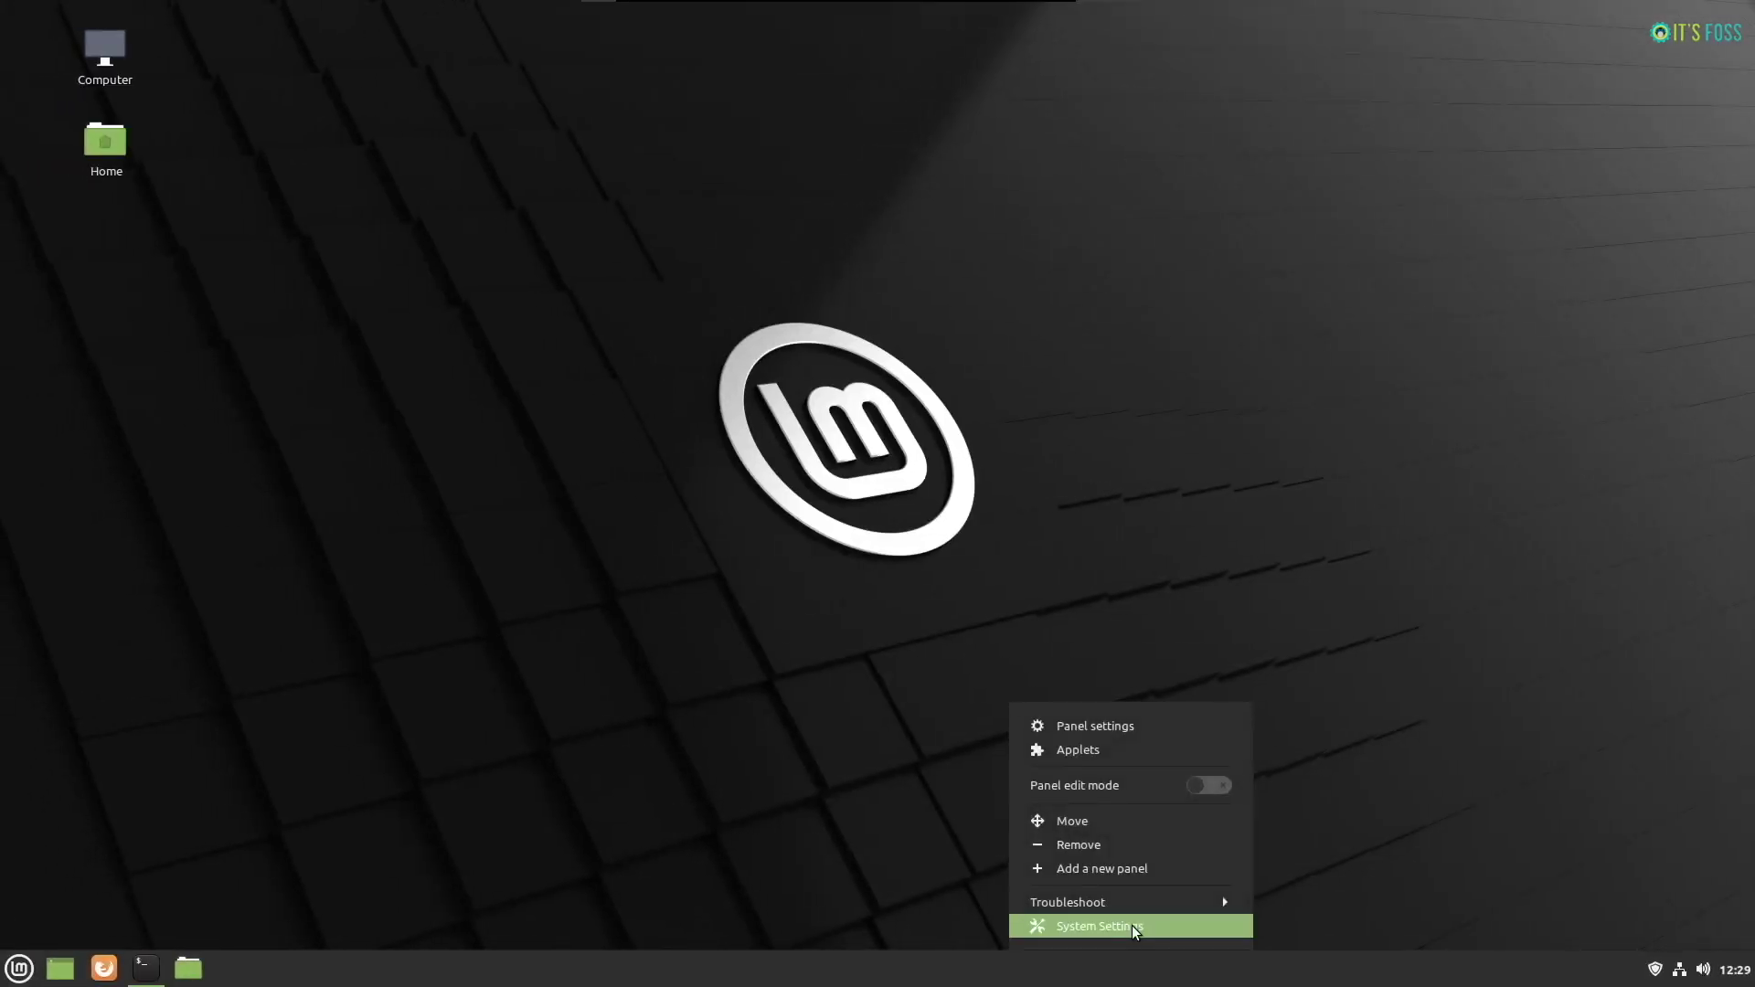
{"action": "left_click", "coordinate": [1127, 737]}
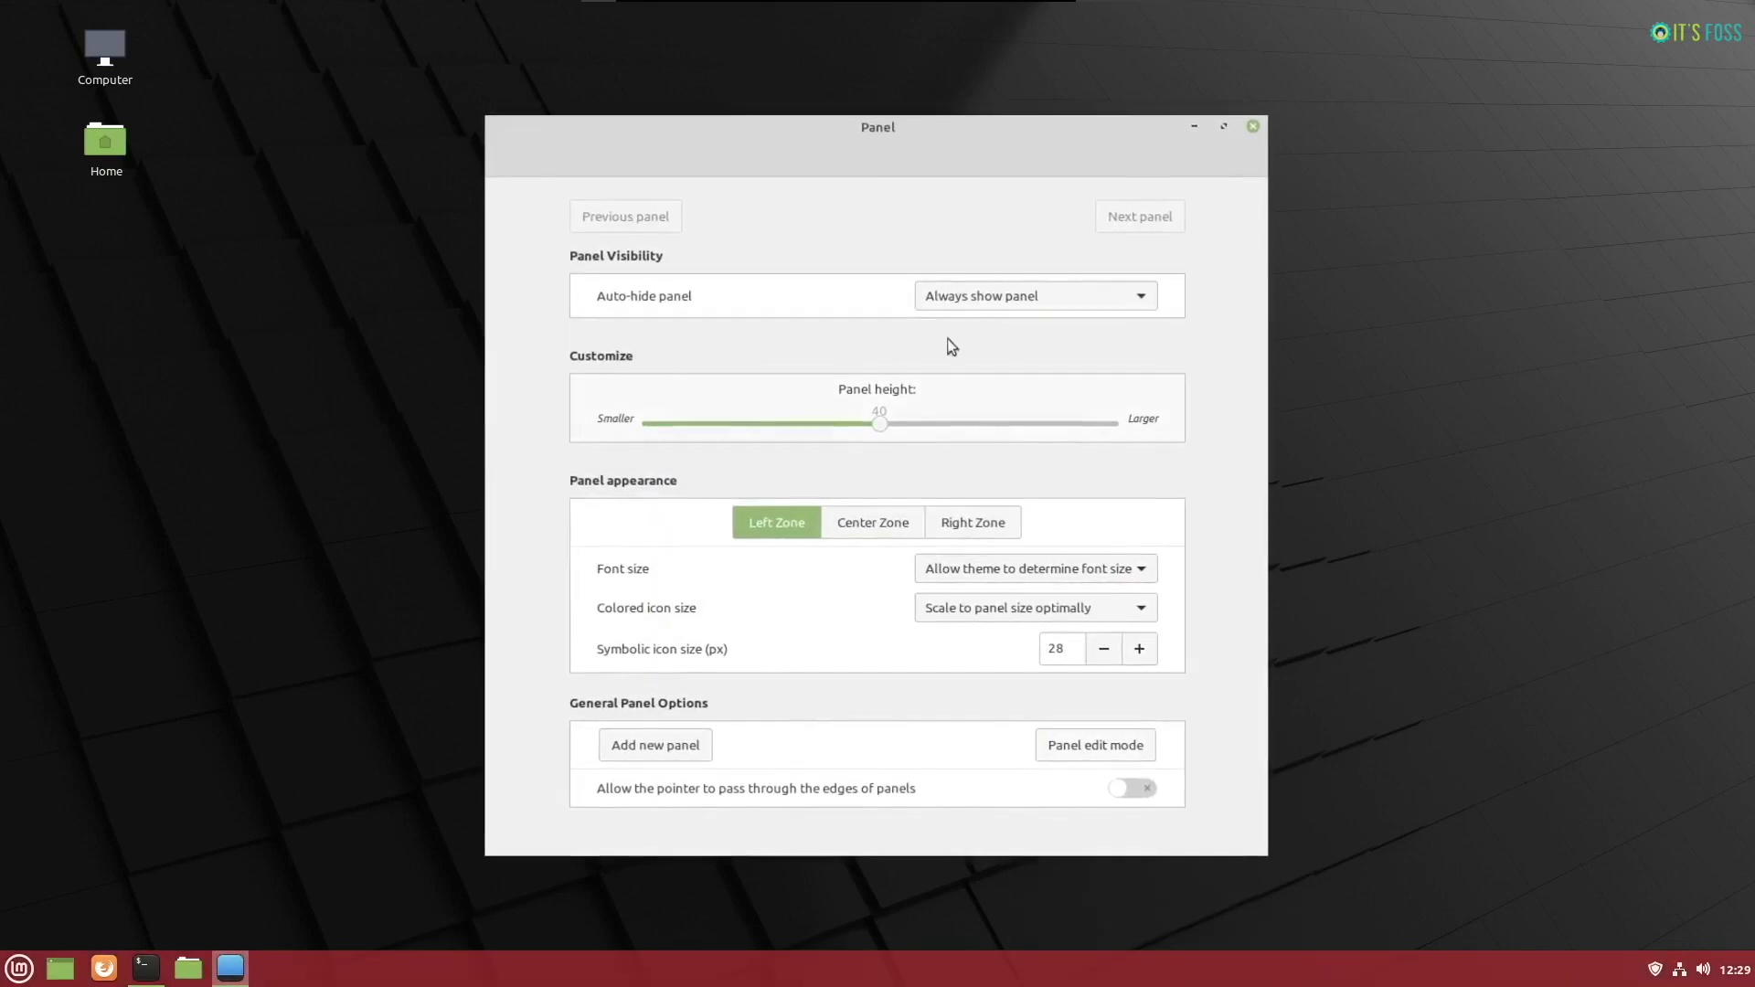
{"action": "left_click", "coordinate": [960, 297]}
{"action": "left_click", "coordinate": [1205, 293]}
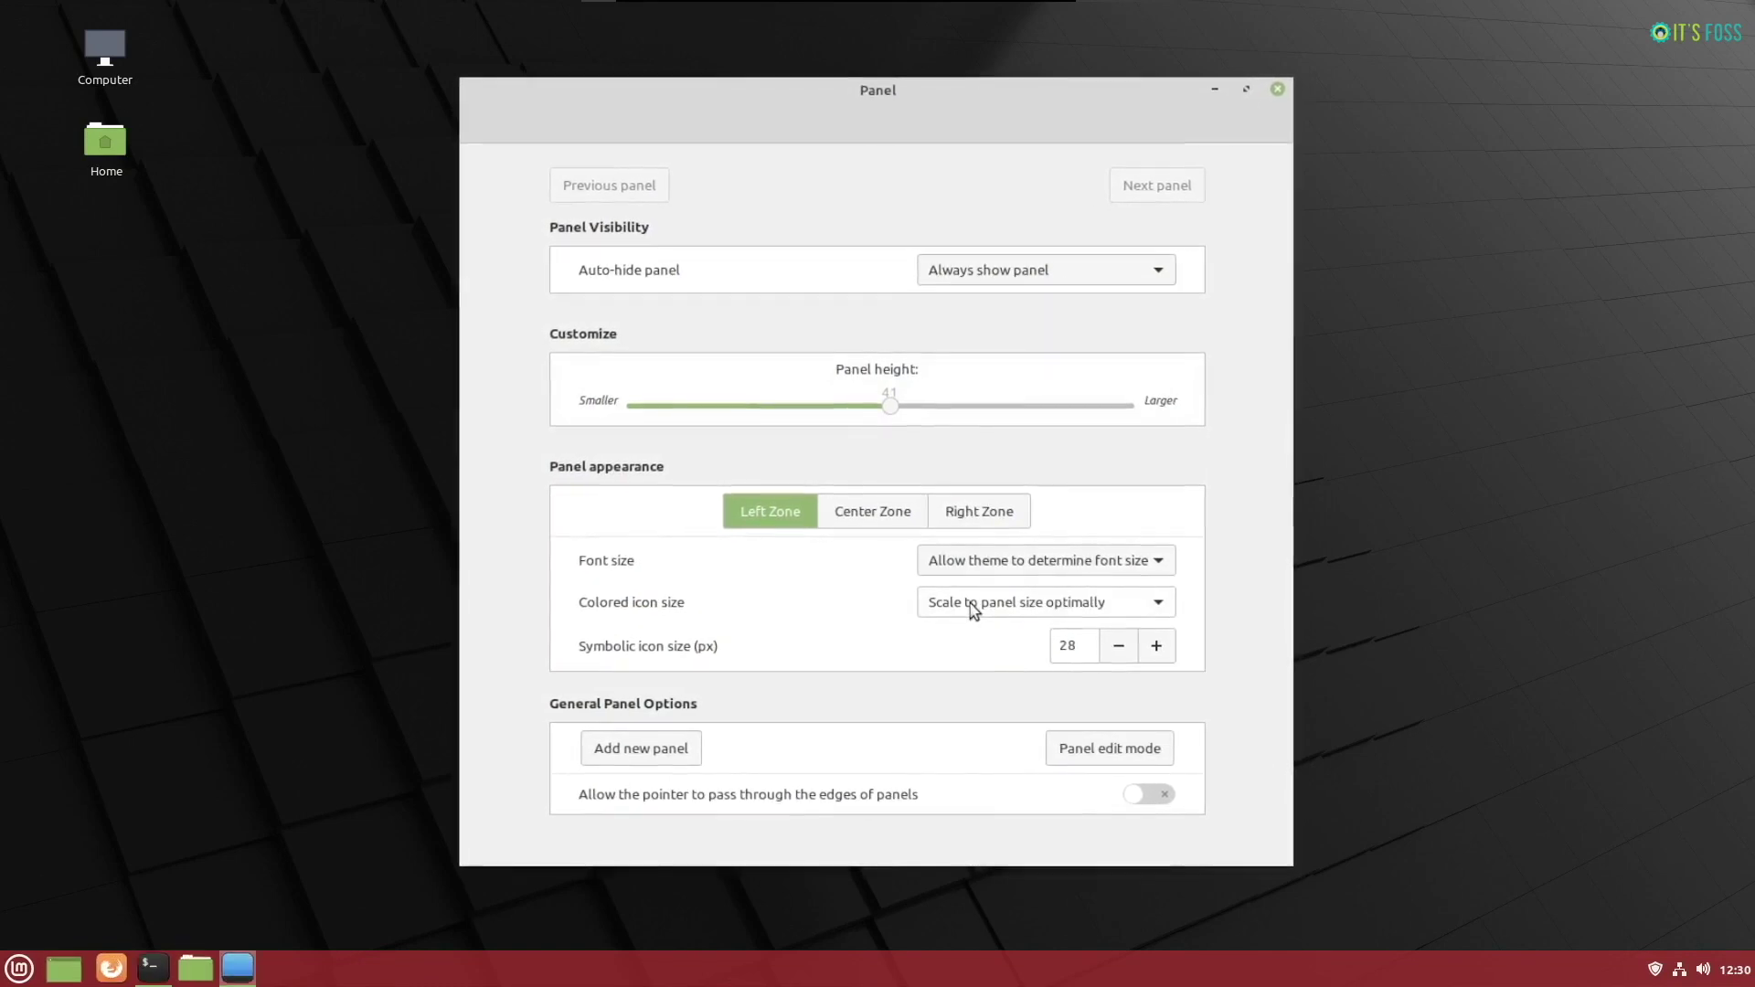
{"action": "scroll", "coordinate": [971, 607], "scroll_direction": "down", "scroll_amount": 1}
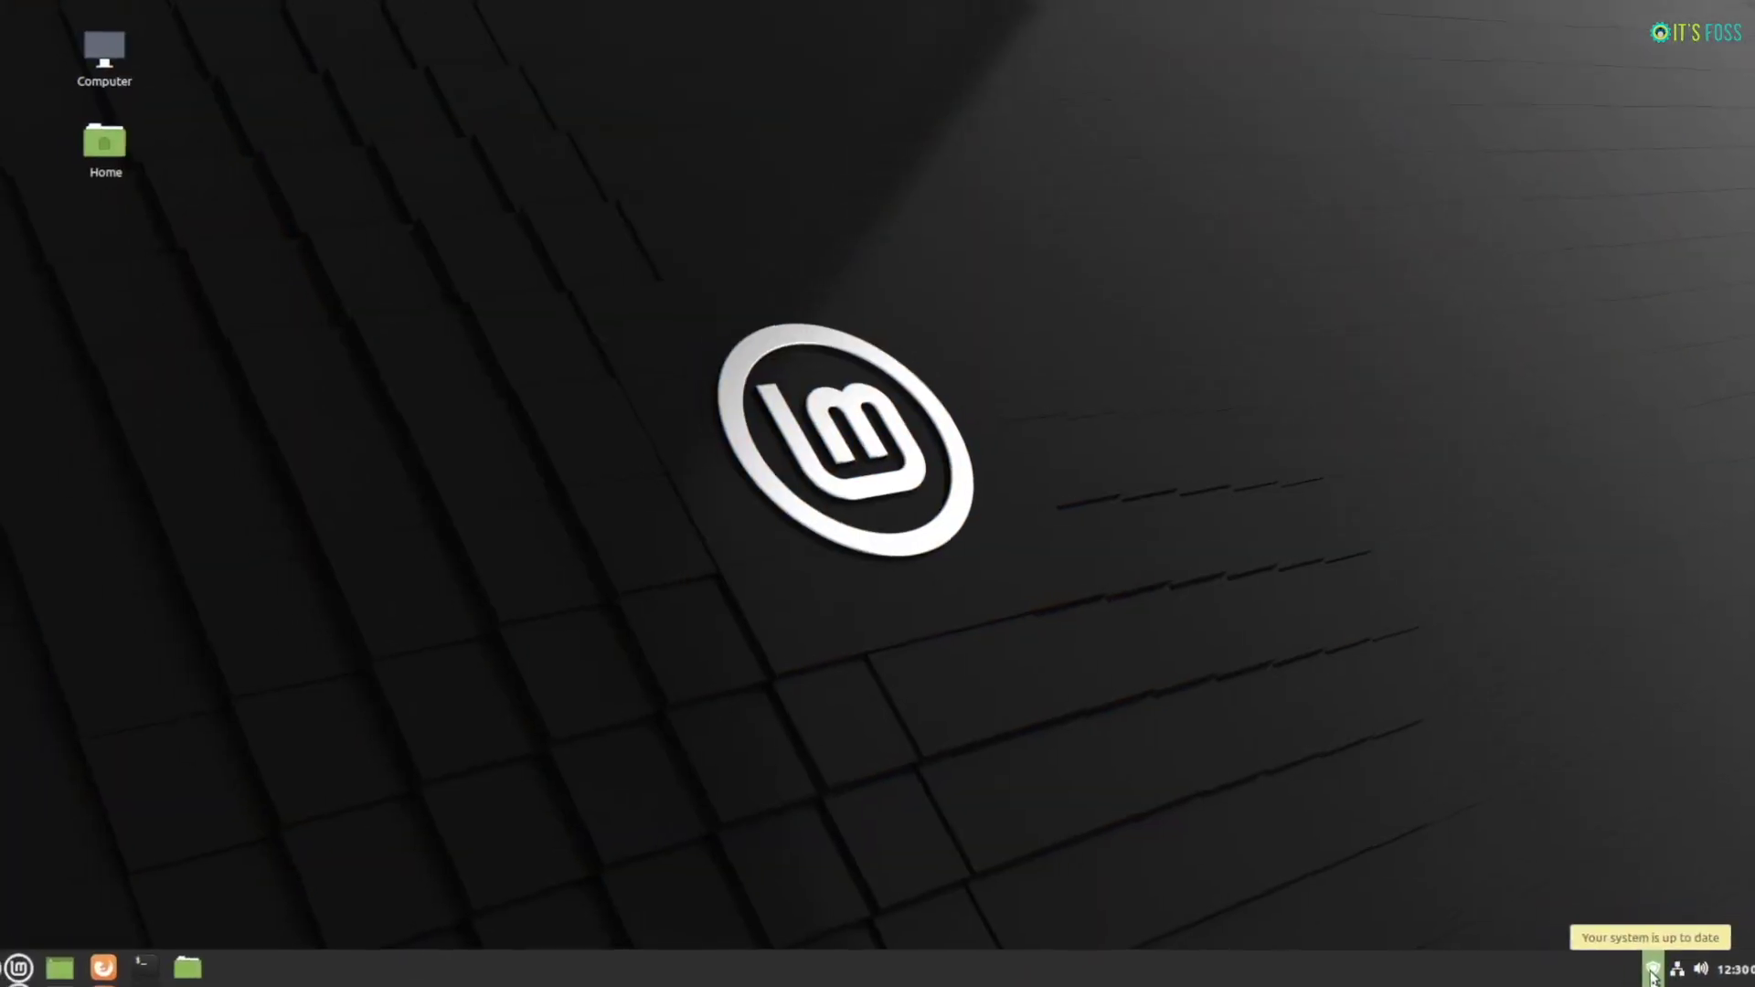
- Open Update Manager from the system tray and view its About information
{"action": "left_click", "coordinate": [1656, 968]}
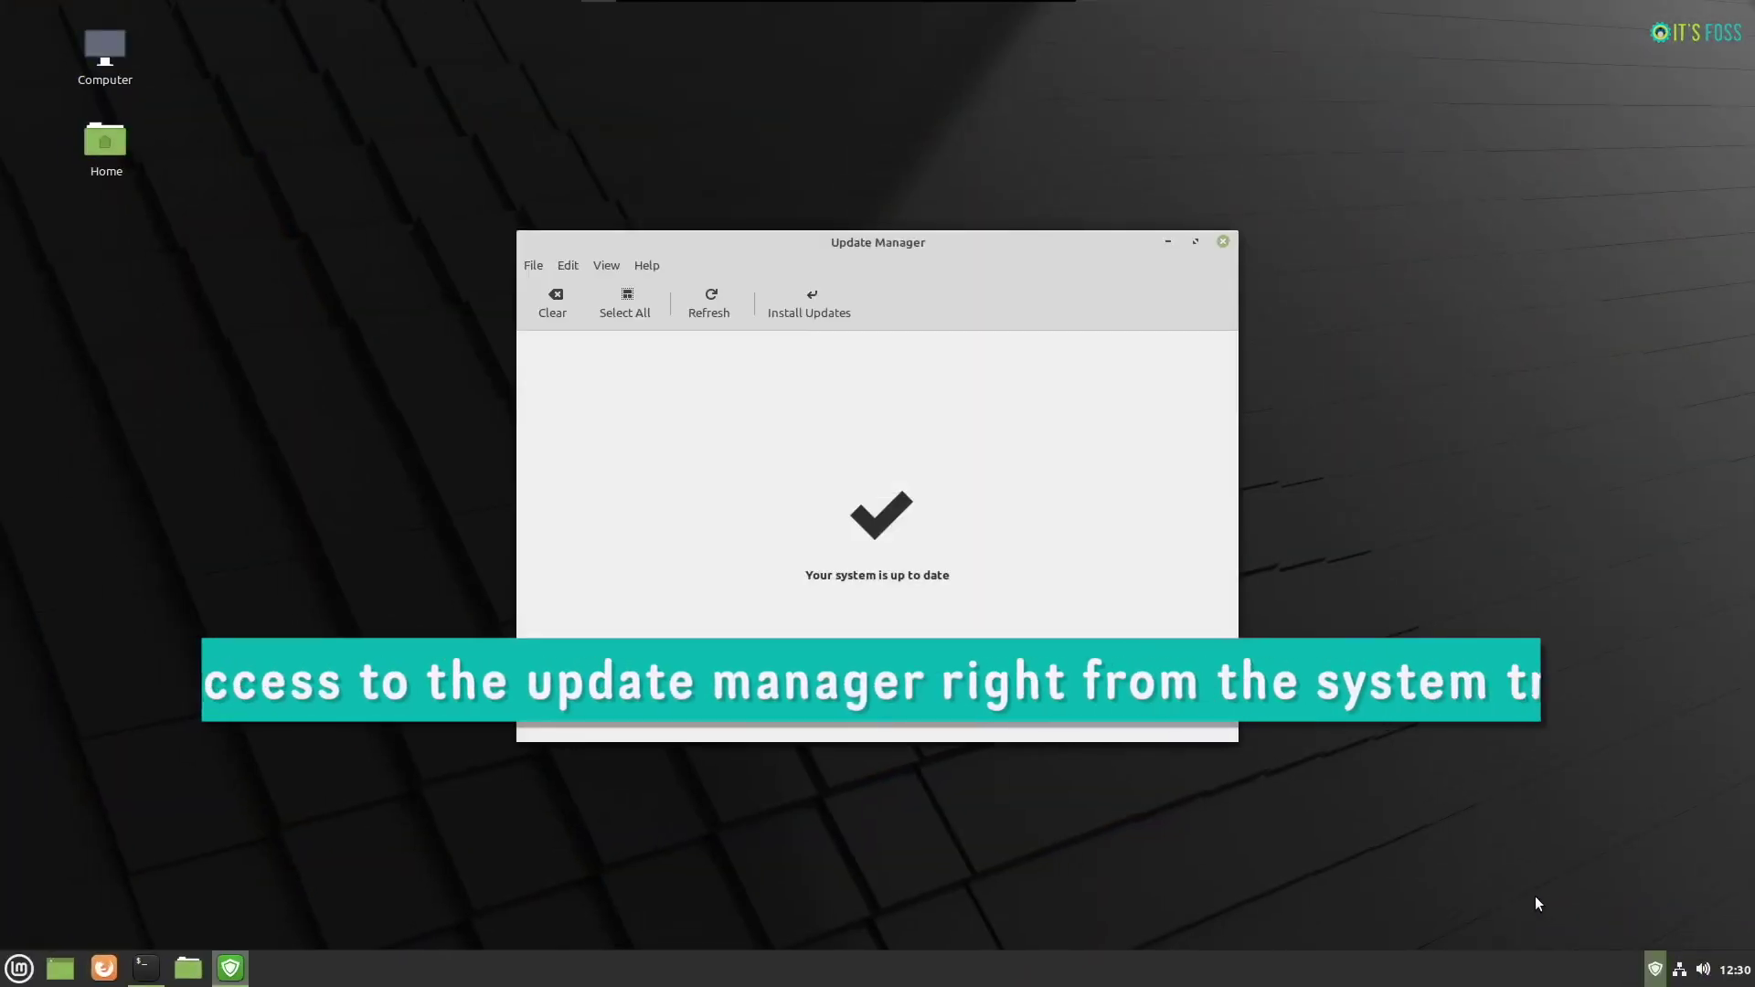
{"action": "left_click", "coordinate": [589, 203]}
{"action": "left_click", "coordinate": [612, 326]}
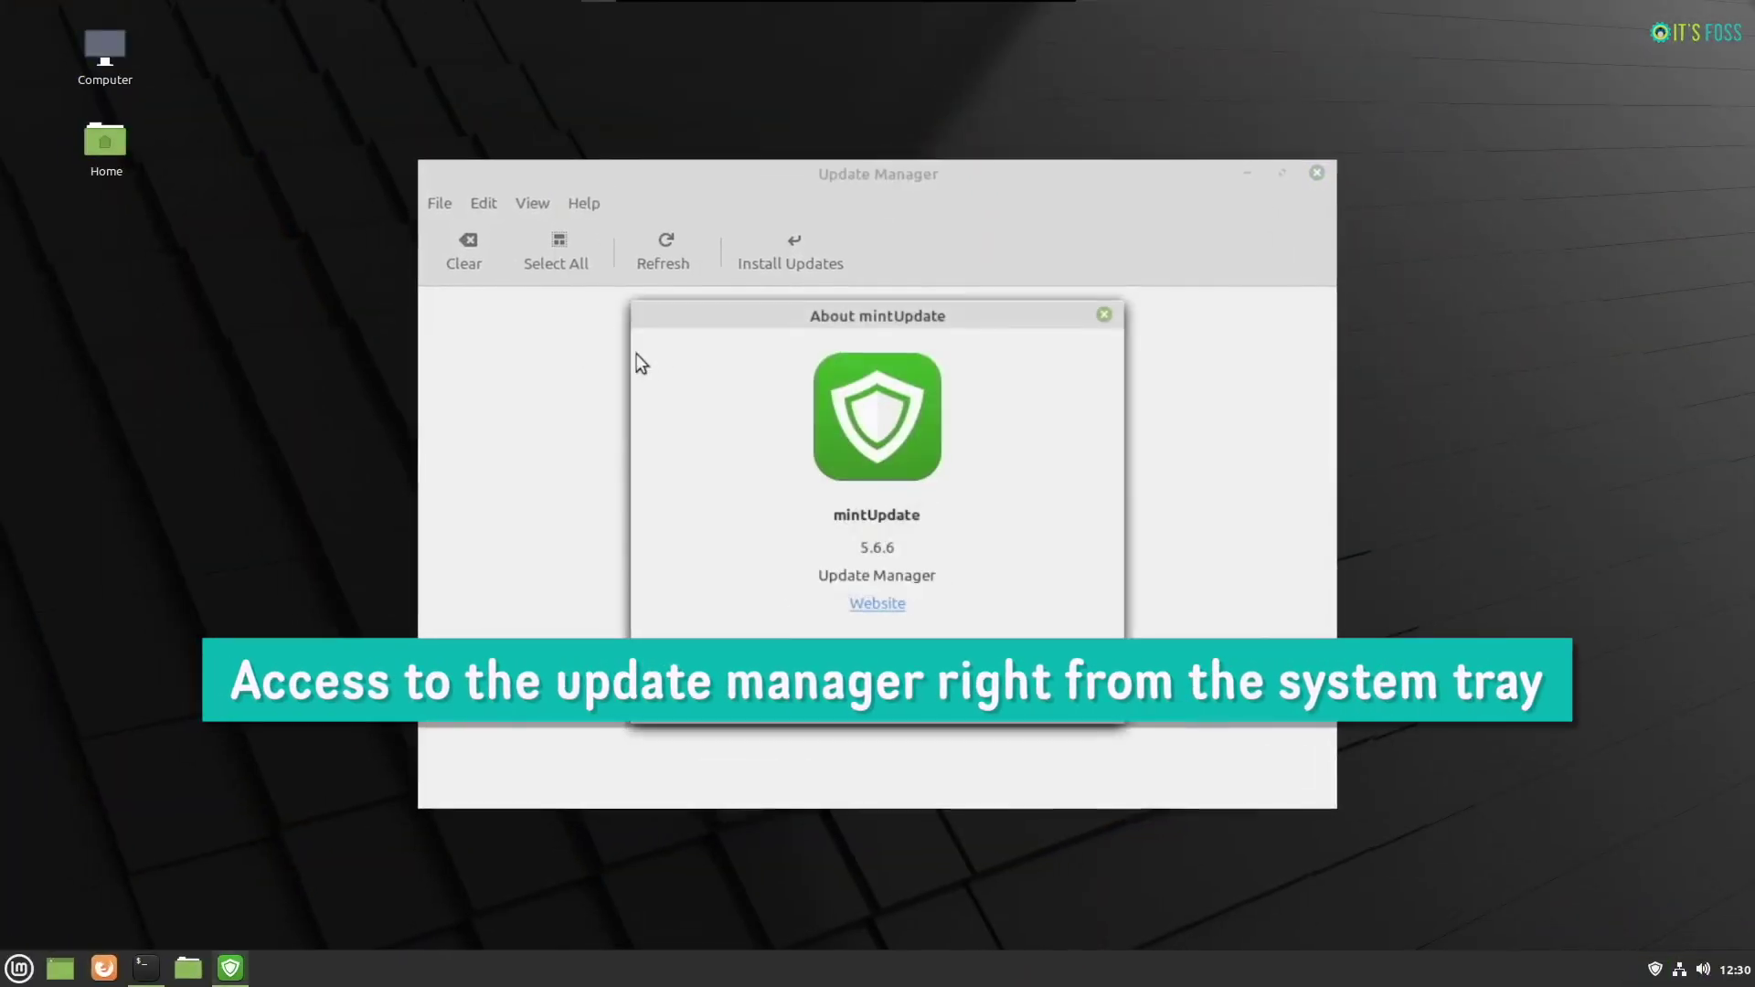
{"action": "key", "text": "Escape"}
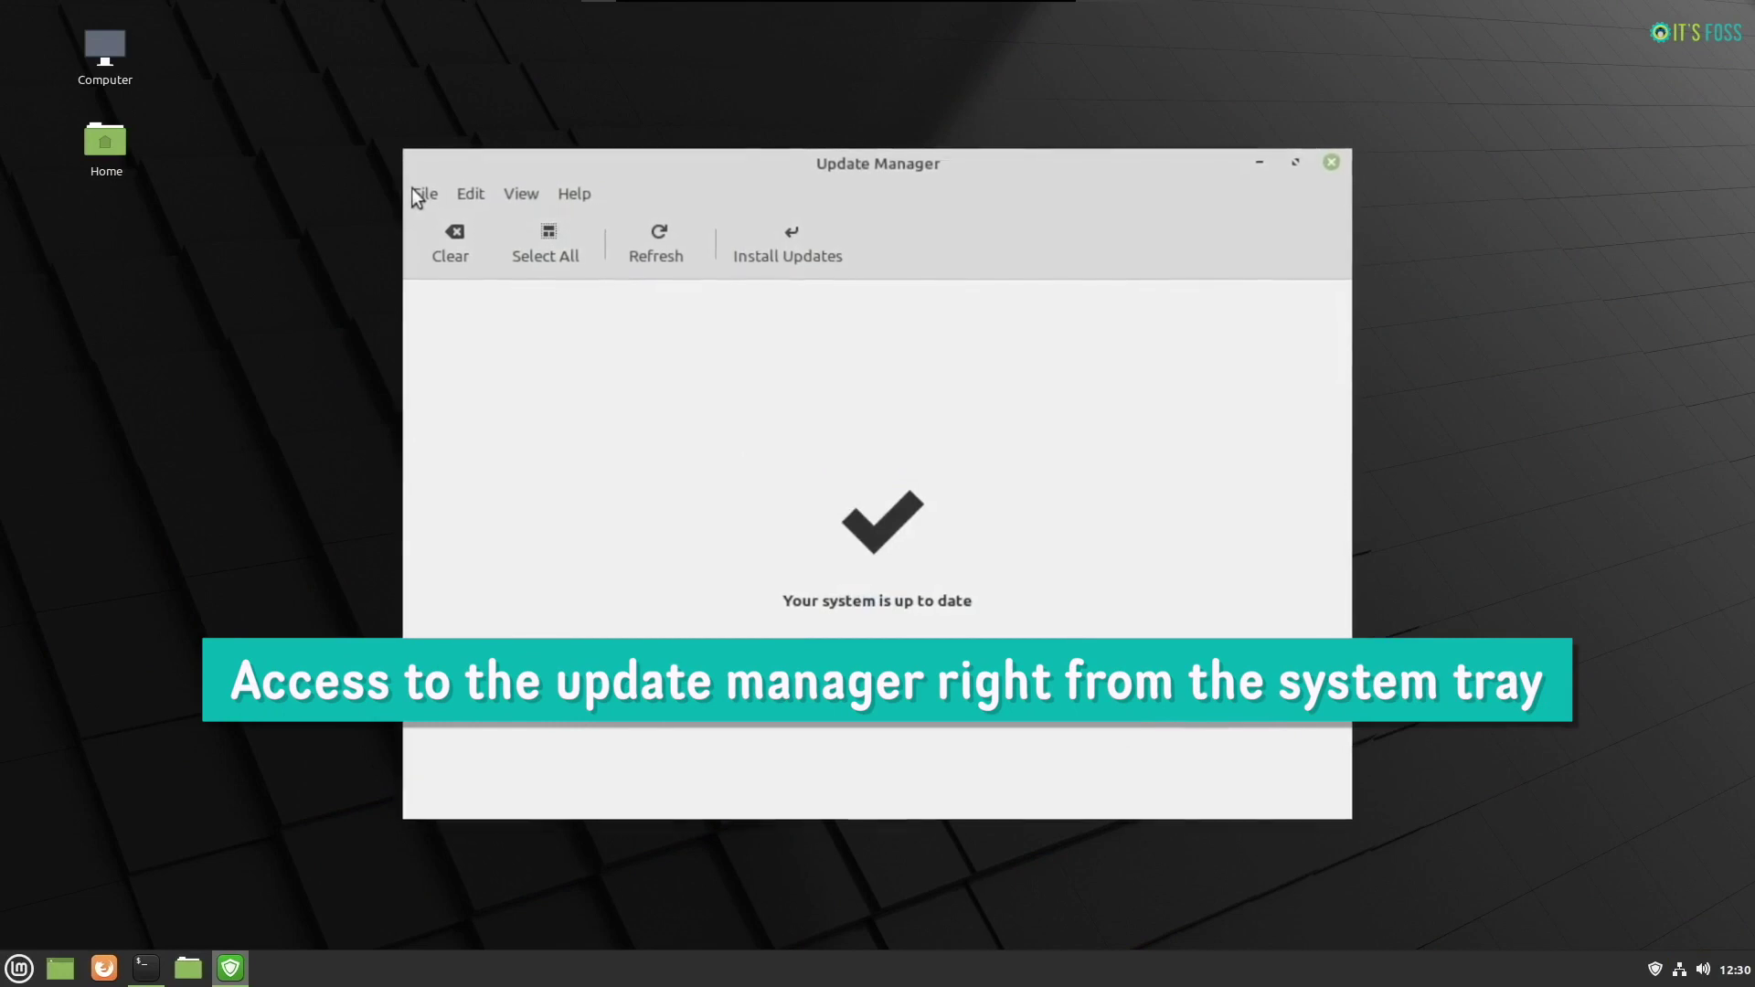
- Open the Update Manager preferences, review the Blacklist and Automation settings, and close both windows
{"action": "left_click", "coordinate": [412, 188]}
{"action": "mouse_move", "coordinate": [455, 186]}
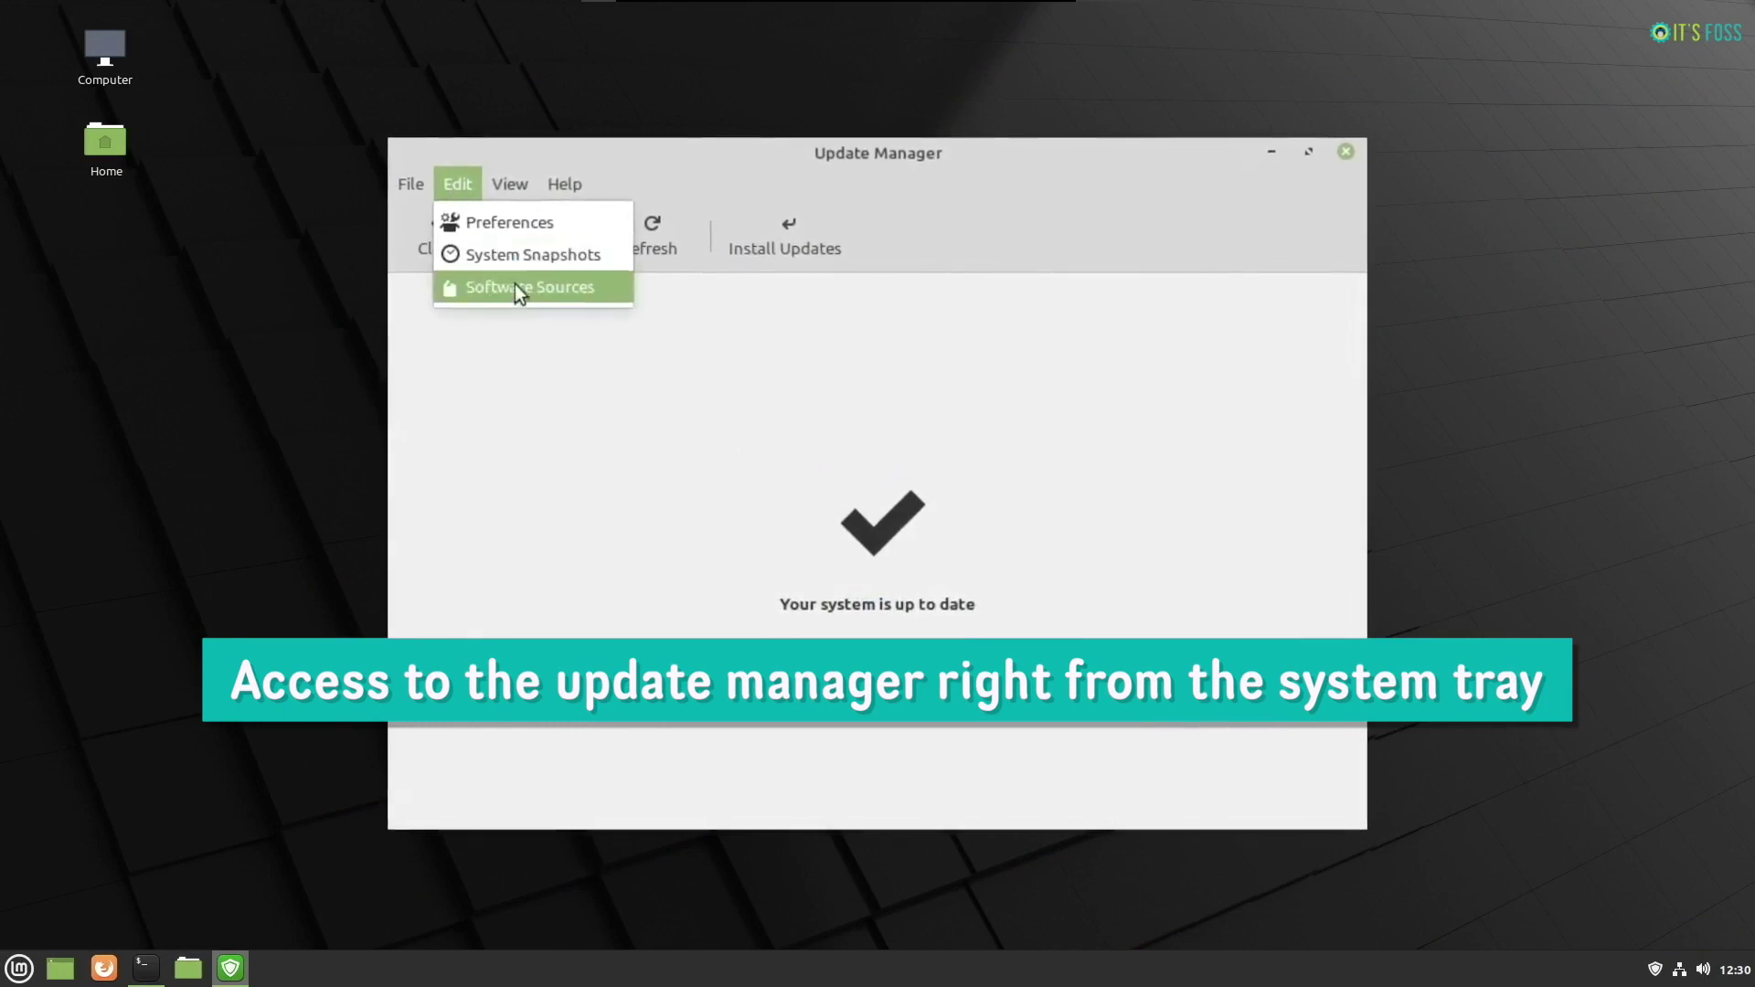
{"action": "key", "text": "ctrl+w"}
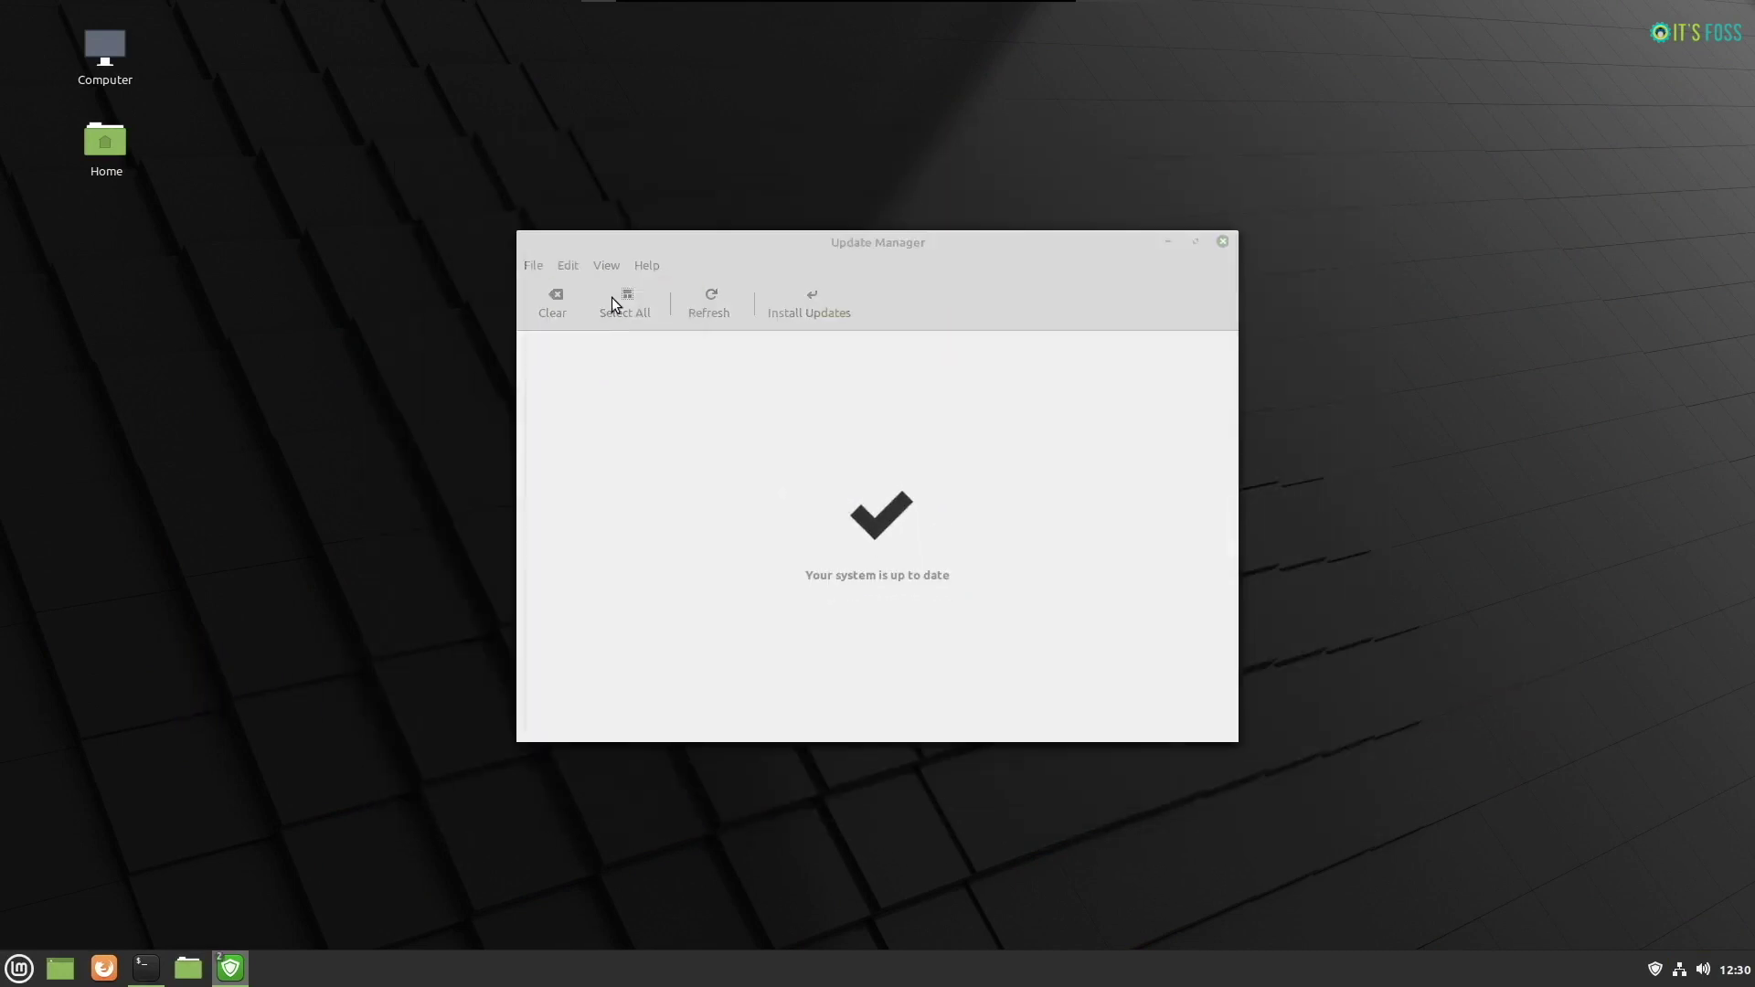
{"action": "left_click", "coordinate": [932, 201]}
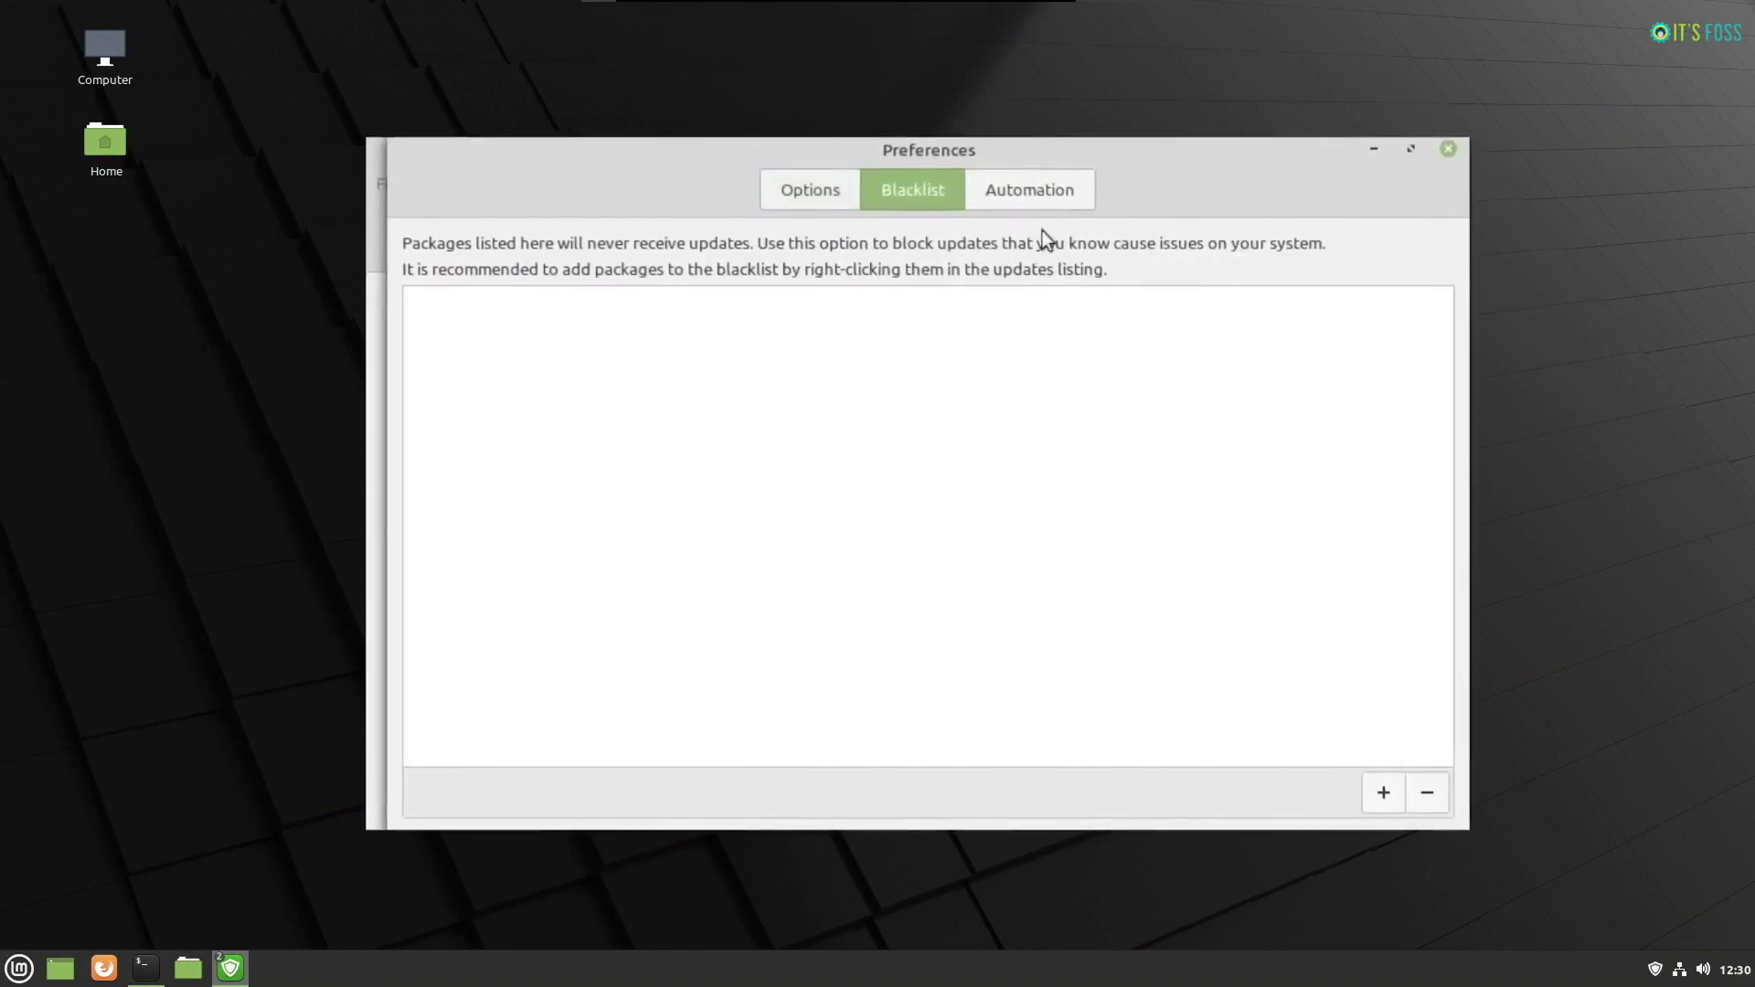
{"action": "left_click", "coordinate": [1062, 194]}
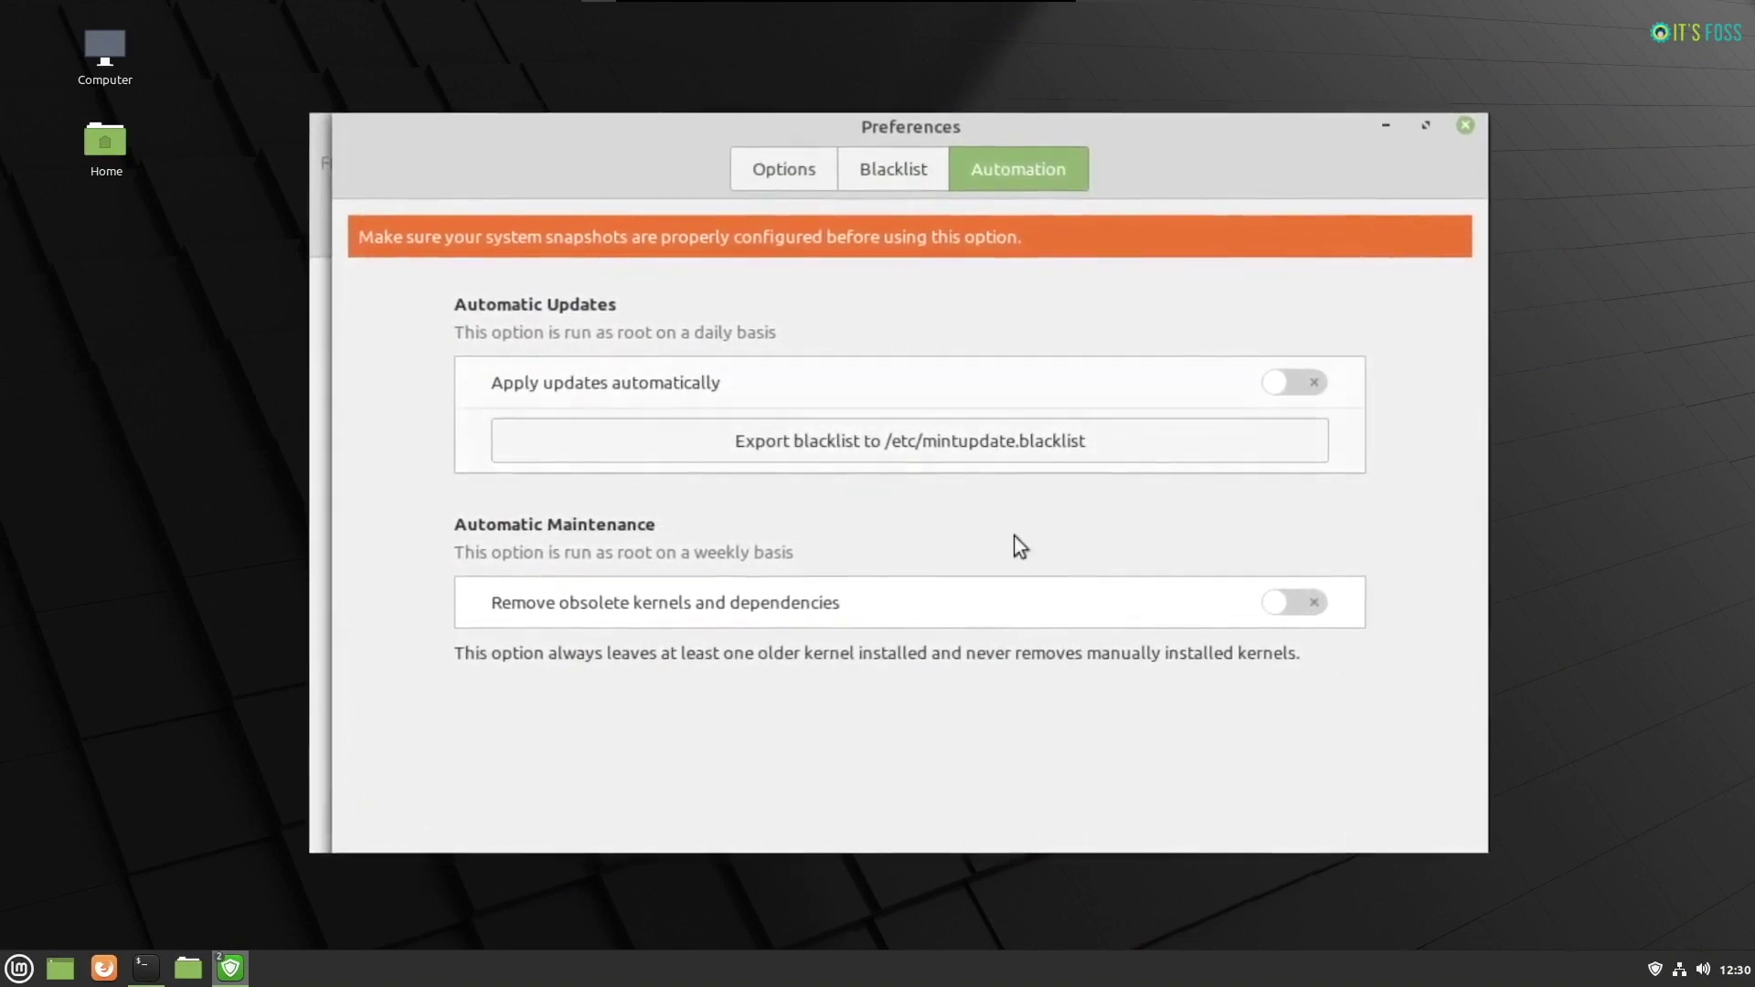
{"action": "left_click", "coordinate": [1467, 119]}
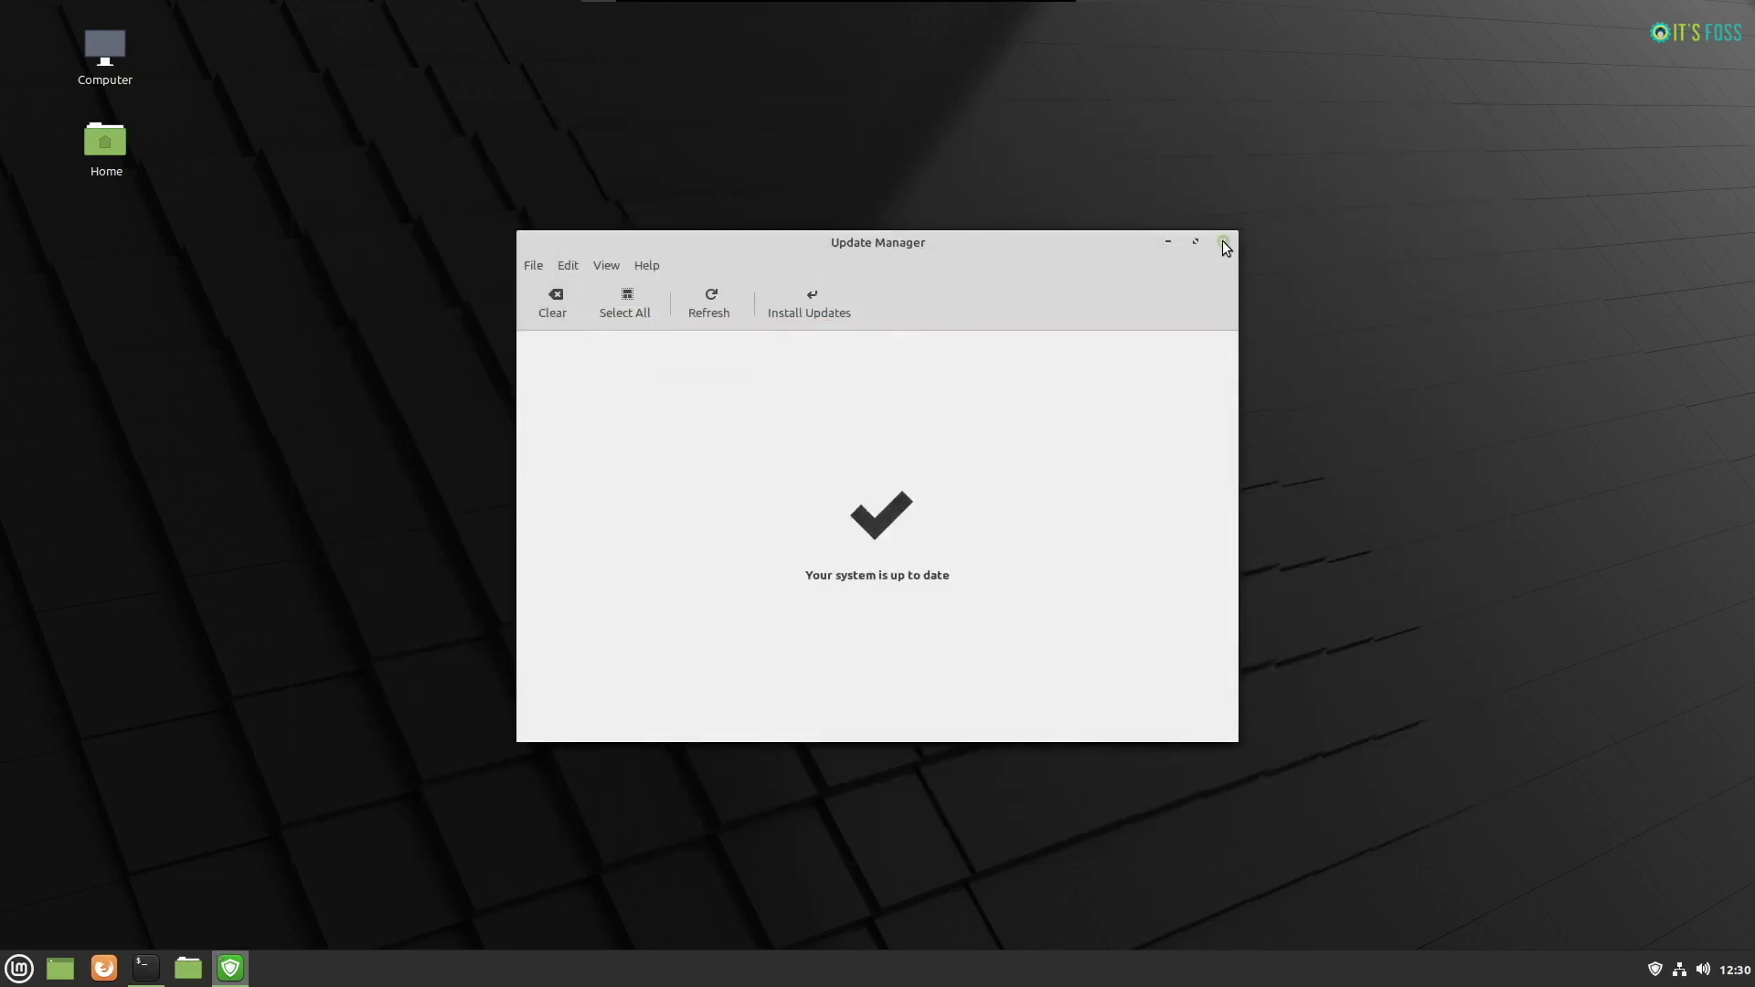
{"action": "left_click", "coordinate": [1226, 248]}
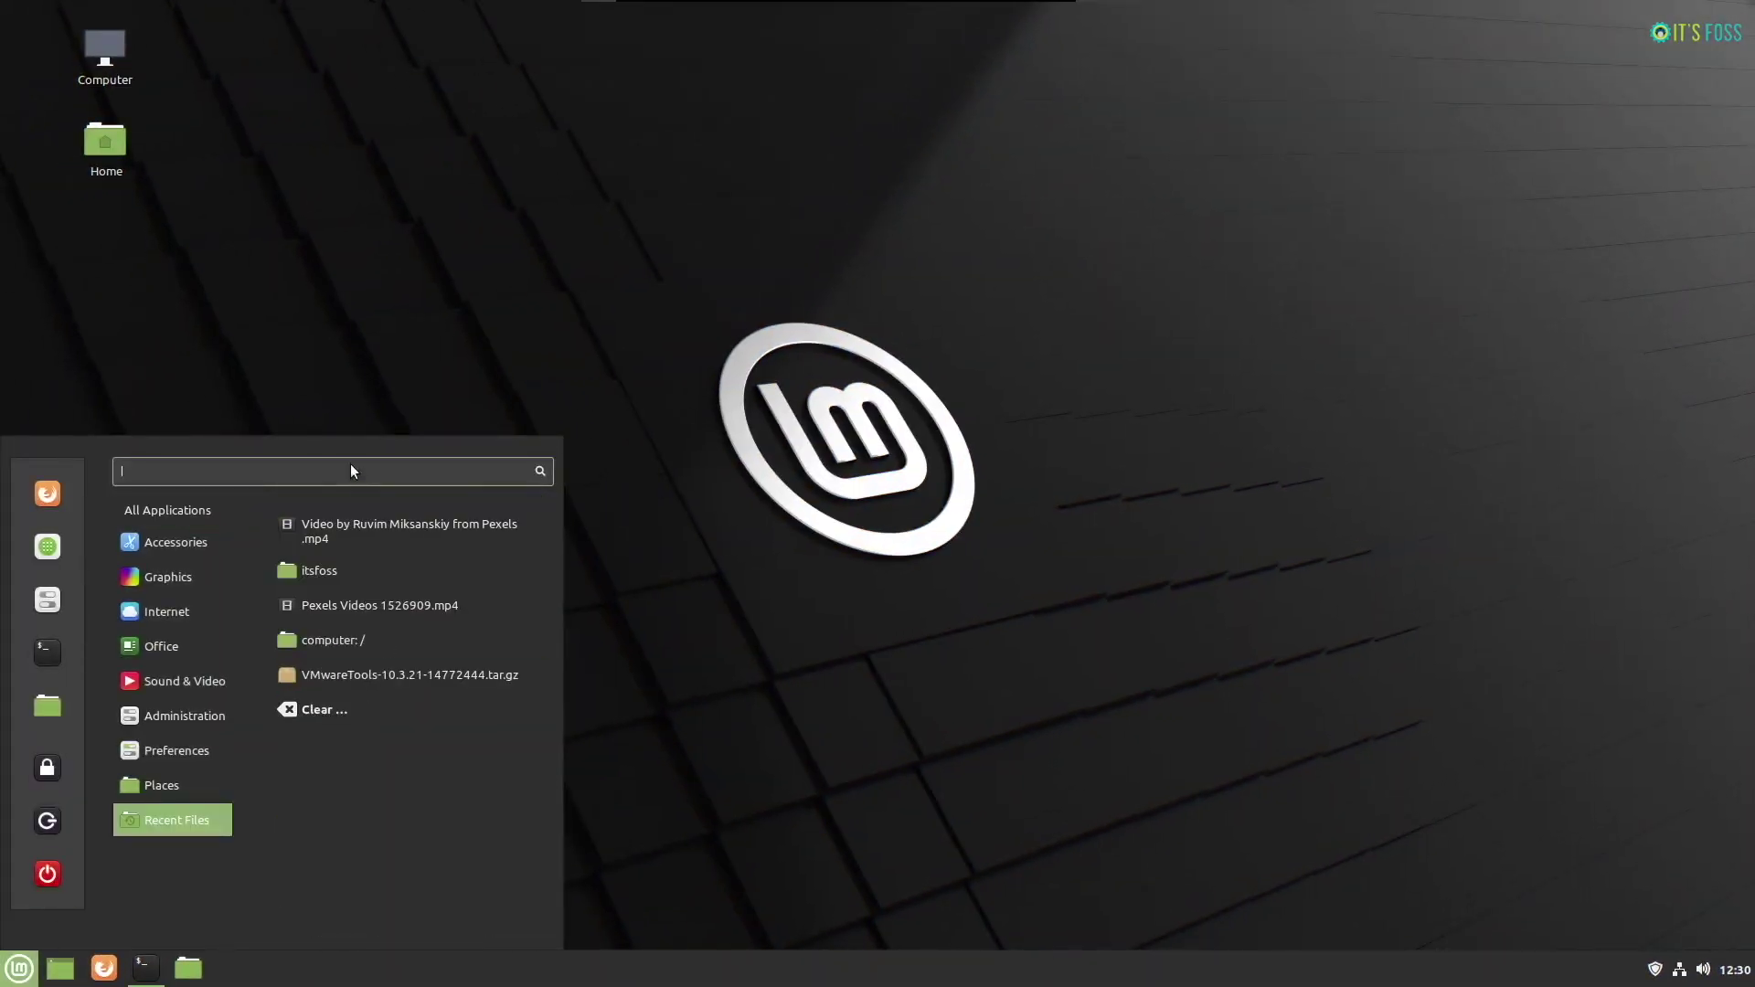
- Find Warpinator by searching the applications for "wal", launch it and open its preferences
{"action": "type", "text": "wal"}
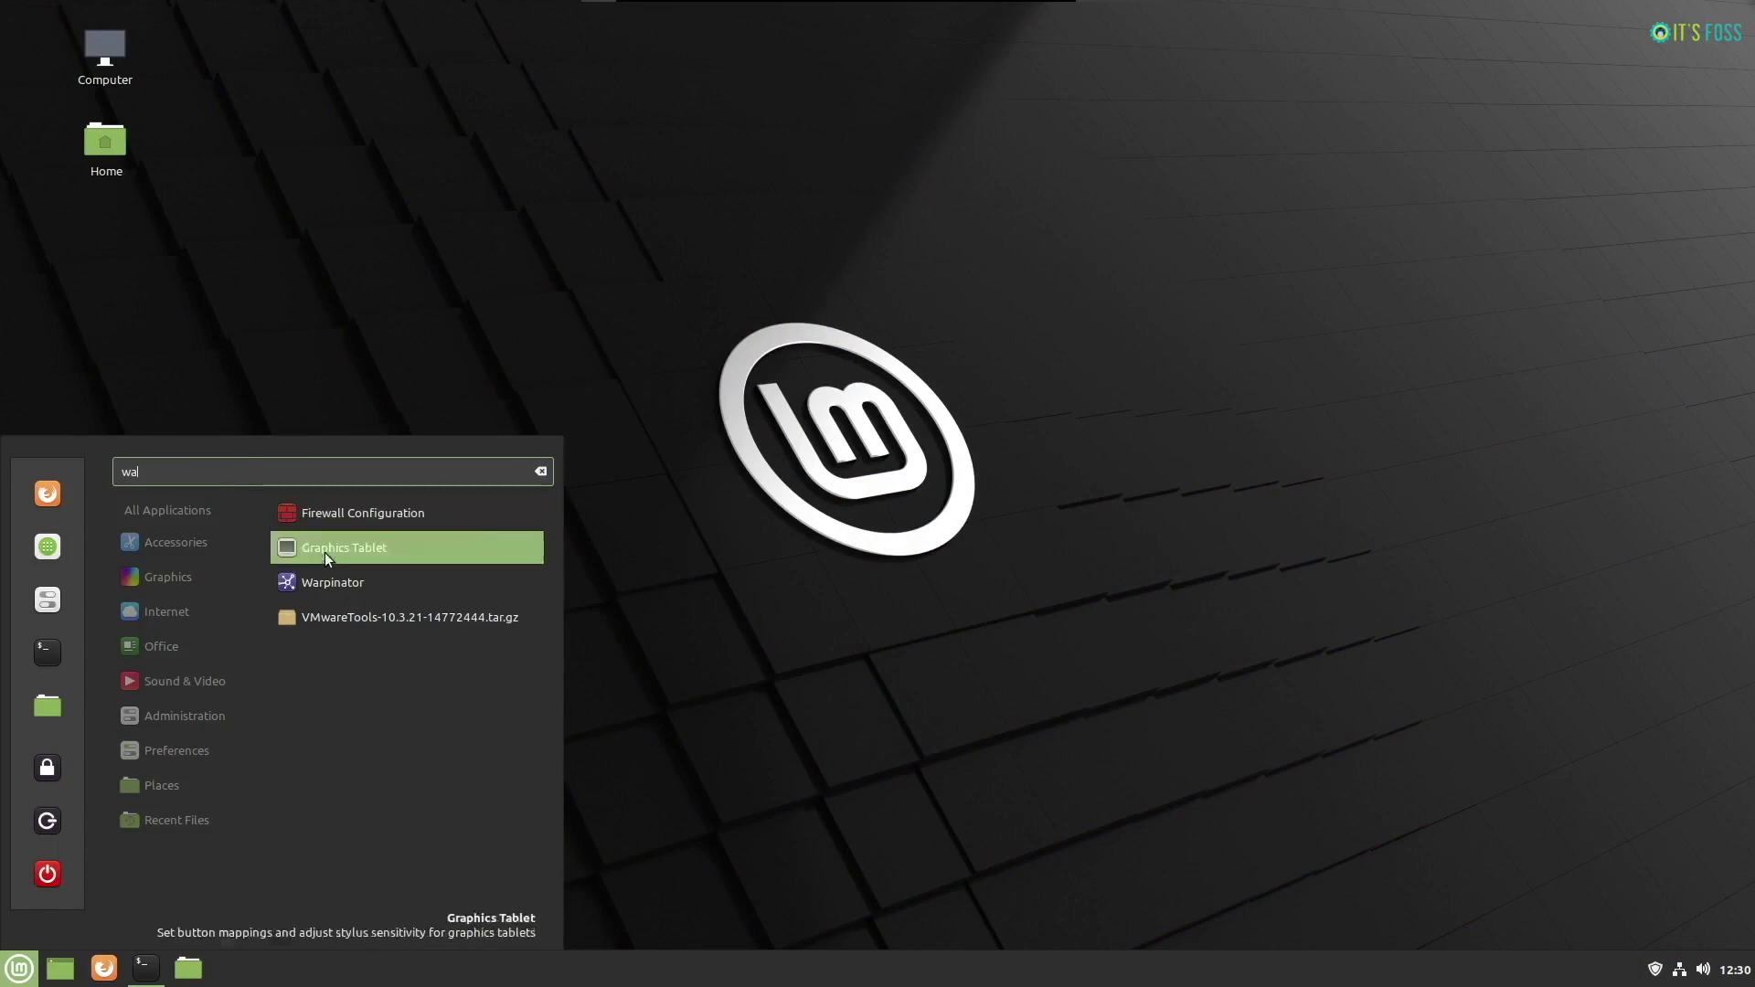
{"action": "left_click", "coordinate": [378, 588]}
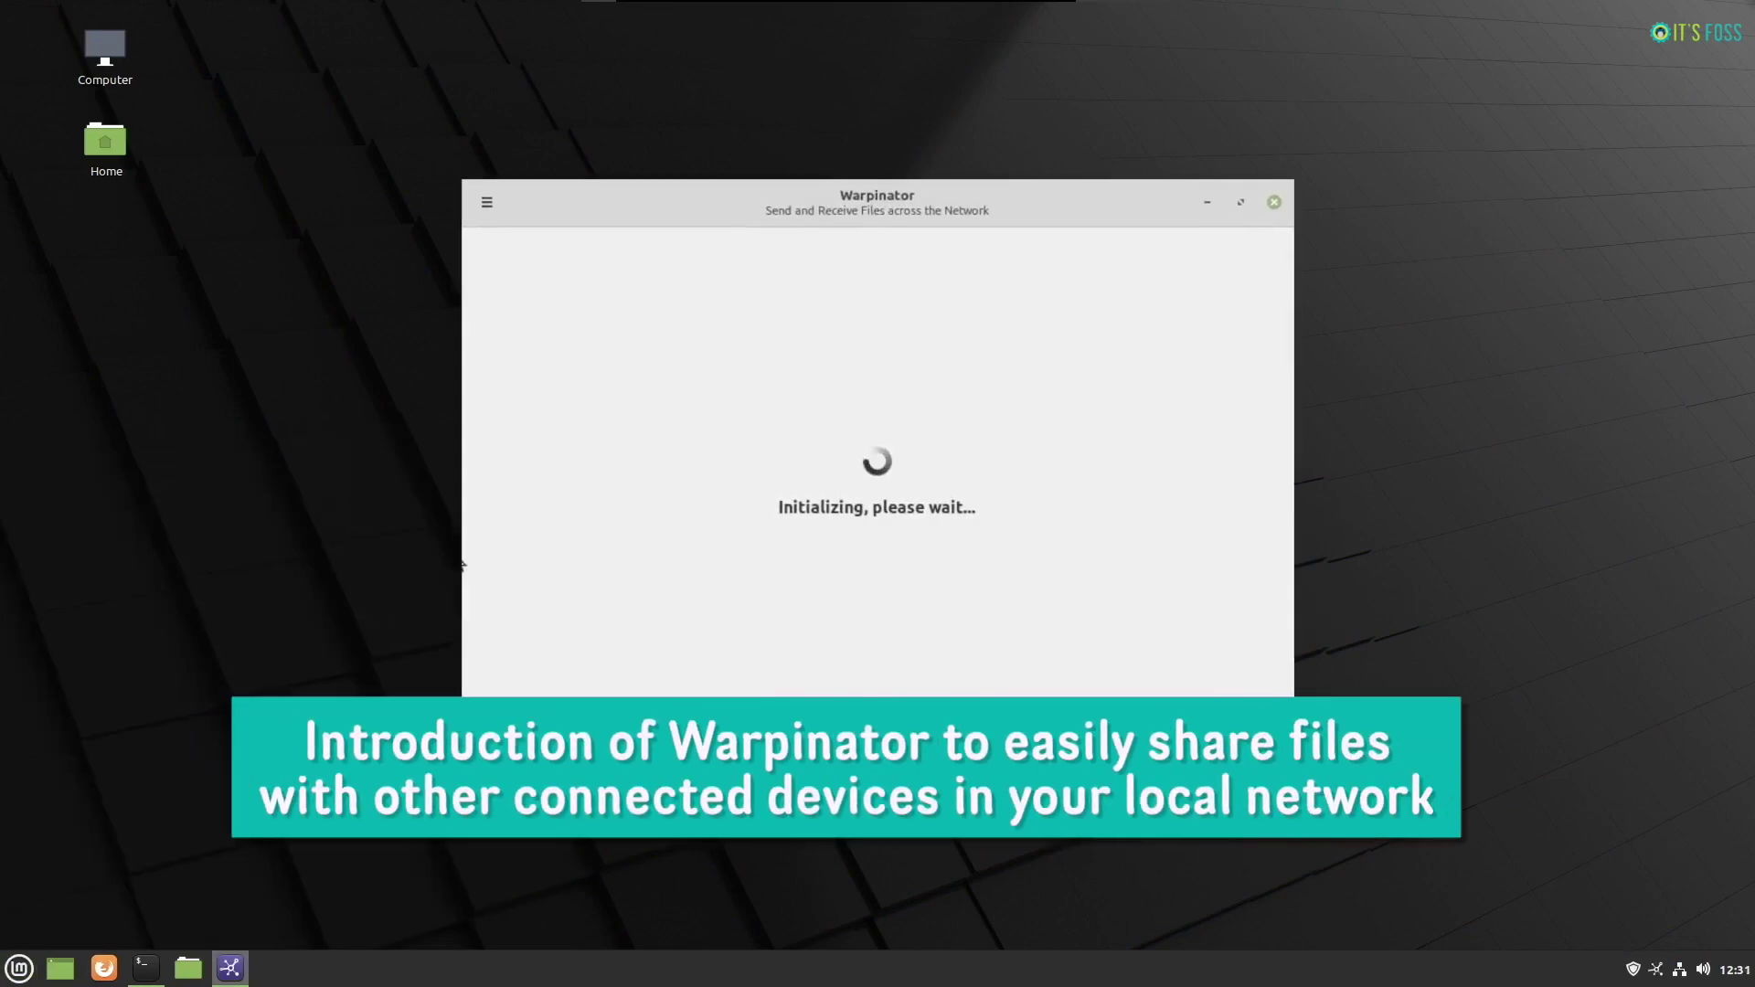
{"action": "left_click", "coordinate": [451, 175]}
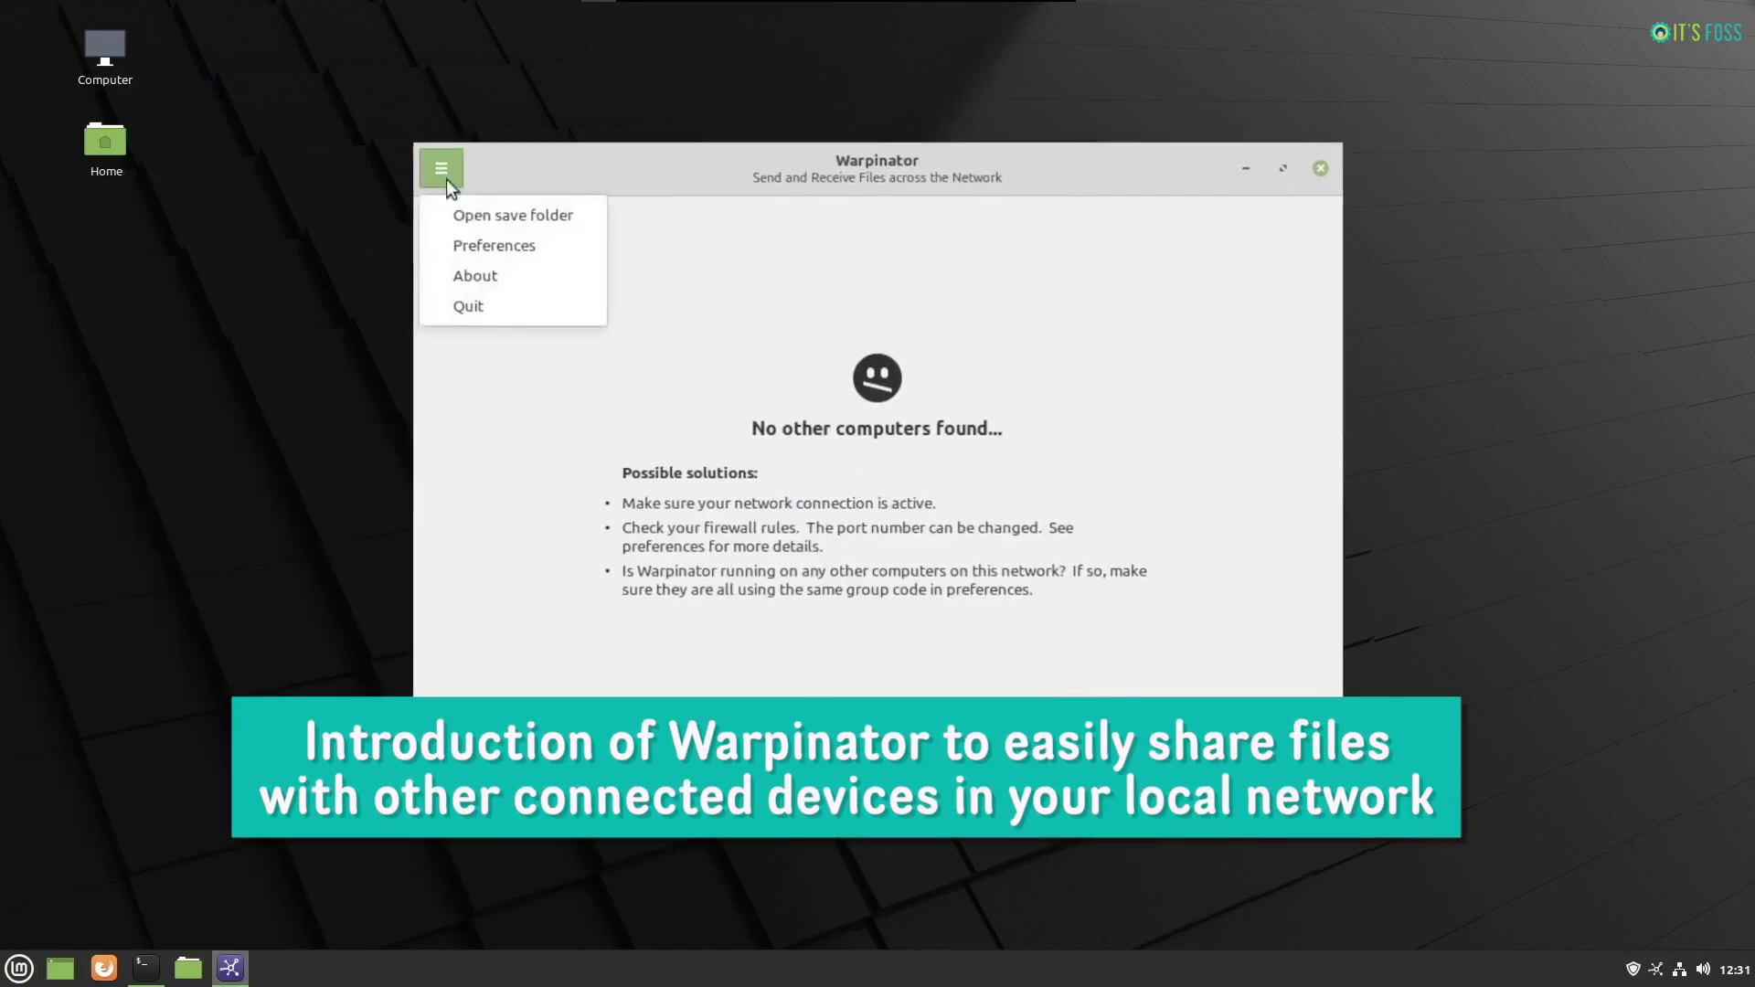
{"action": "left_click", "coordinate": [499, 231]}
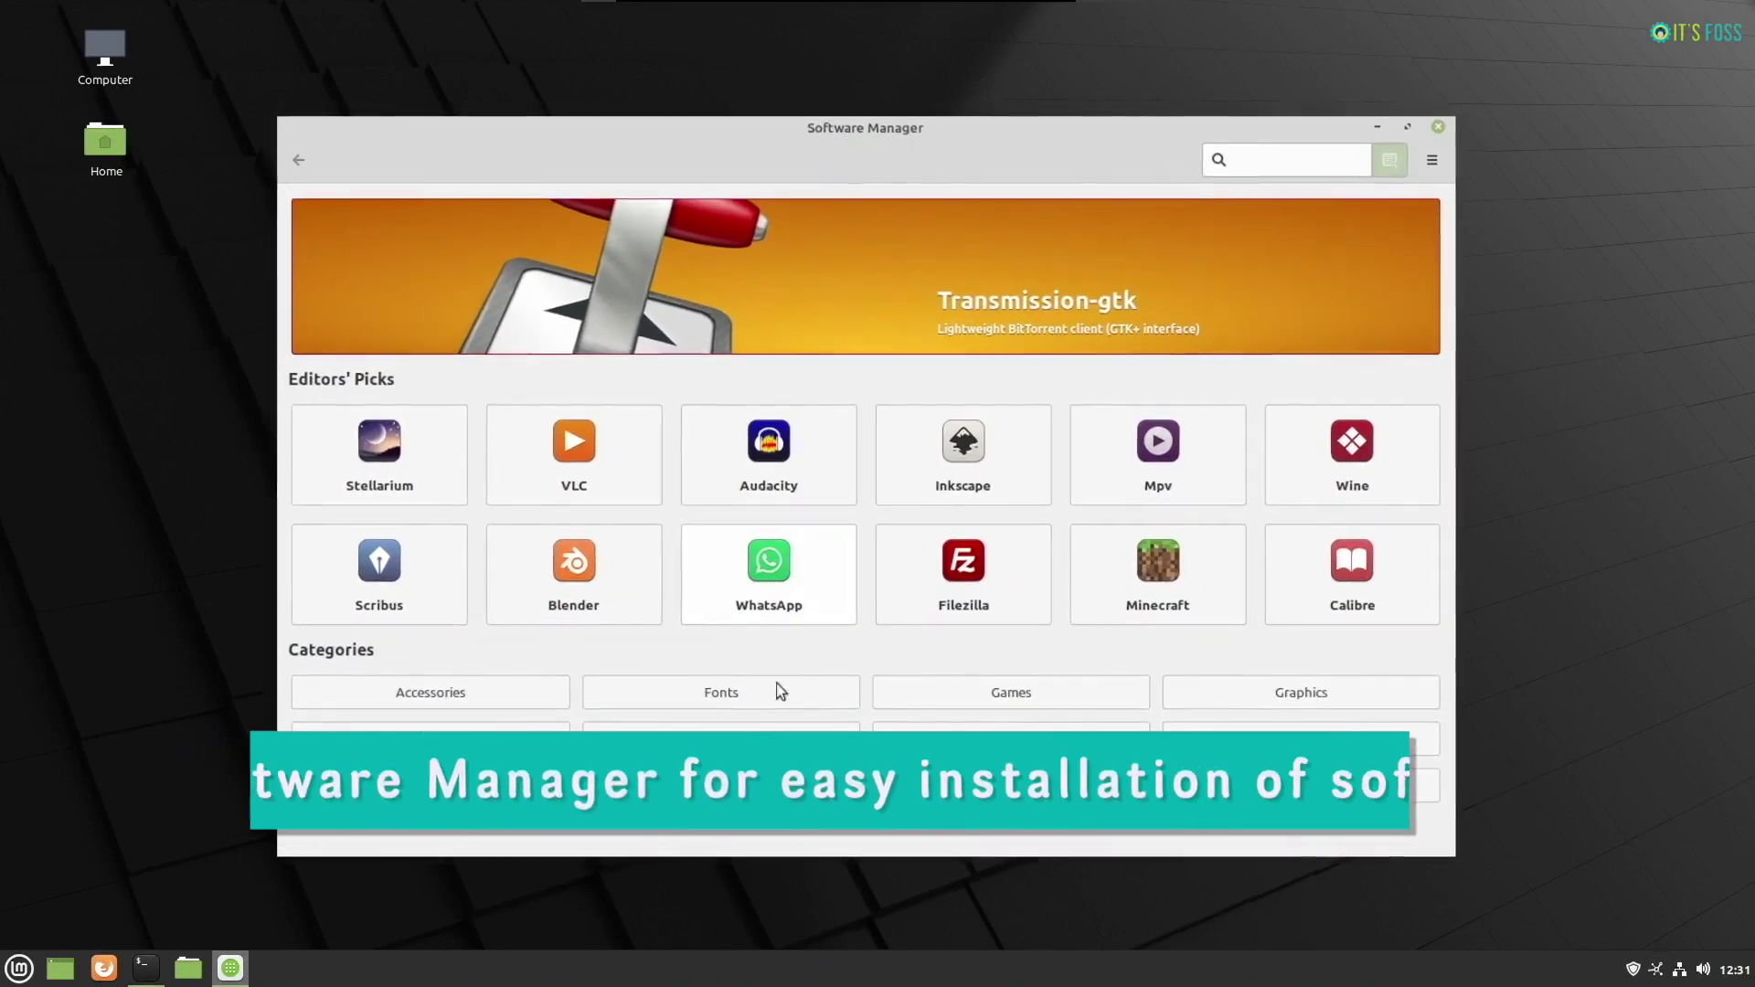
- Open the Audacity page in Software Manager and look through its details and user reviews
{"action": "left_click", "coordinate": [739, 482]}
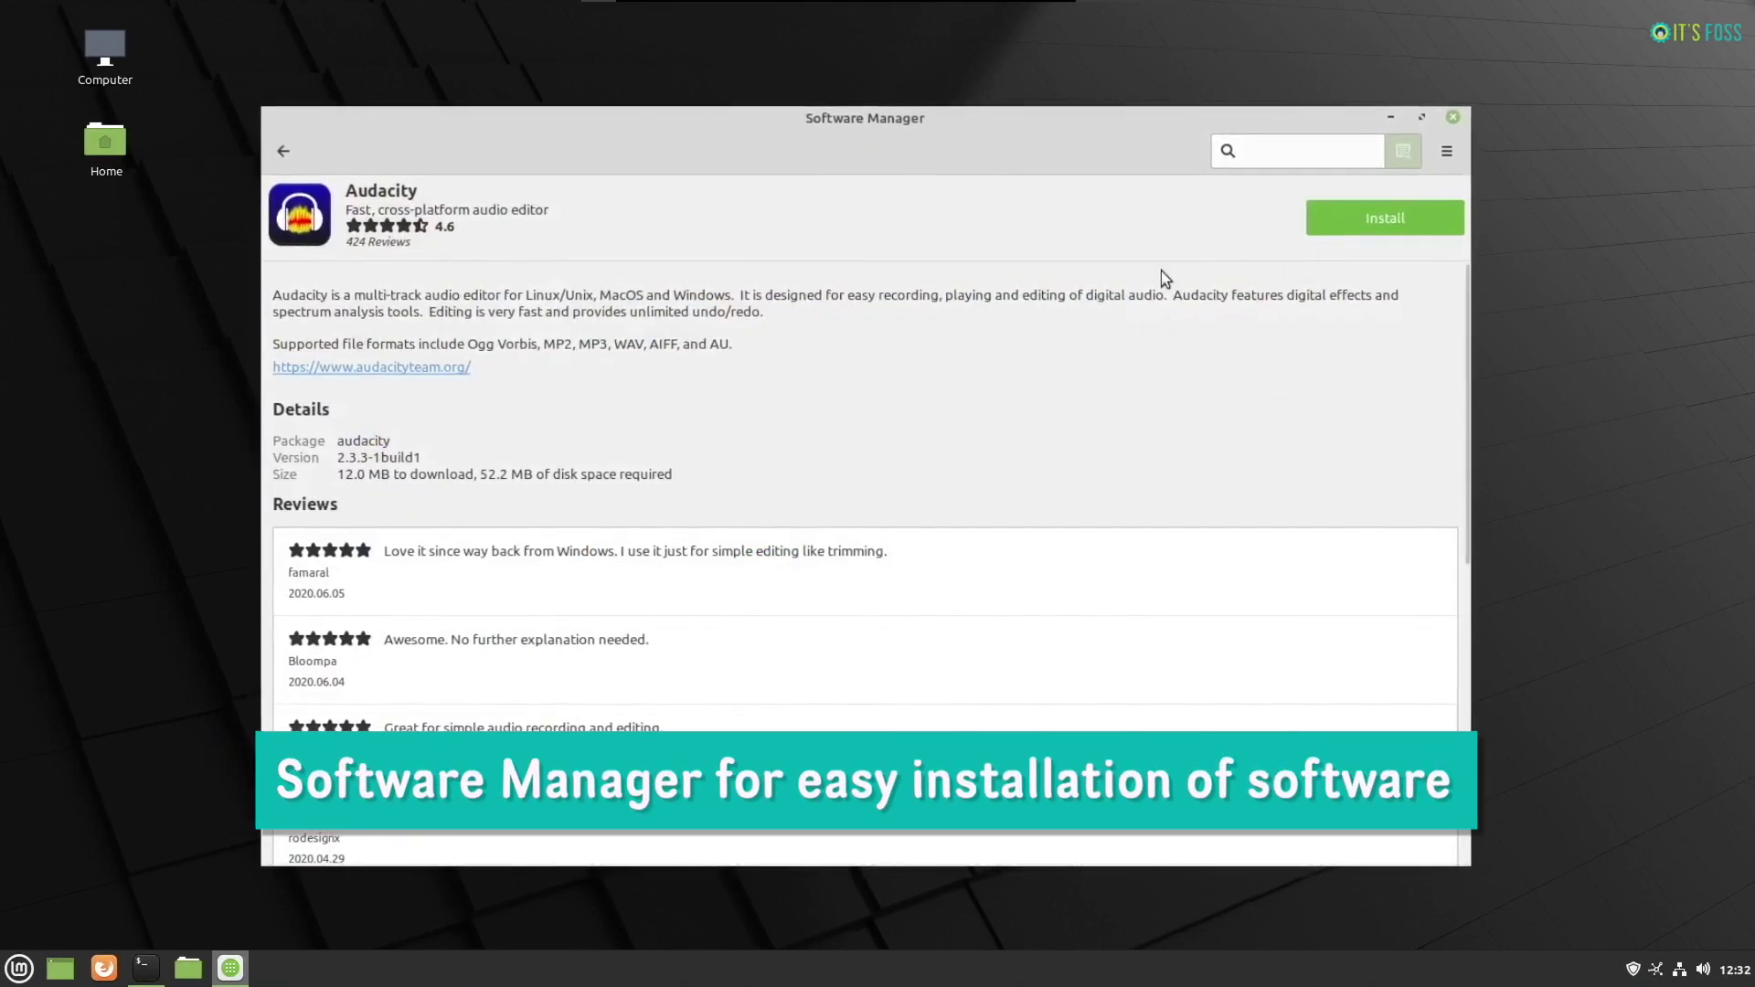
{"action": "scroll", "coordinate": [638, 656], "scroll_direction": "down", "scroll_amount": 5}
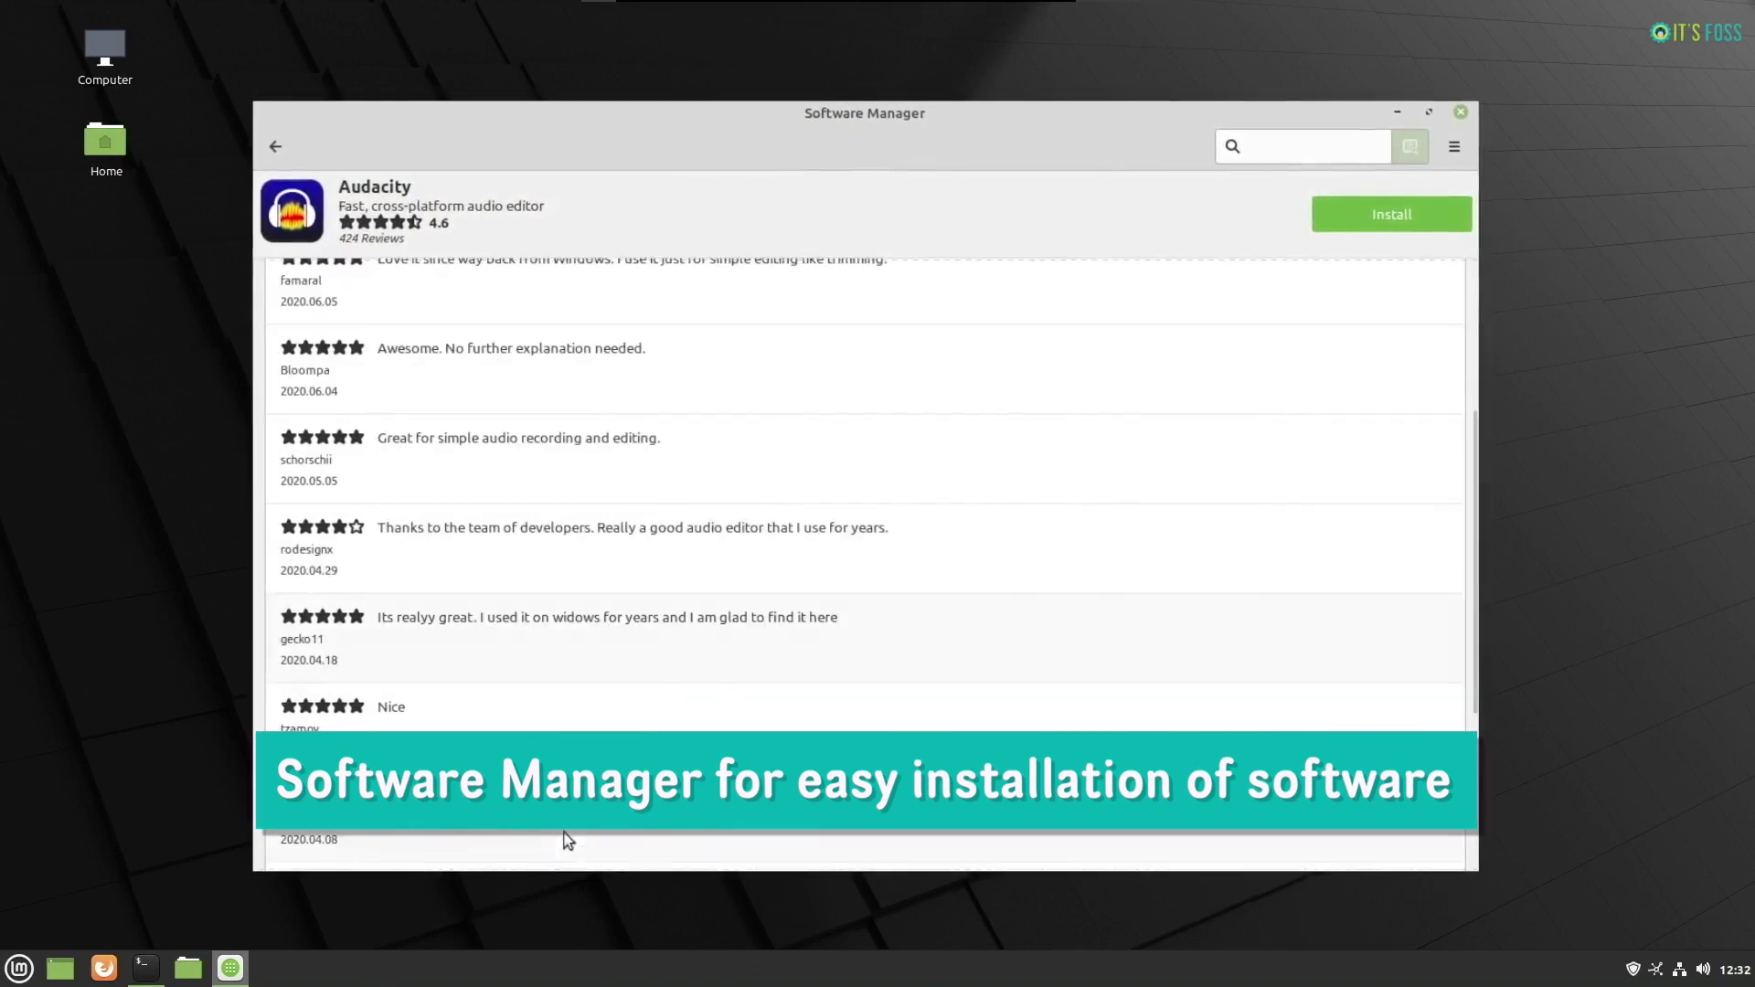
- Show the About information of Software Manager, then close it
{"action": "scroll", "coordinate": [638, 639], "scroll_direction": "up", "scroll_amount": 5}
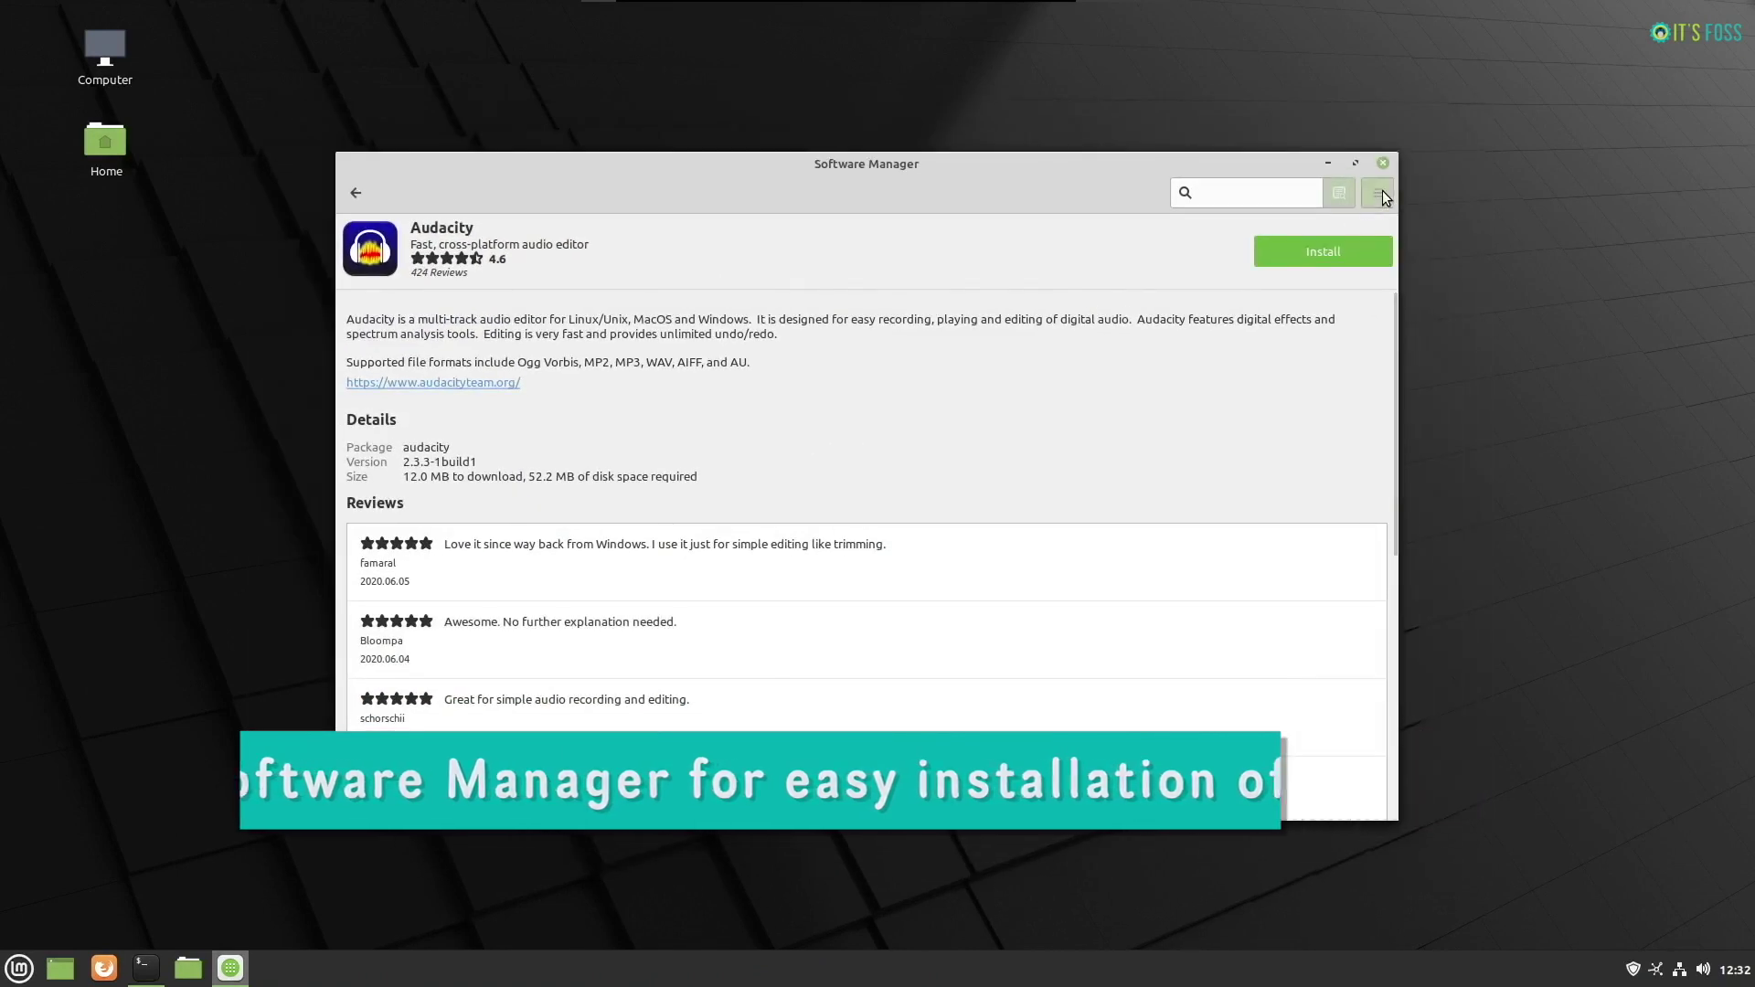
{"action": "left_click", "coordinate": [1380, 195]}
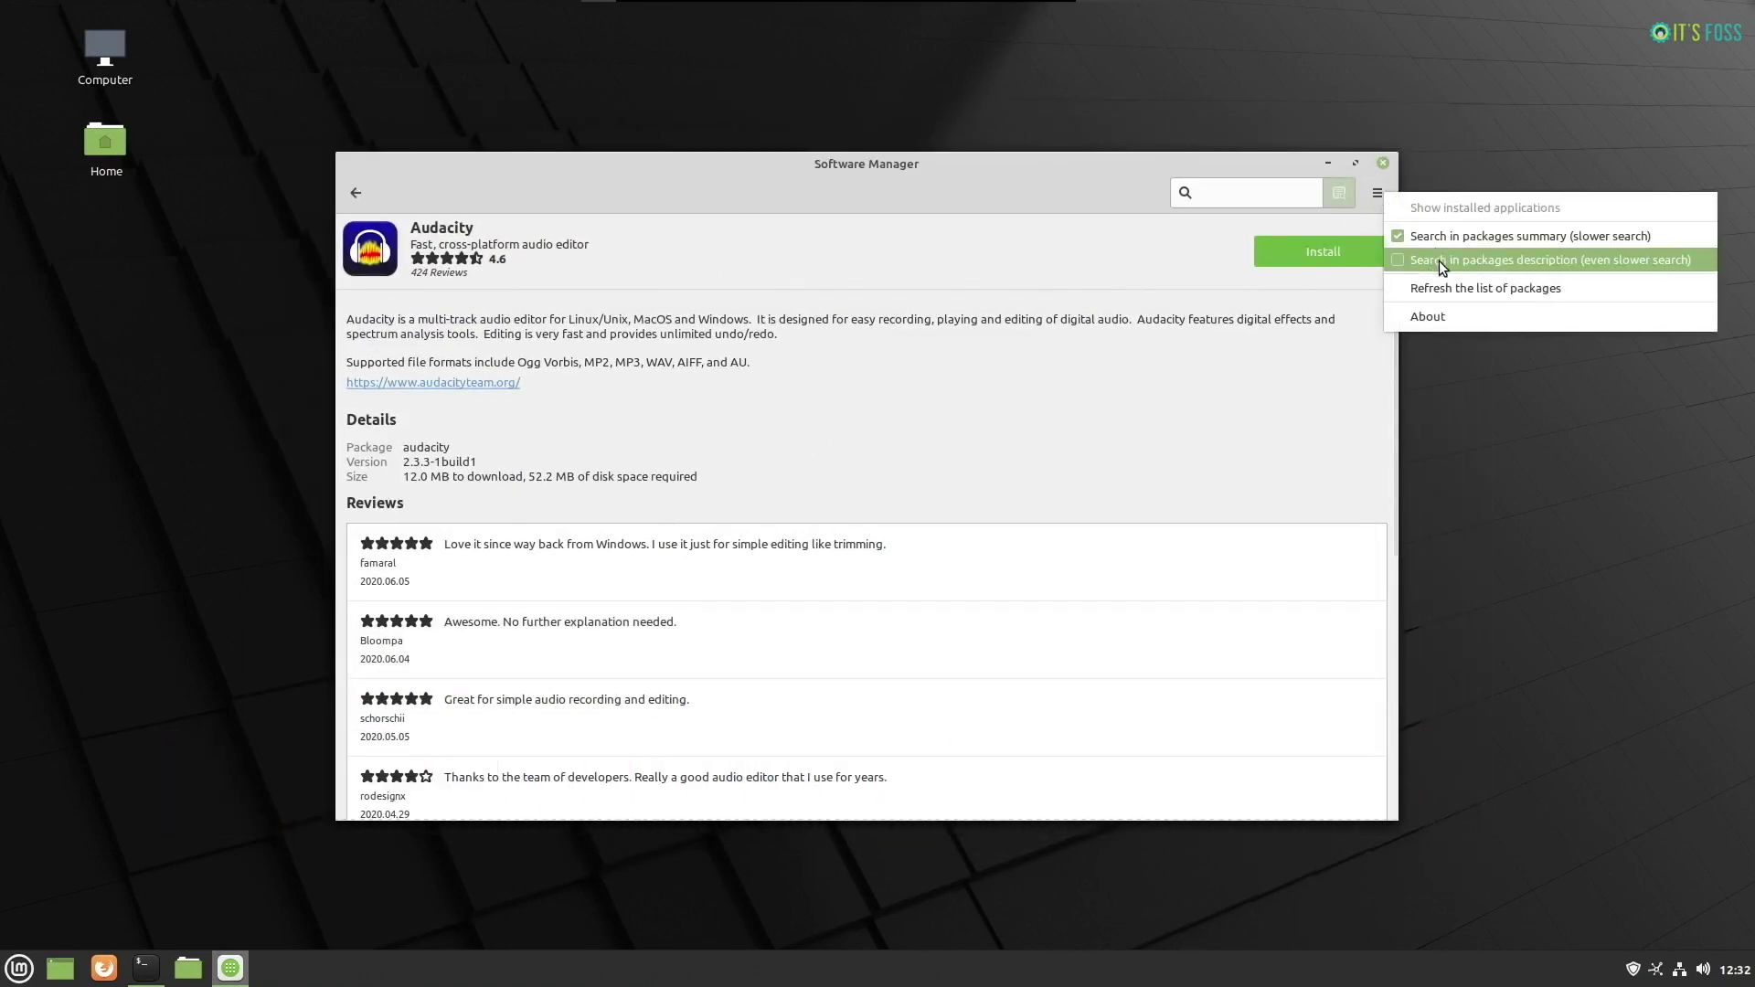
{"action": "left_click", "coordinate": [1489, 316]}
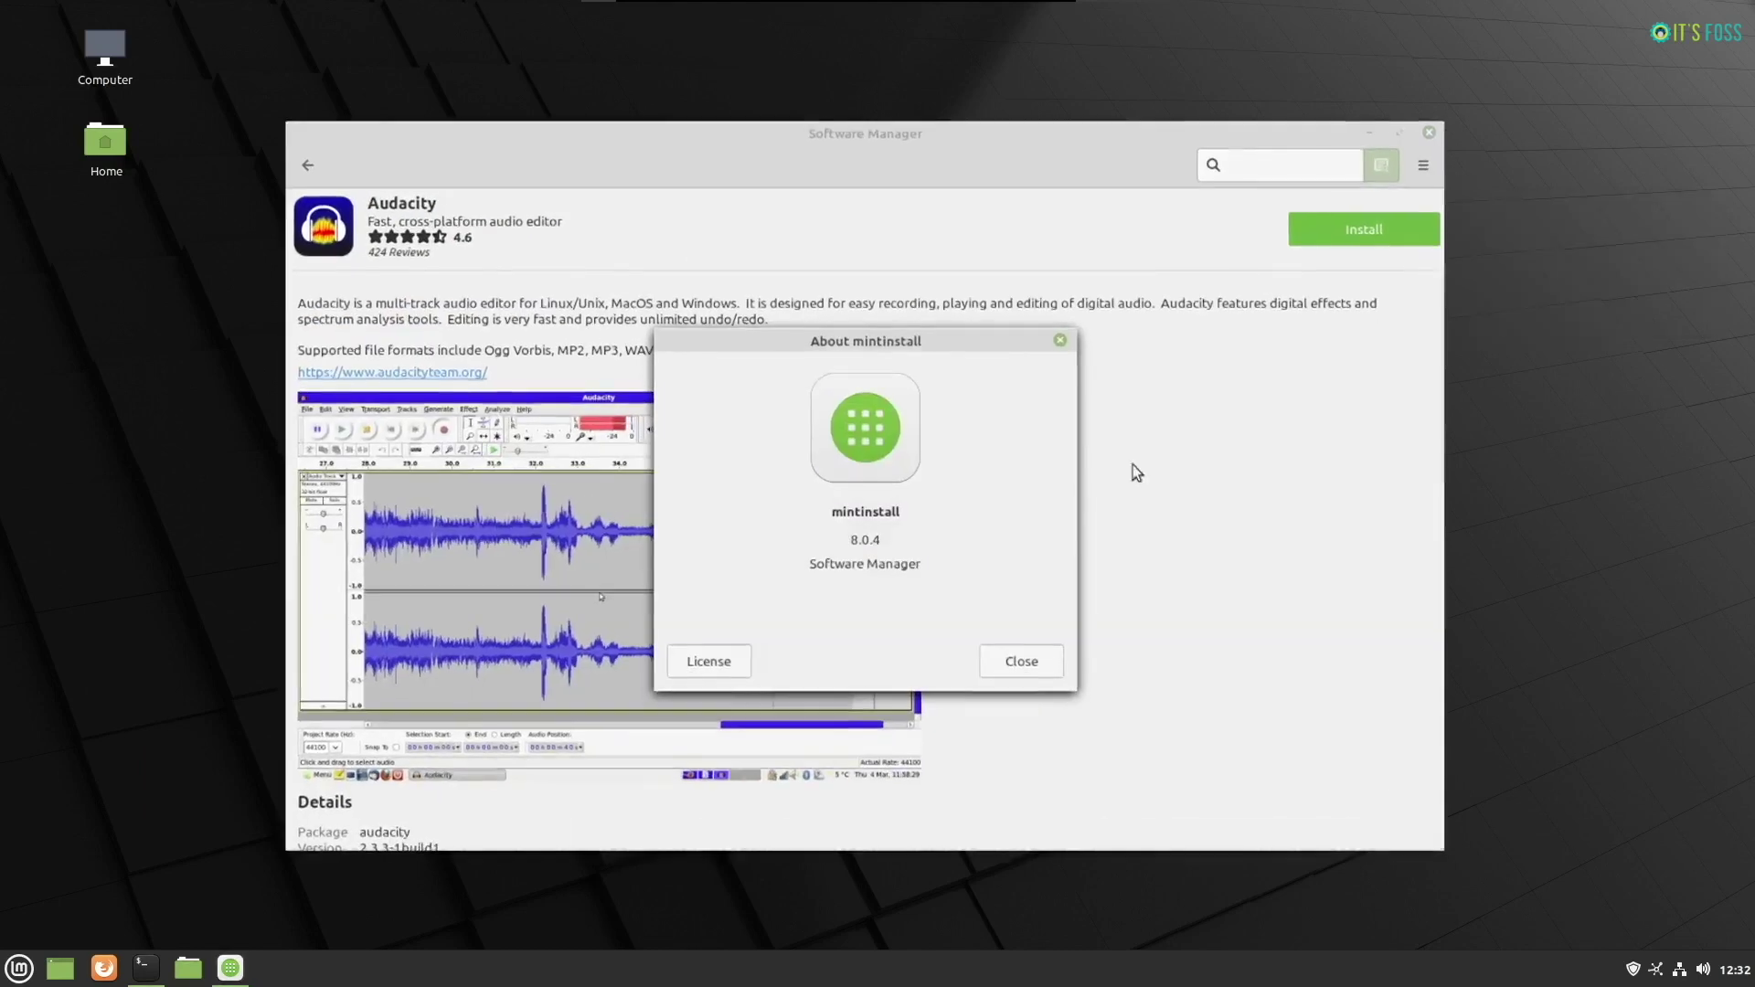
{"action": "left_click", "coordinate": [1024, 665]}
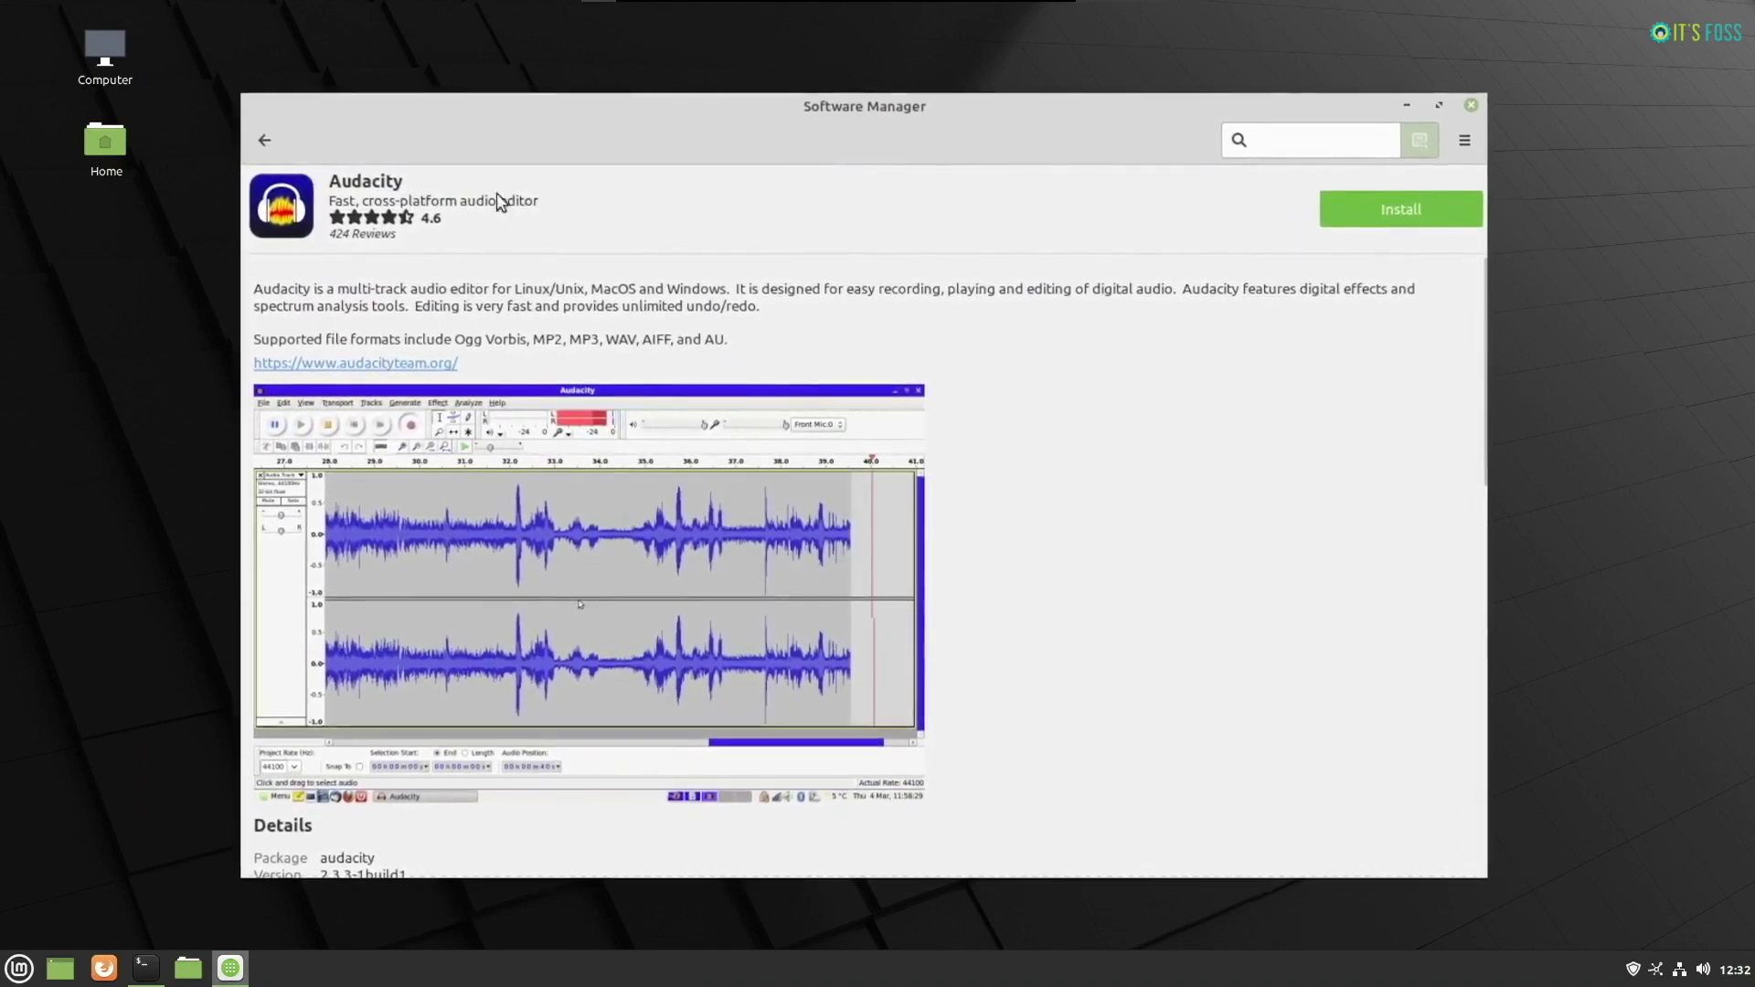
- Return to the Software Manager start page and refresh the list of packages
{"action": "left_click", "coordinate": [256, 135]}
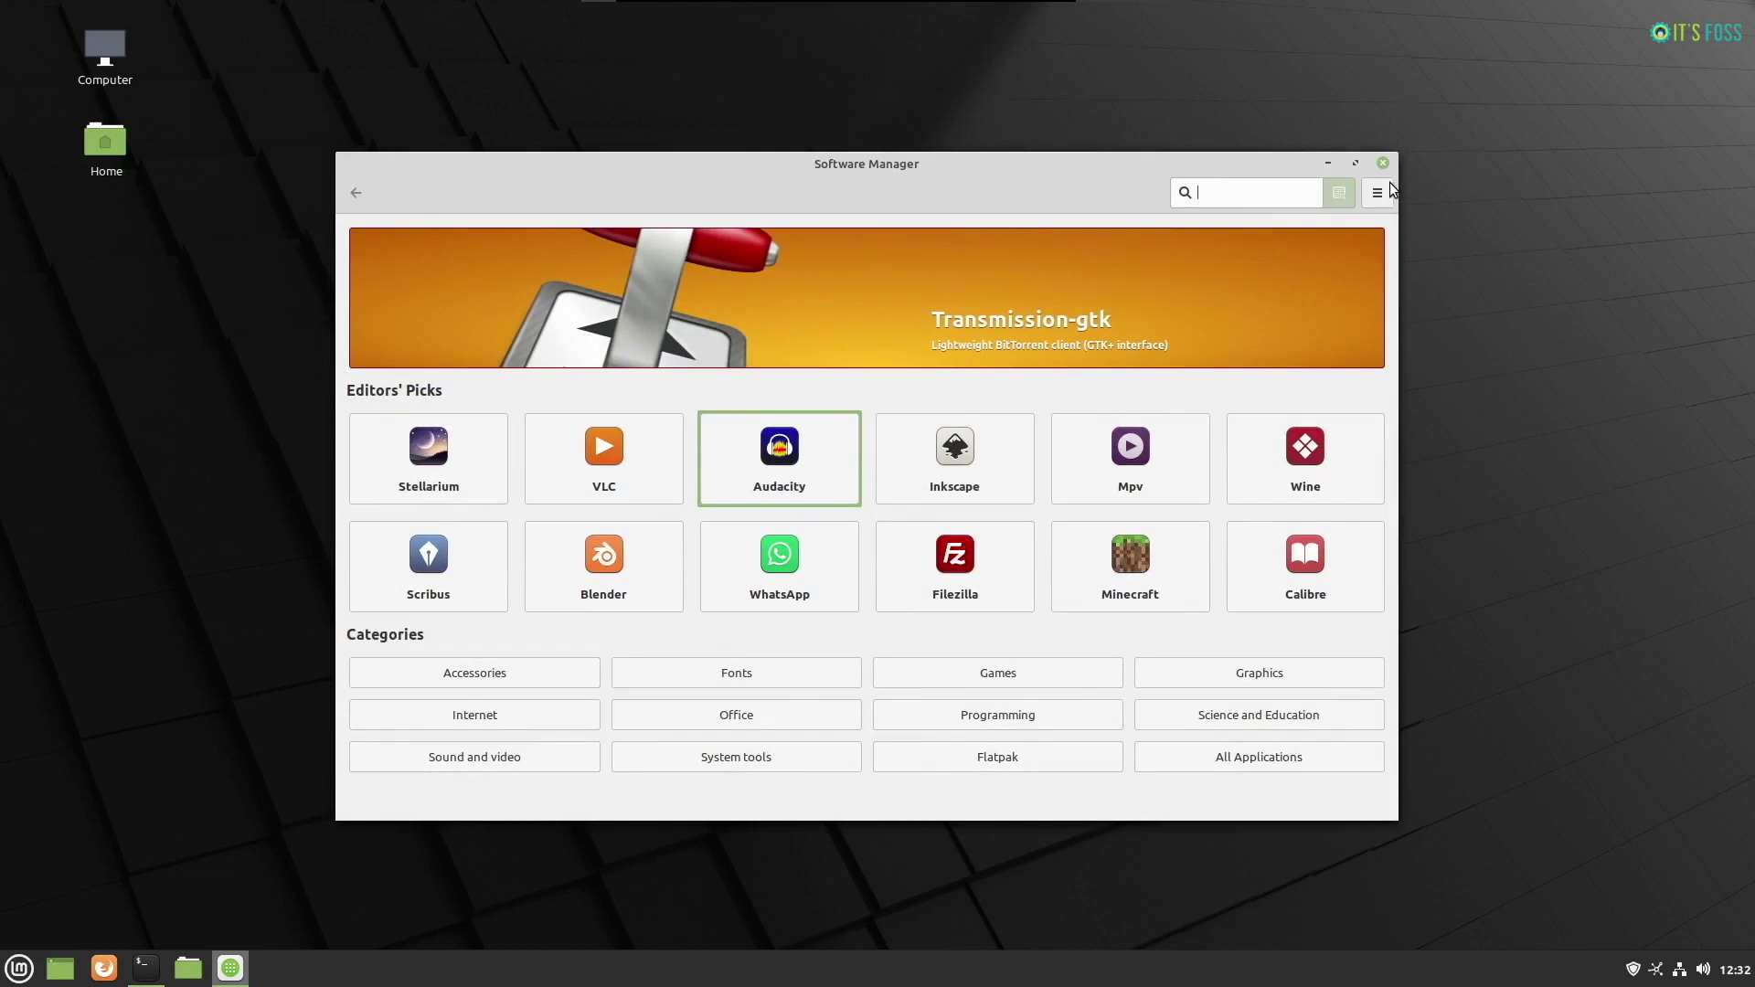
{"action": "left_click", "coordinate": [1389, 188]}
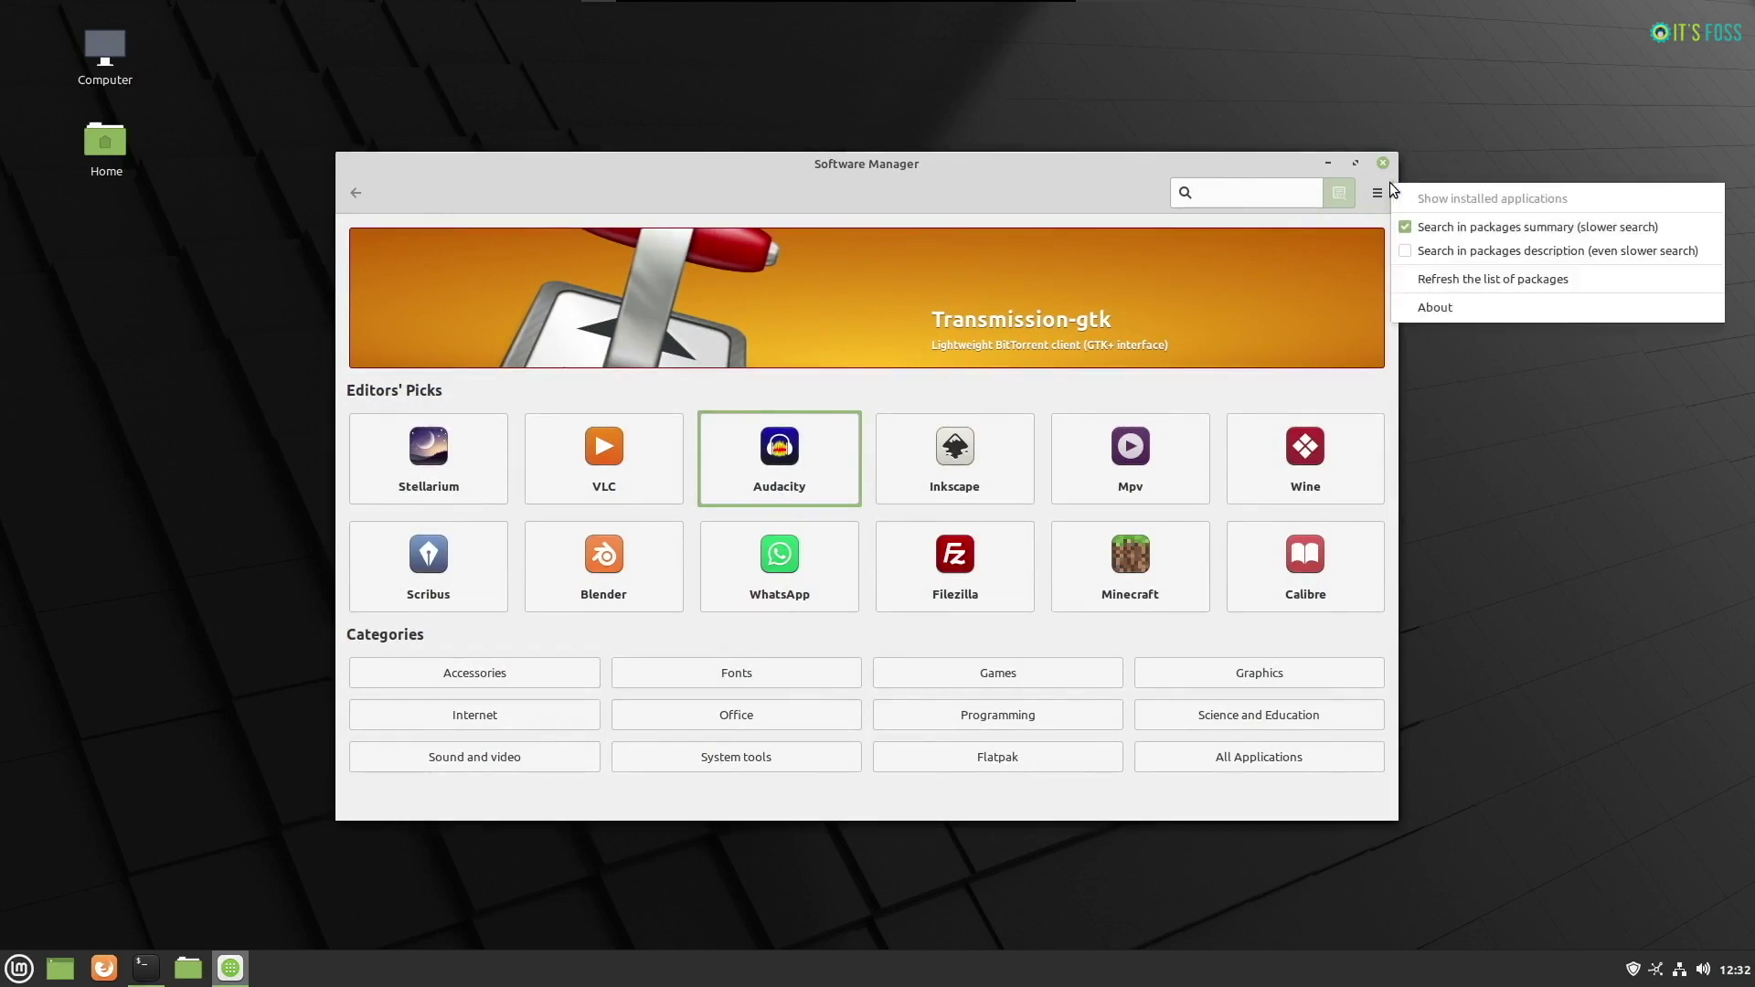
{"action": "left_click", "coordinate": [1461, 280]}
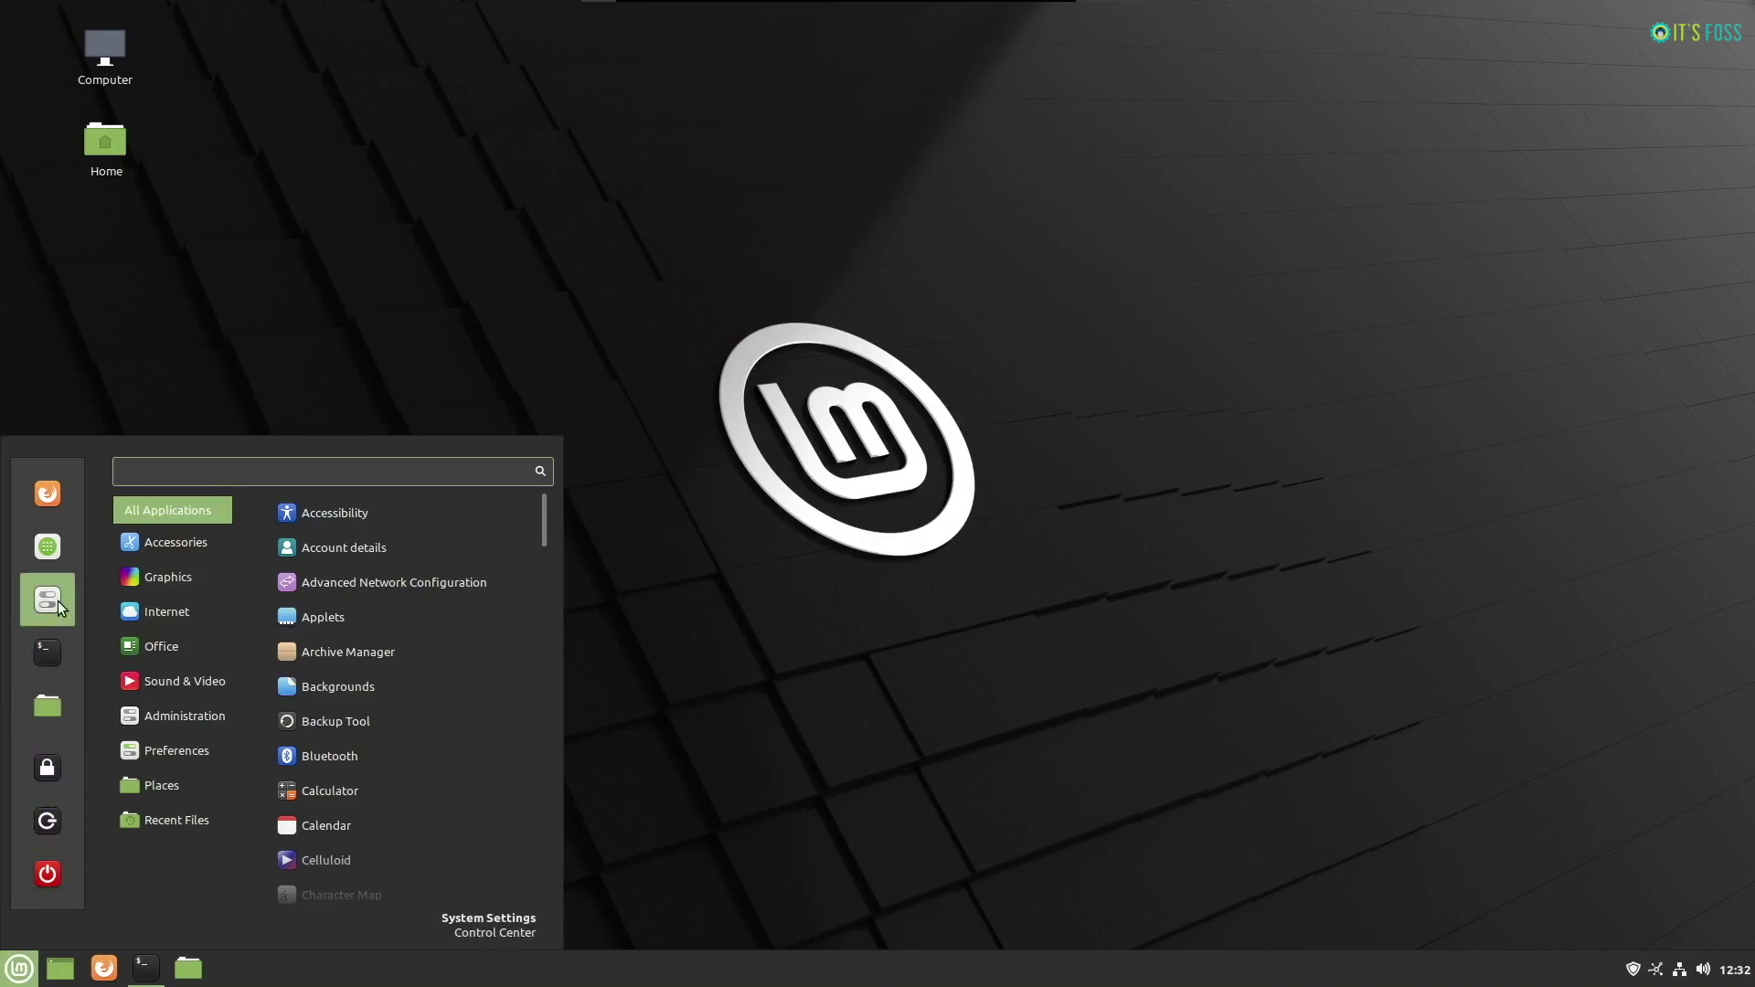
- In the System Settings themes, set icons and controls to Mint-Y-Dark-Blue and window borders to Mint-Y-Dark
{"action": "left_click", "coordinate": [48, 601]}
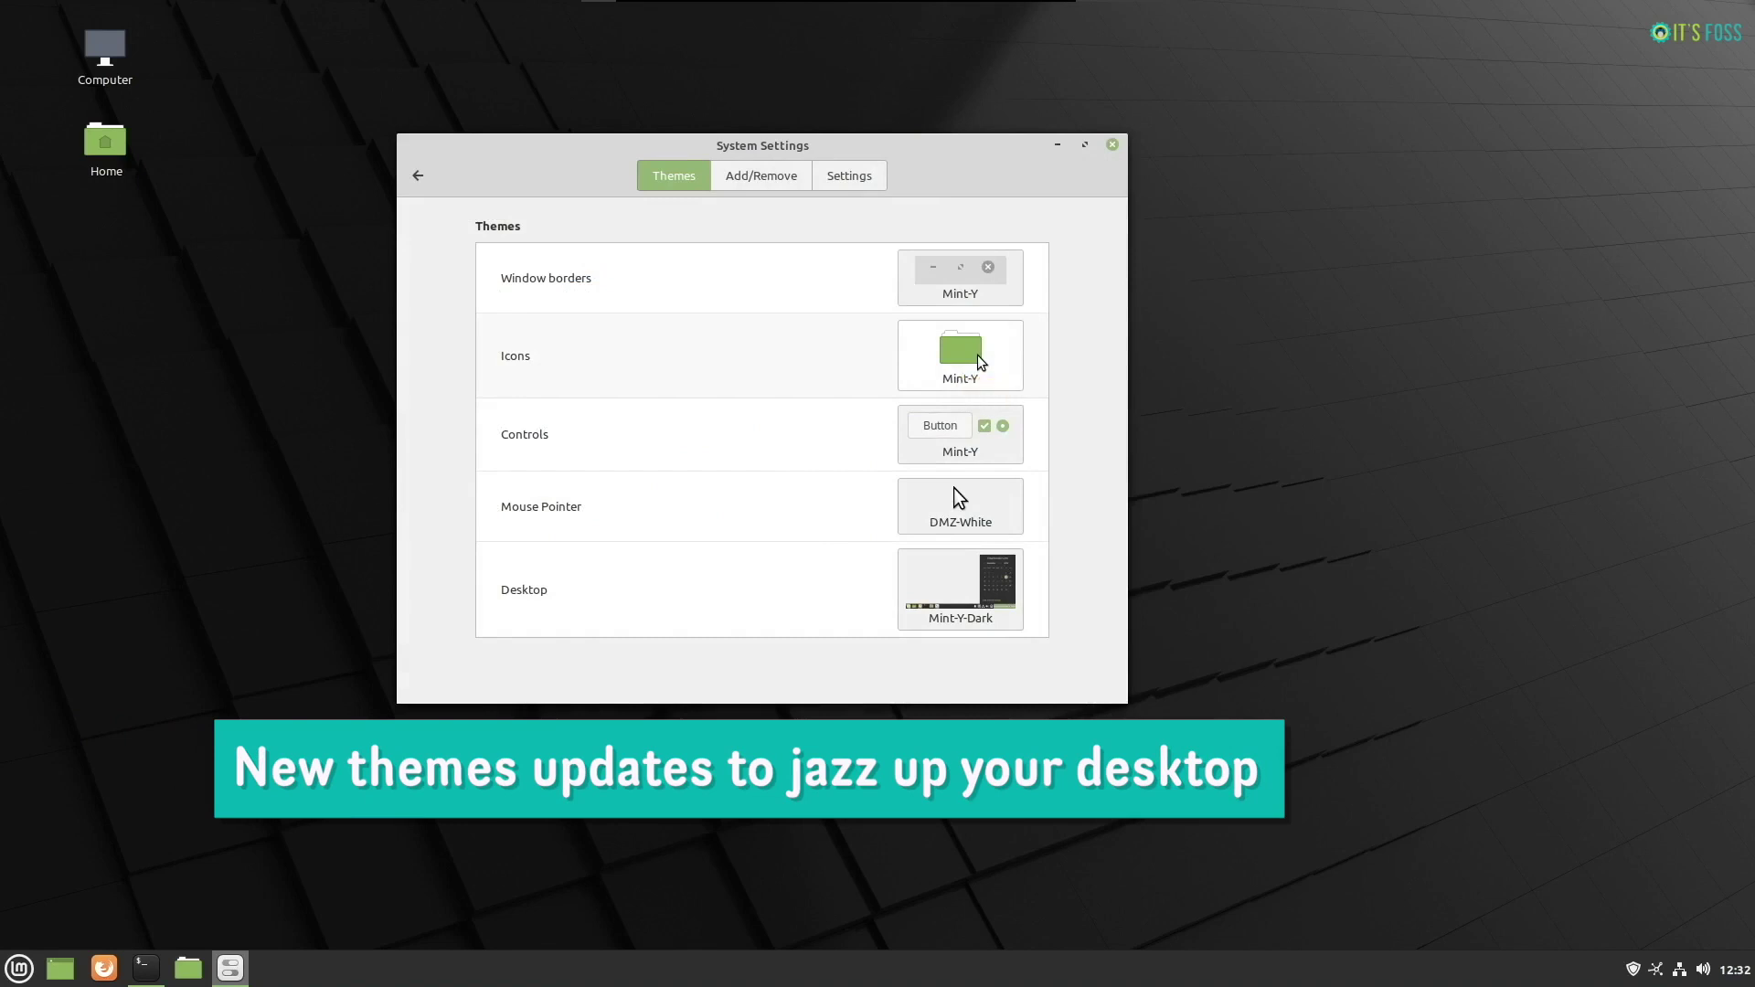
{"action": "left_click", "coordinate": [980, 361]}
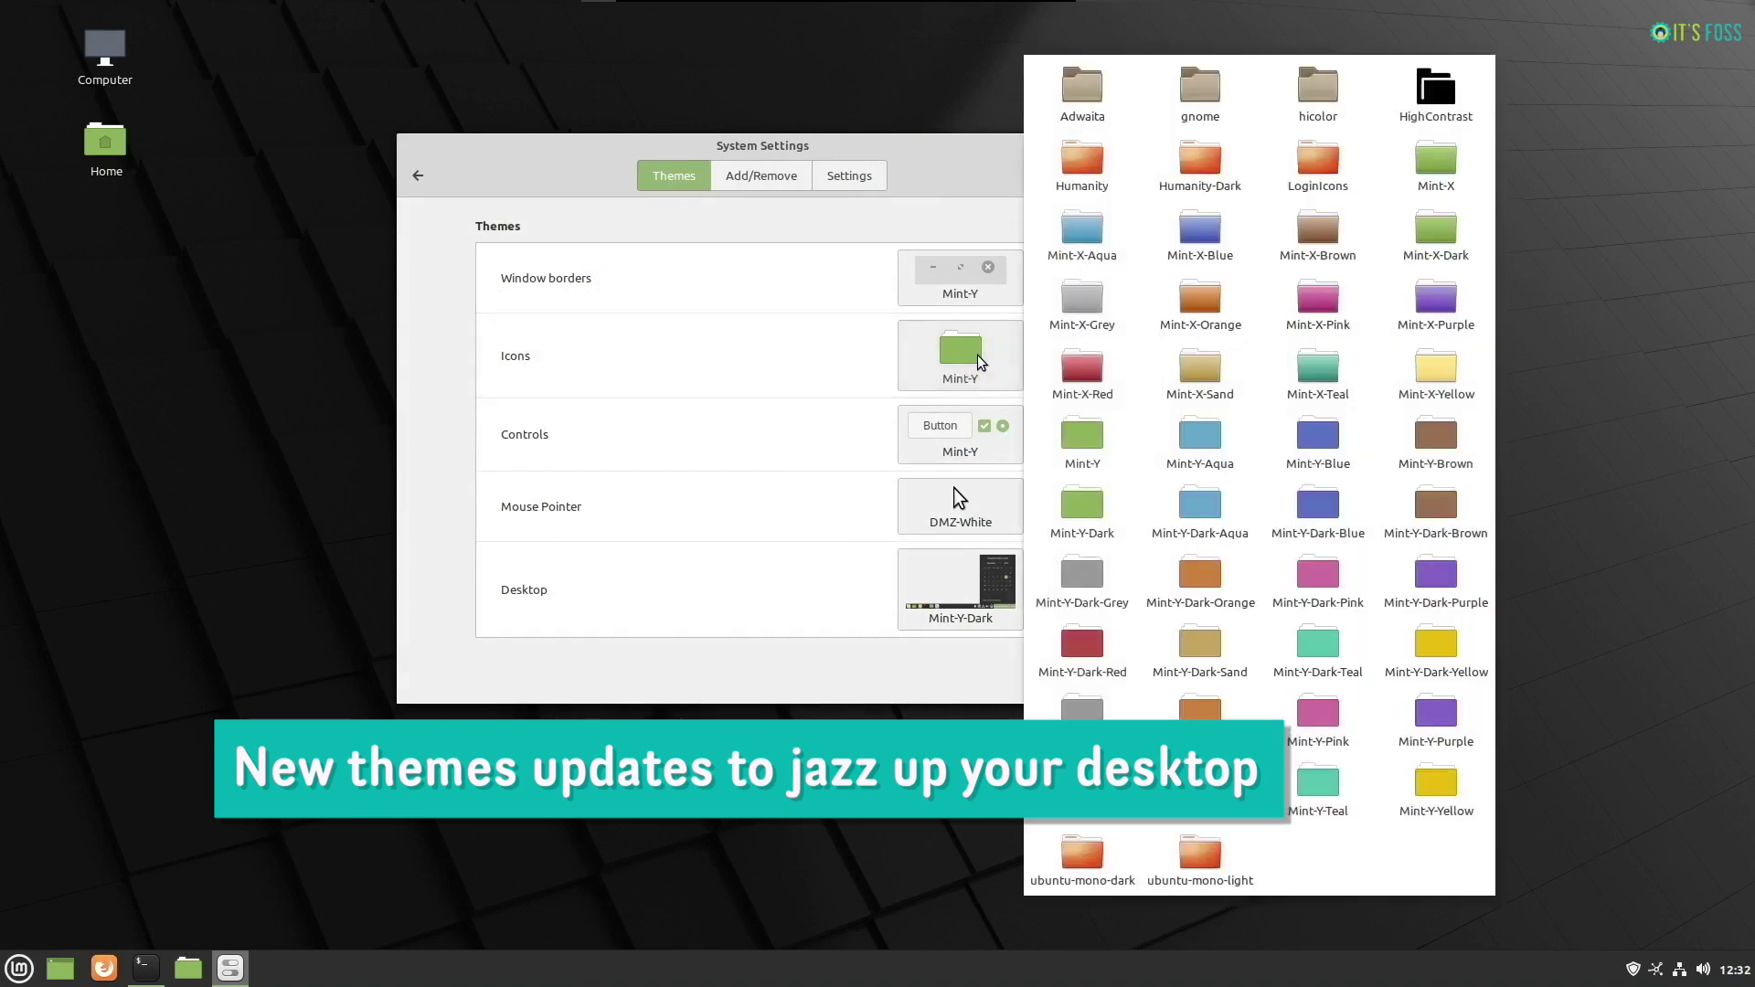
{"action": "left_click", "coordinate": [1340, 507]}
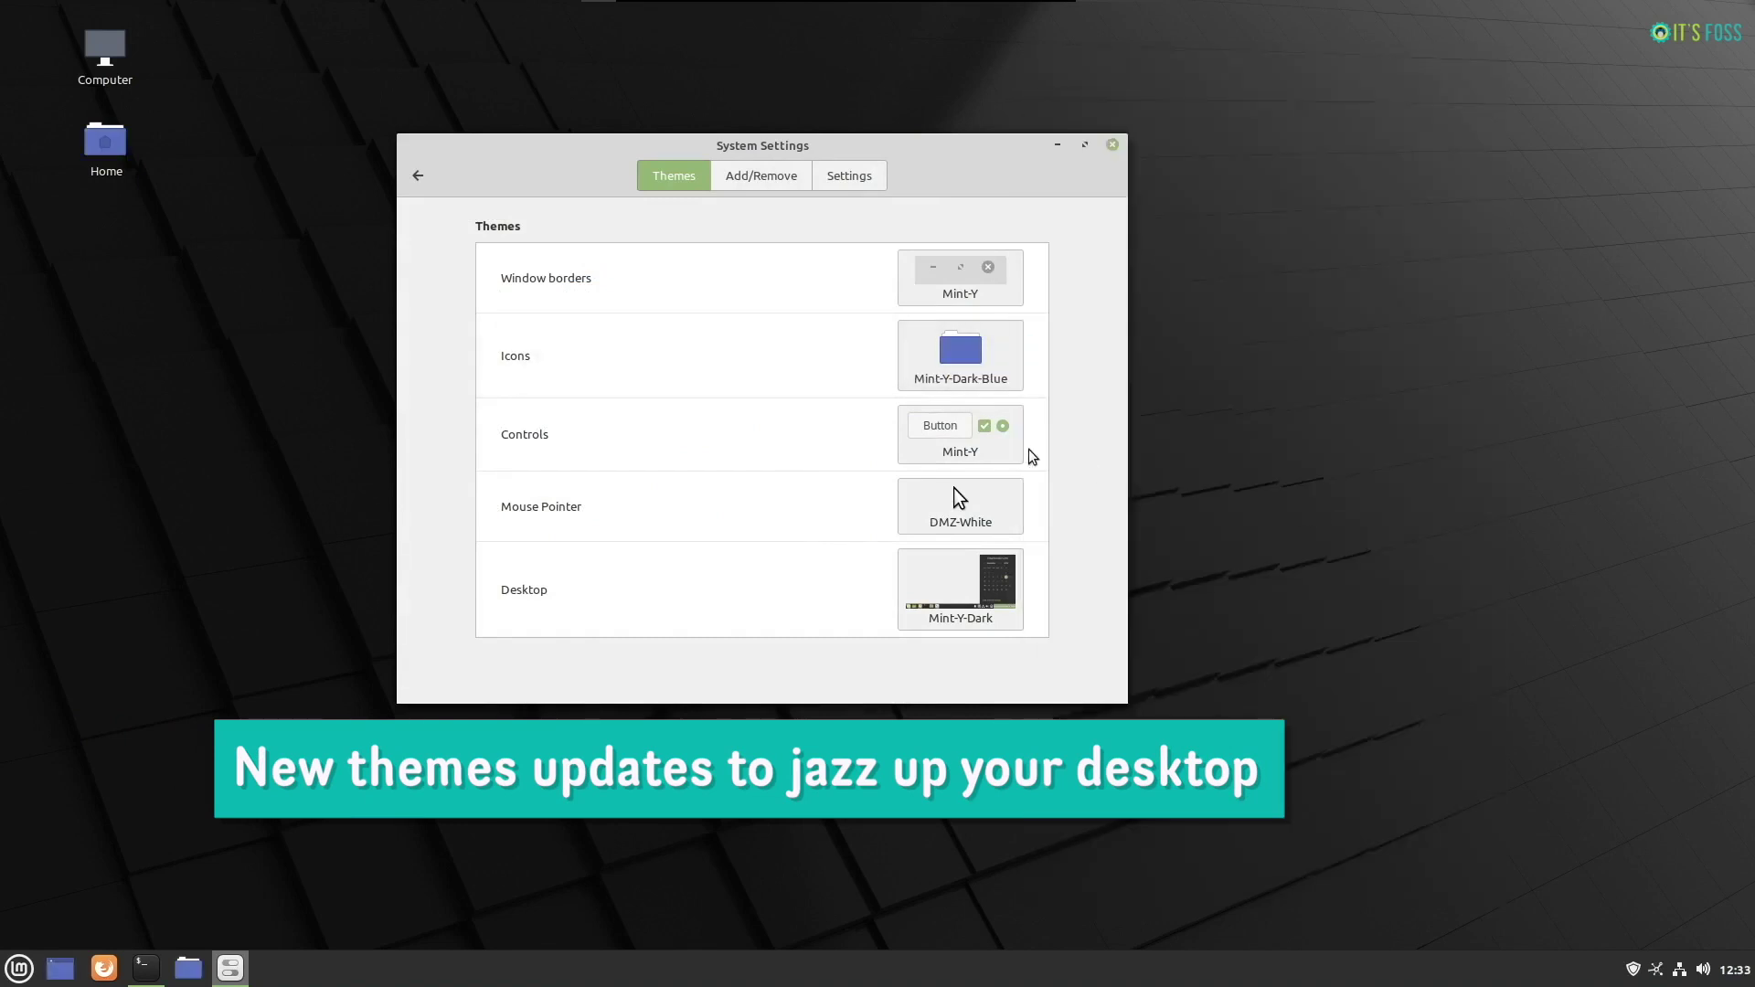
{"action": "left_click", "coordinate": [975, 445]}
{"action": "left_click", "coordinate": [1114, 441]}
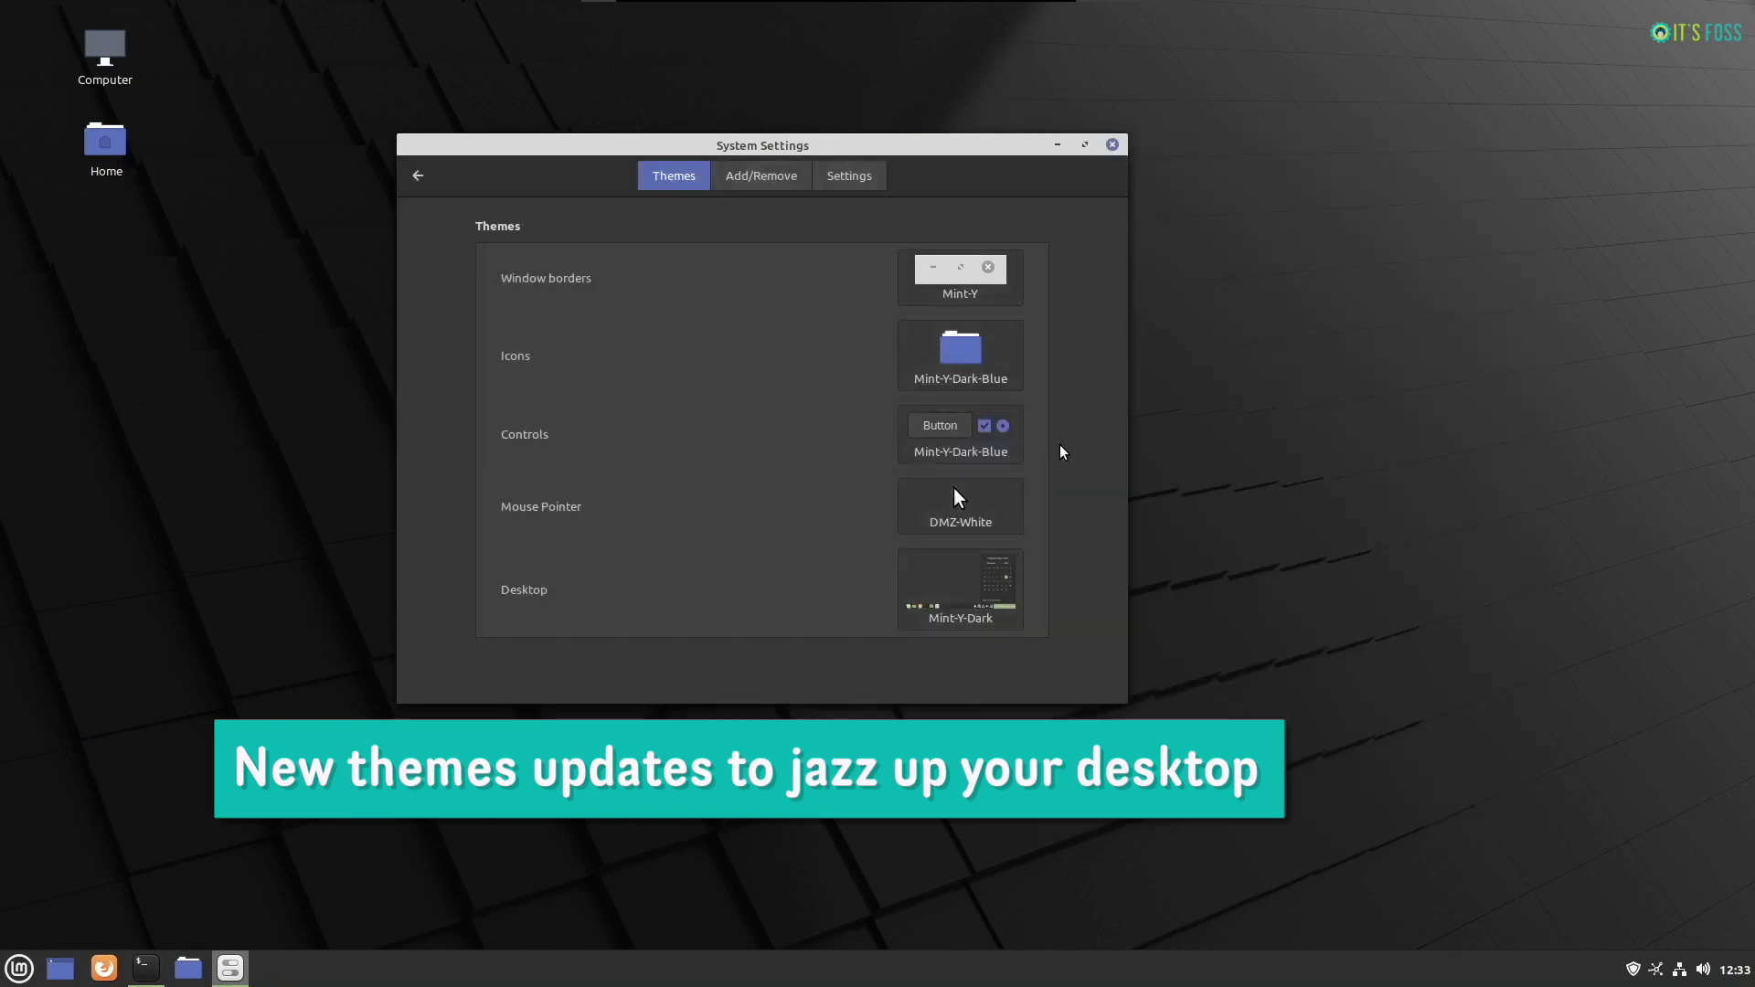
{"action": "left_click", "coordinate": [950, 272]}
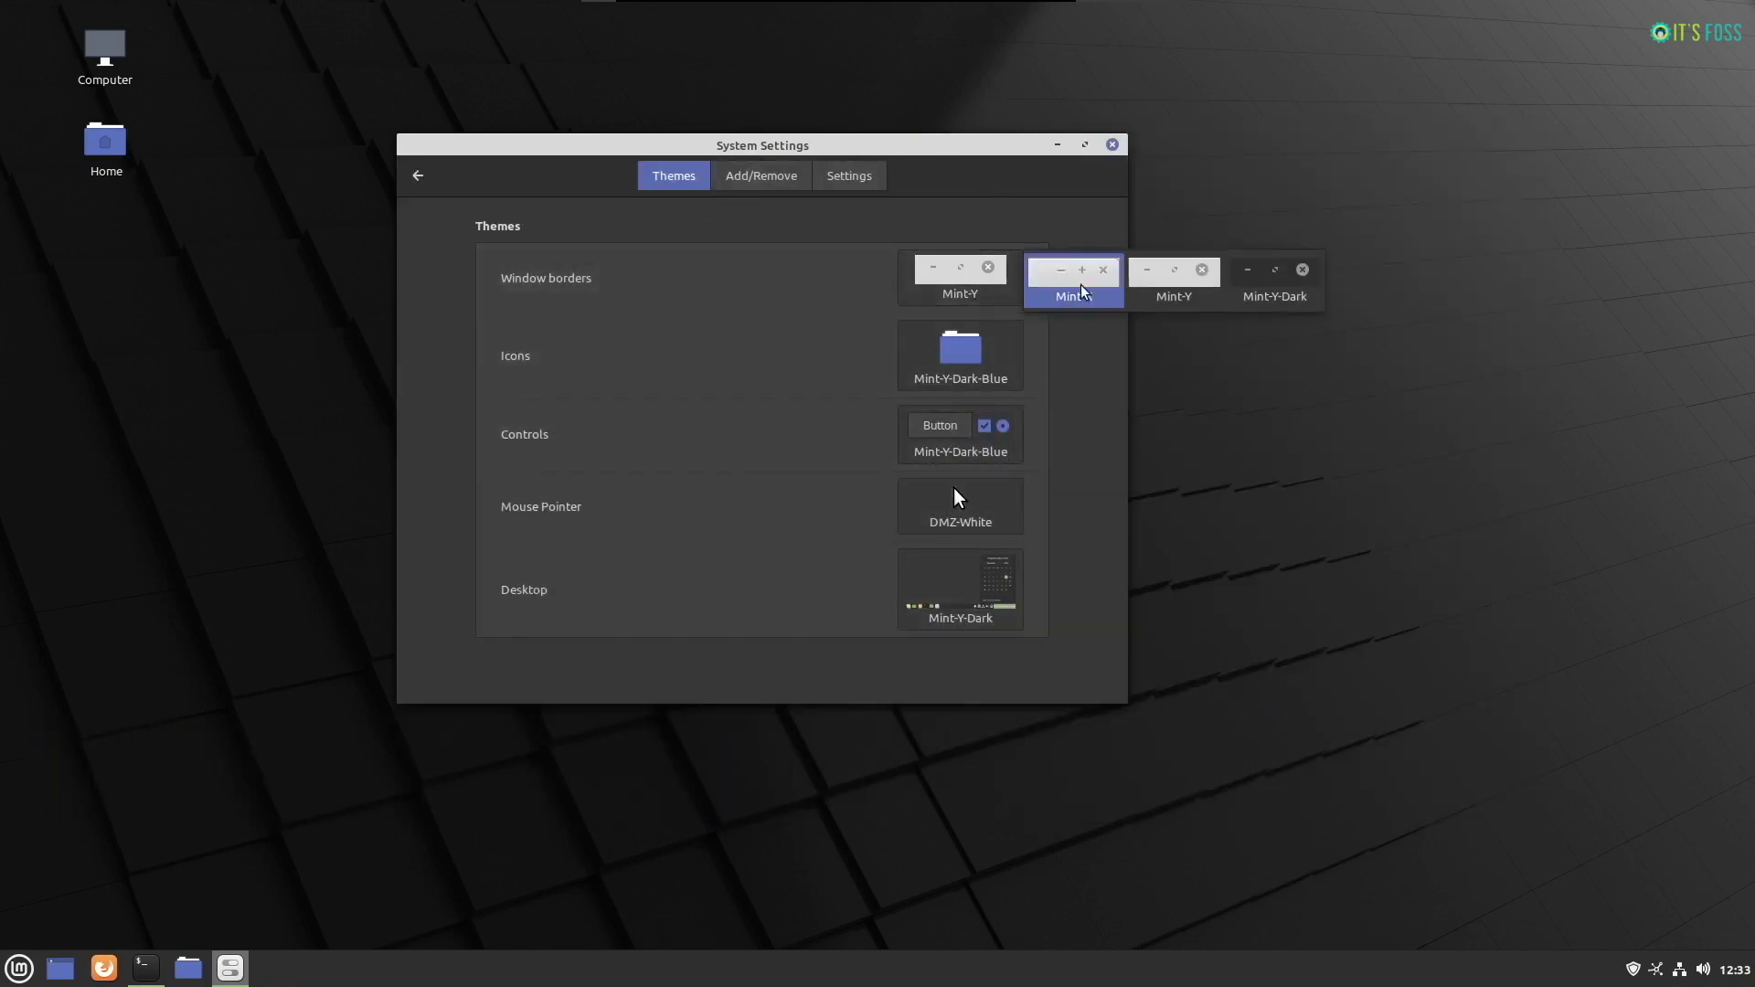
{"action": "left_click", "coordinate": [1298, 295]}
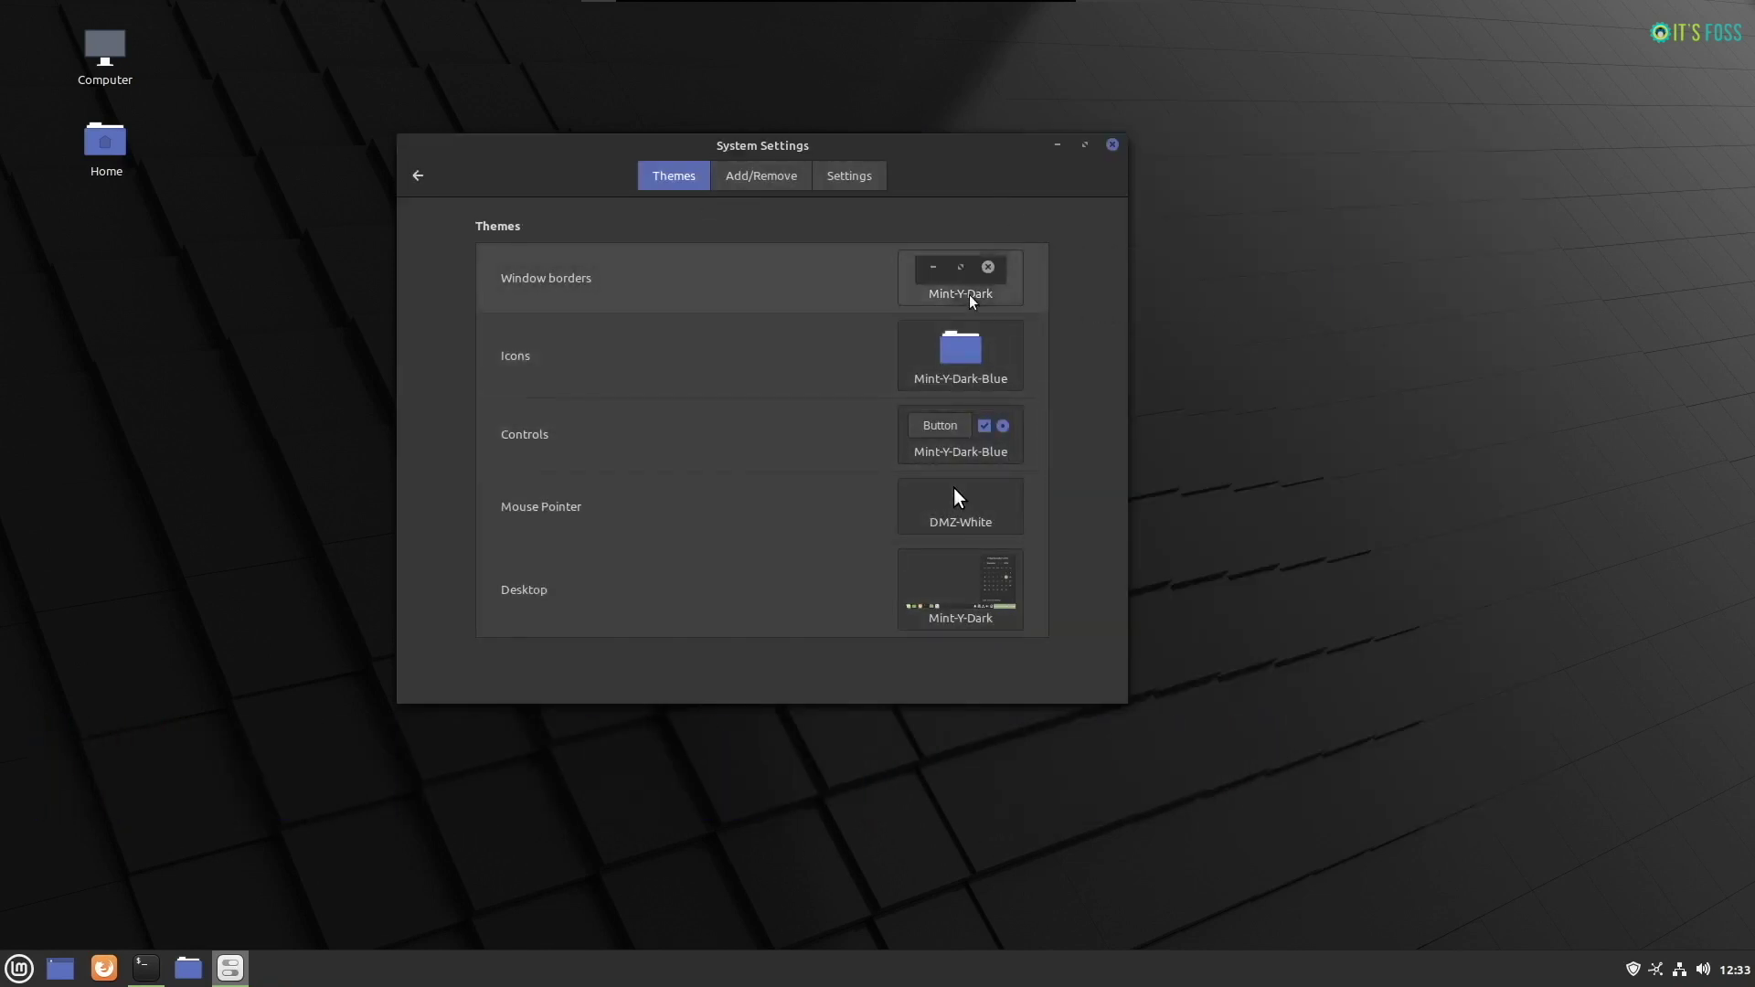
- Try the Mint-Y-Dark-Aqua desktop theme, preview it in the applications menu, and switch back to Mint-Y-Dark
{"action": "left_click", "coordinate": [958, 585]}
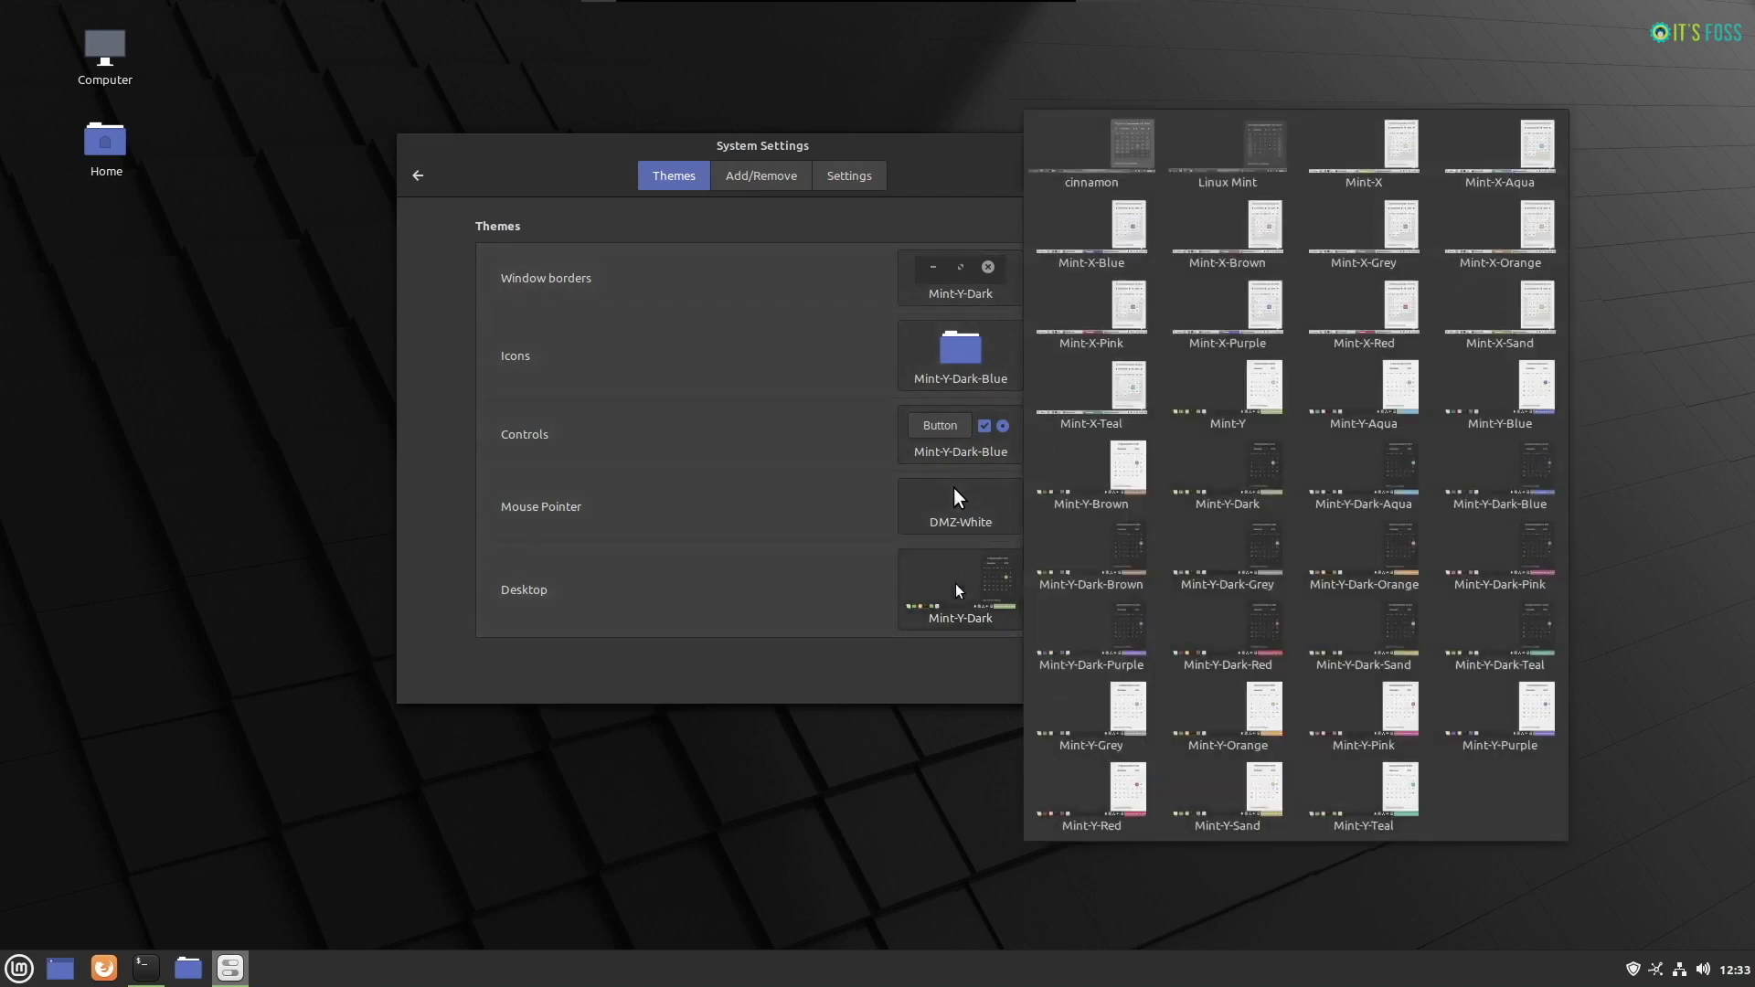
{"action": "left_click", "coordinate": [1396, 473]}
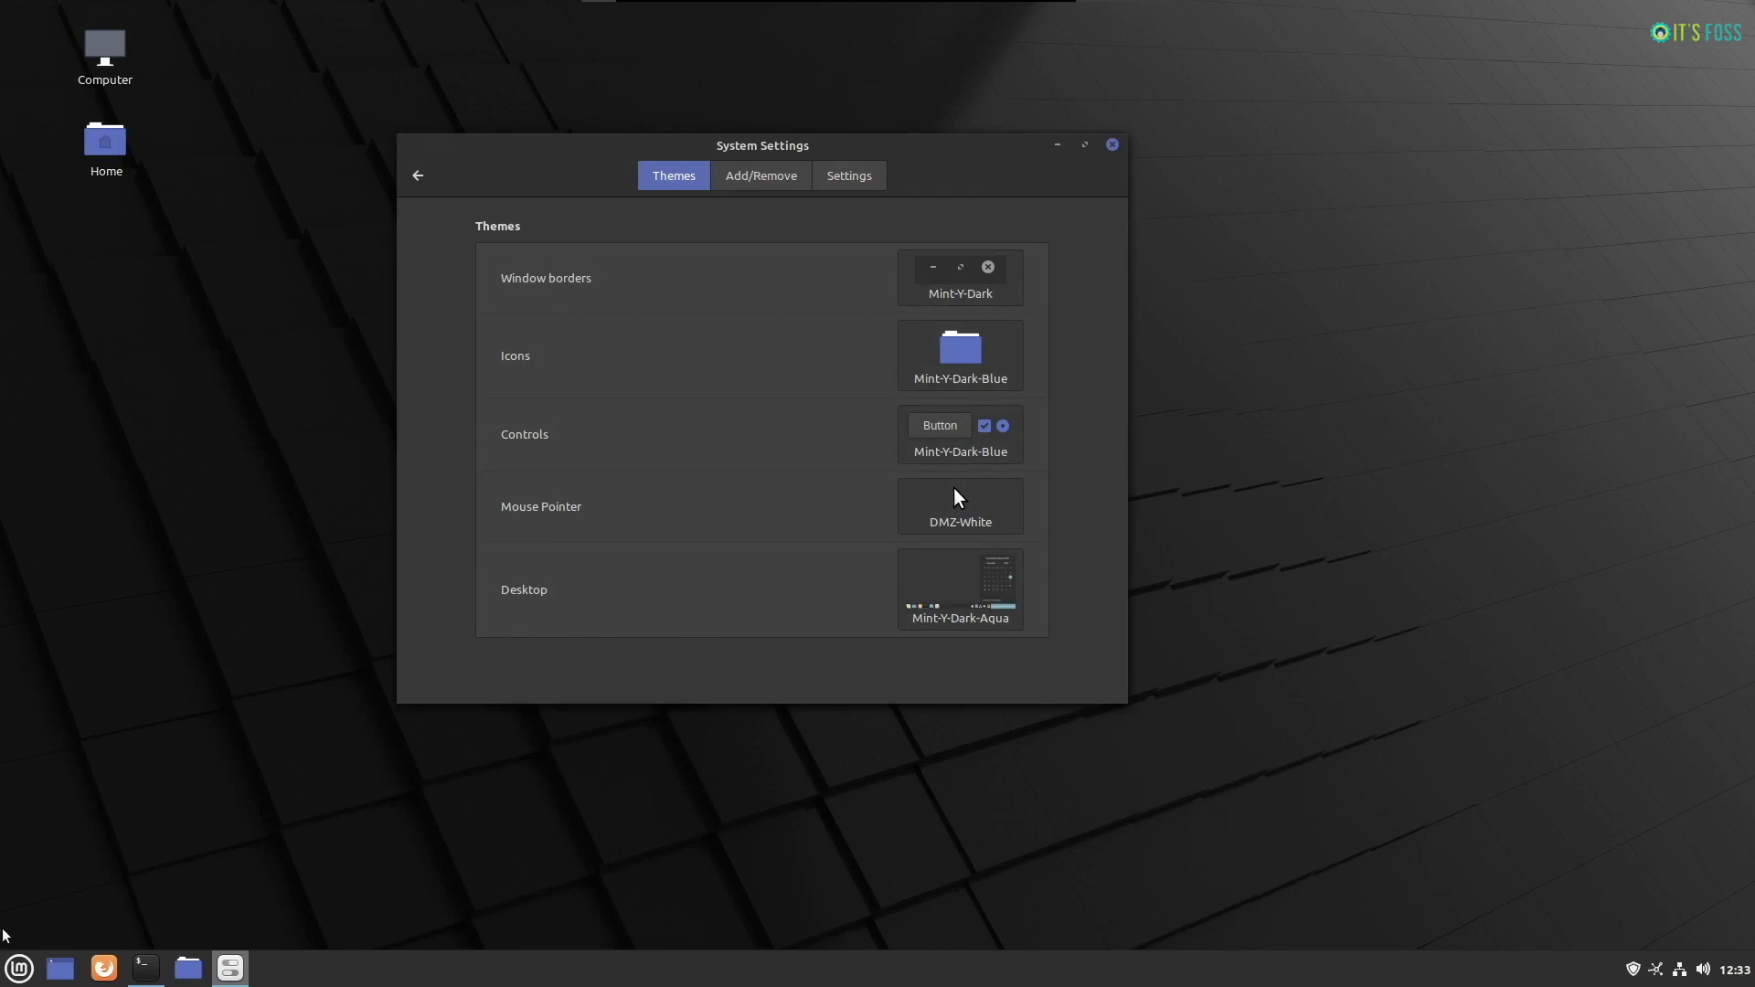
{"action": "left_click", "coordinate": [4, 975]}
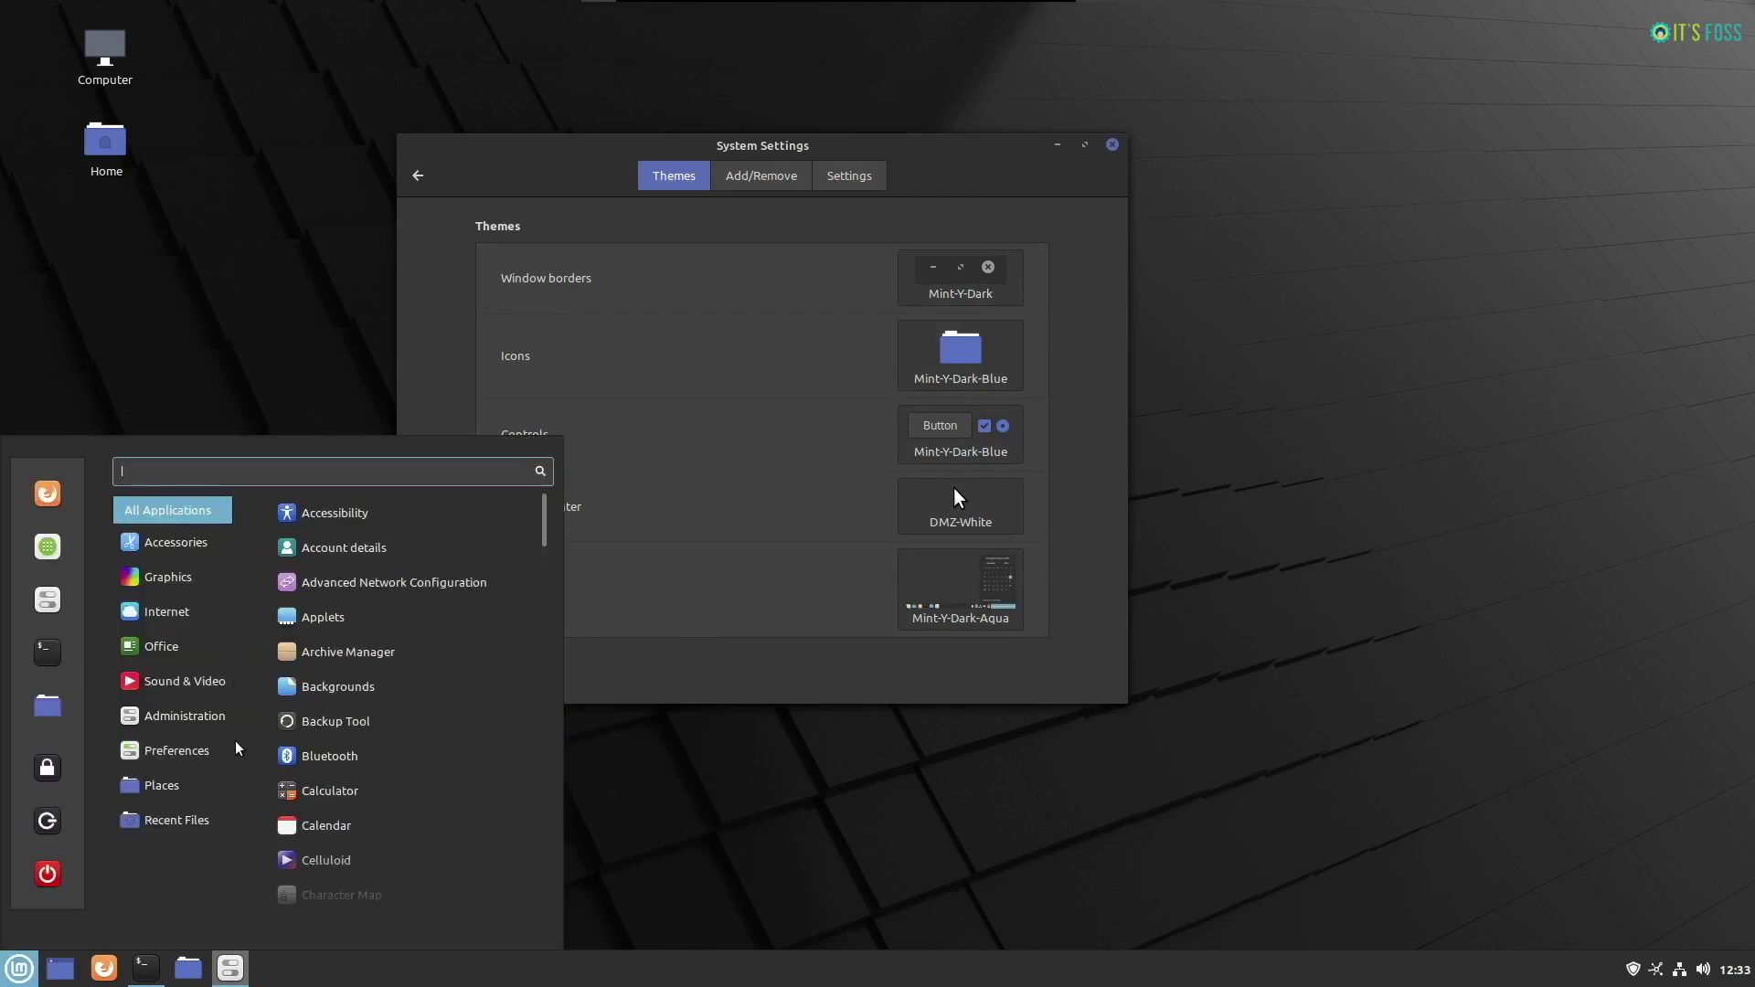
{"action": "left_click", "coordinate": [836, 671]}
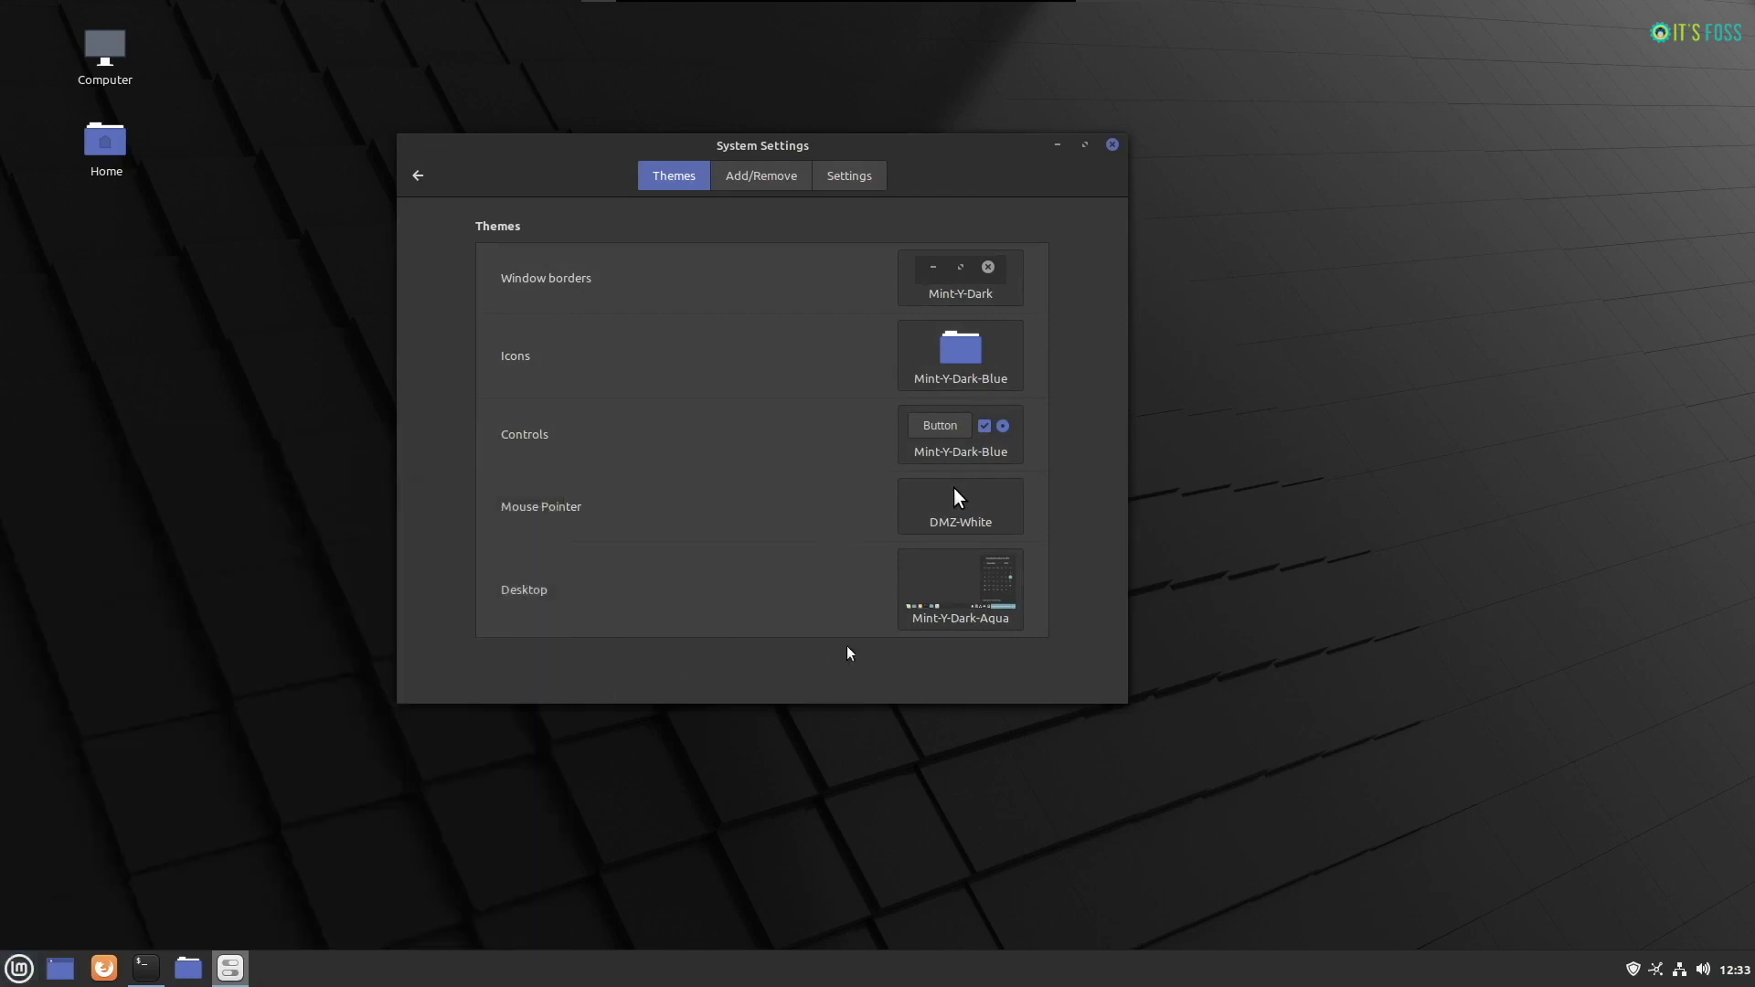
{"action": "left_click", "coordinate": [960, 601]}
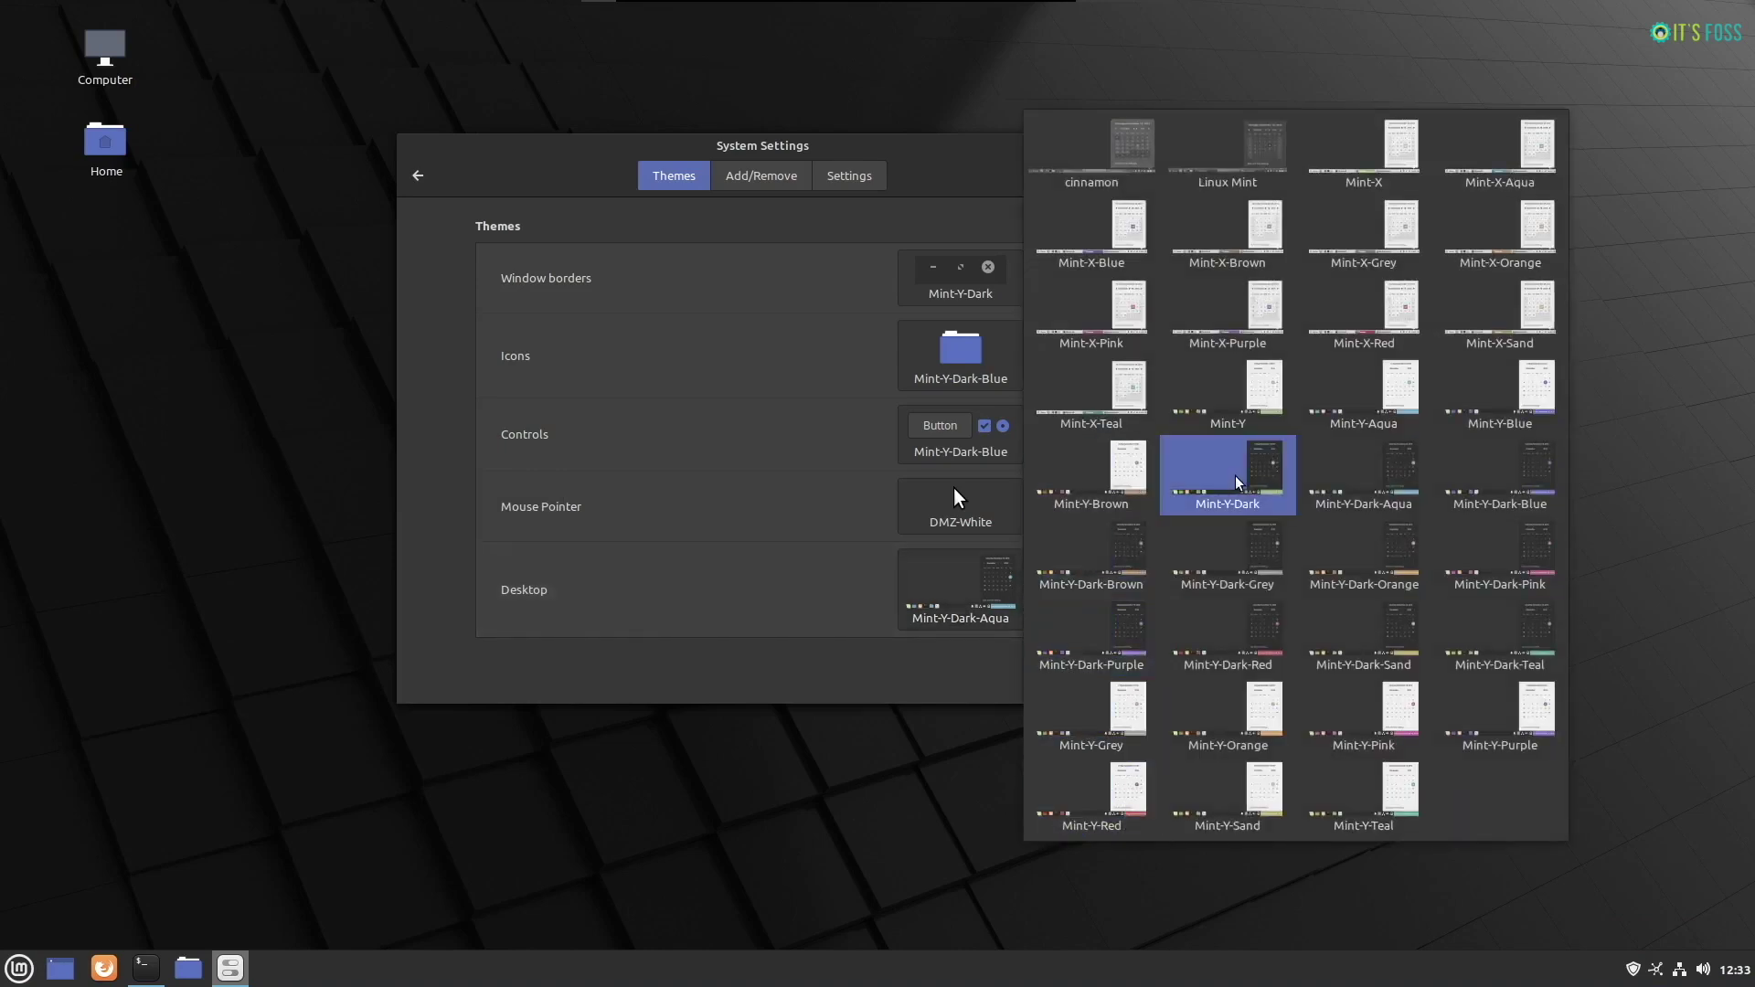
{"action": "left_click", "coordinate": [1221, 501]}
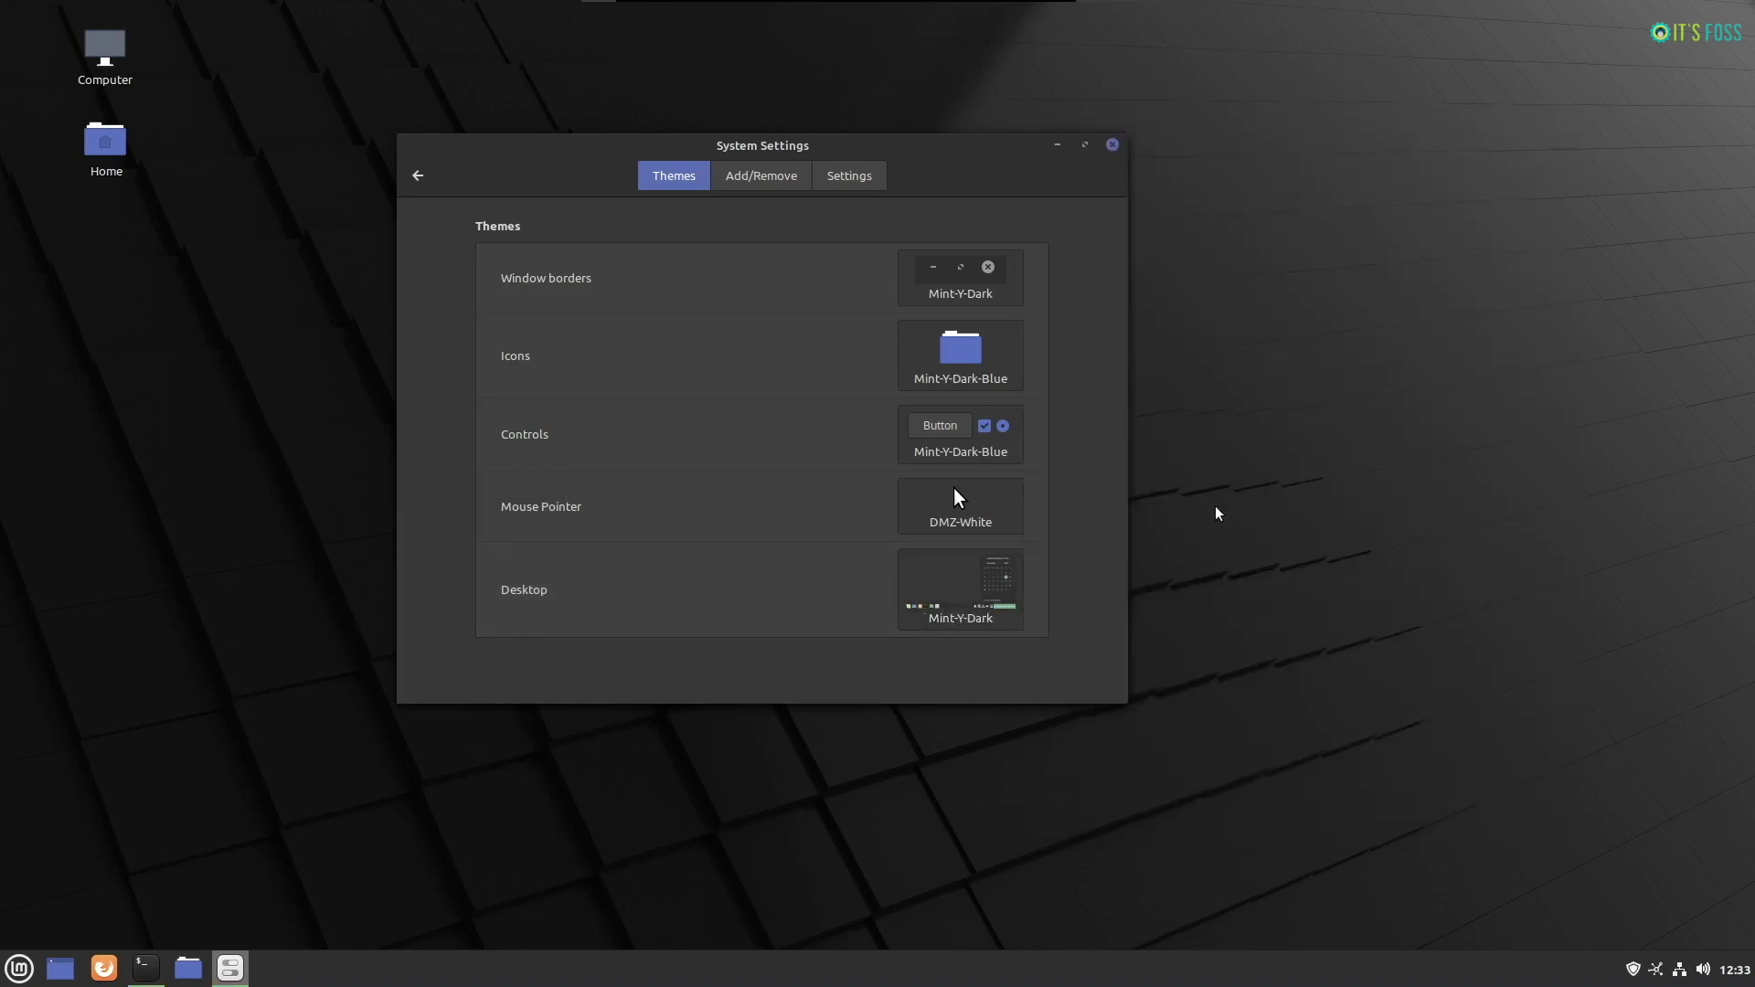
- Set the controls, icons and window borders themes all to Mint-Y
{"action": "left_click", "coordinate": [977, 446]}
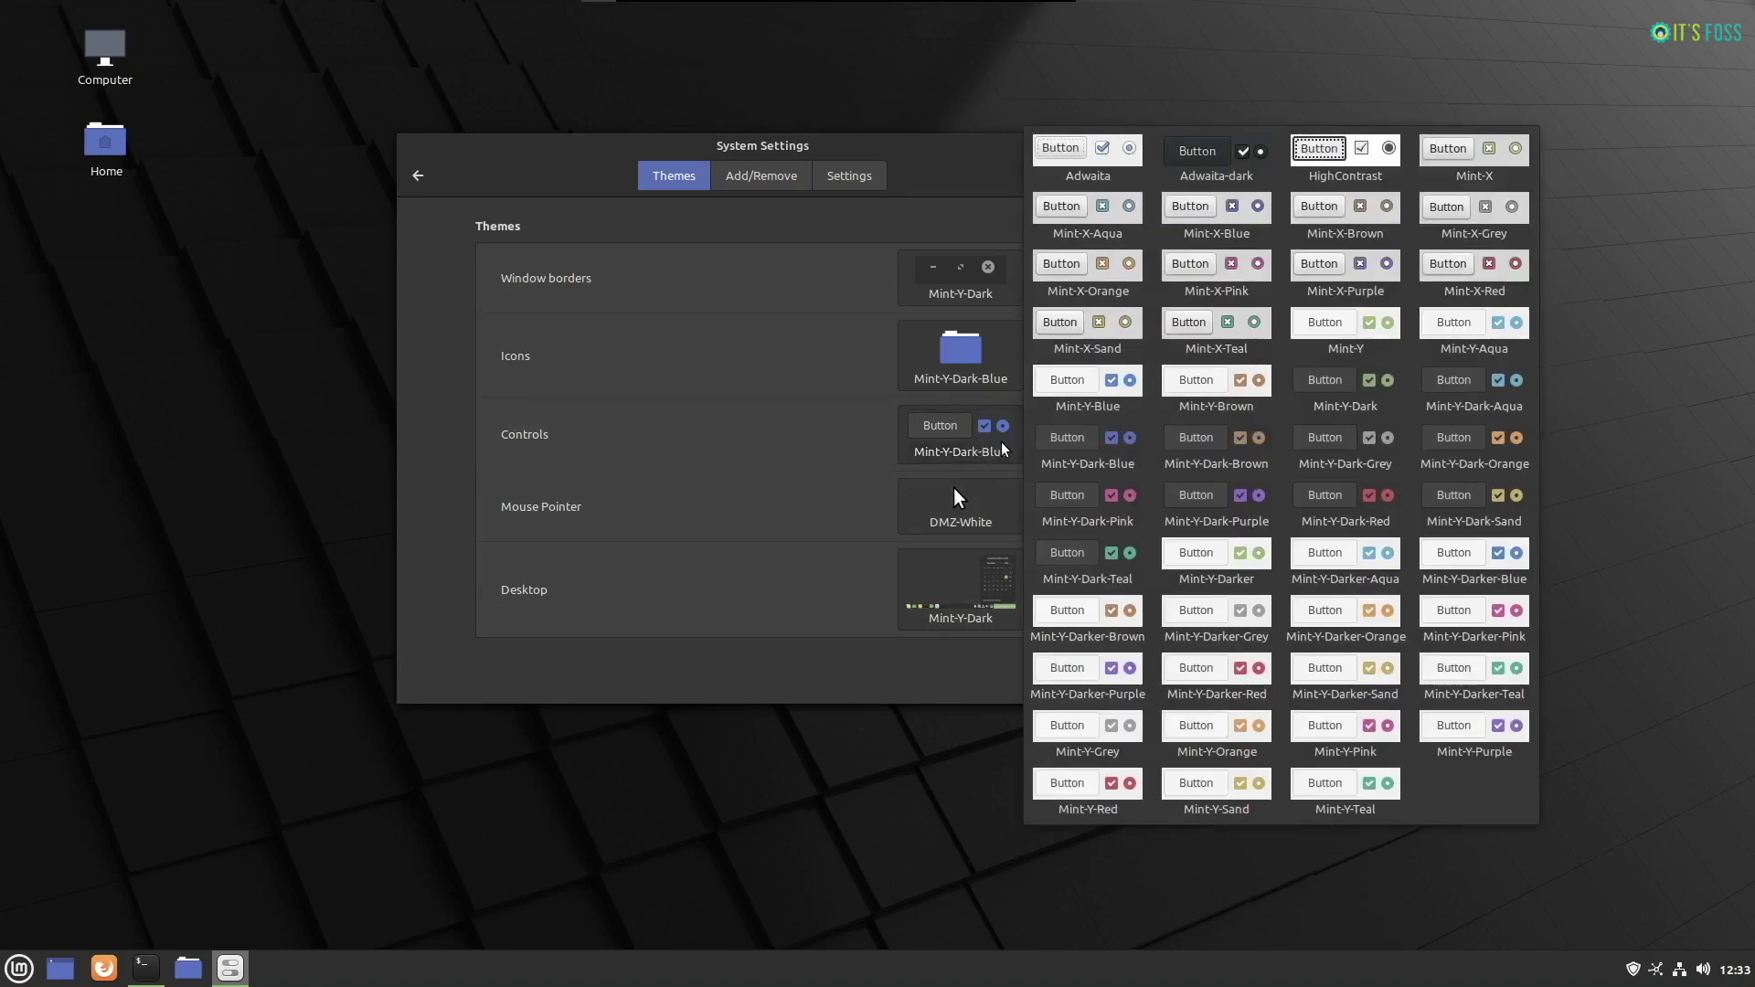
{"action": "left_click", "coordinate": [1359, 341]}
{"action": "left_click", "coordinate": [985, 359]}
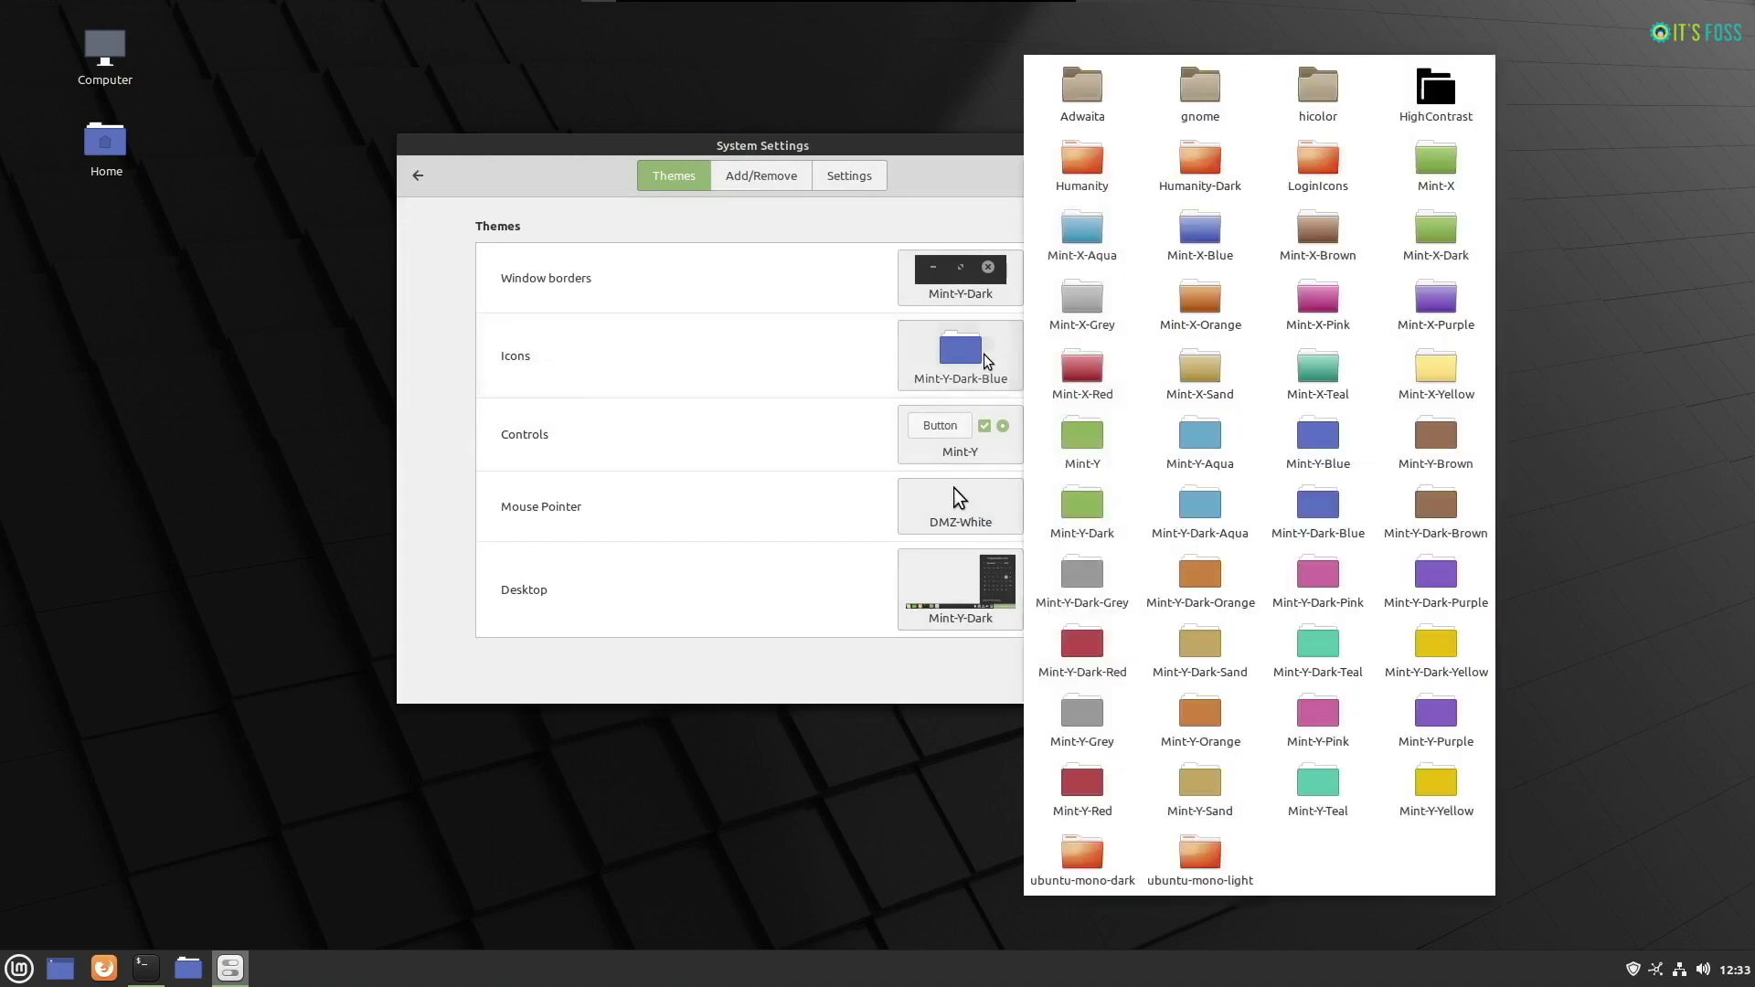
{"action": "left_click", "coordinate": [1109, 442]}
{"action": "left_click", "coordinate": [995, 289]}
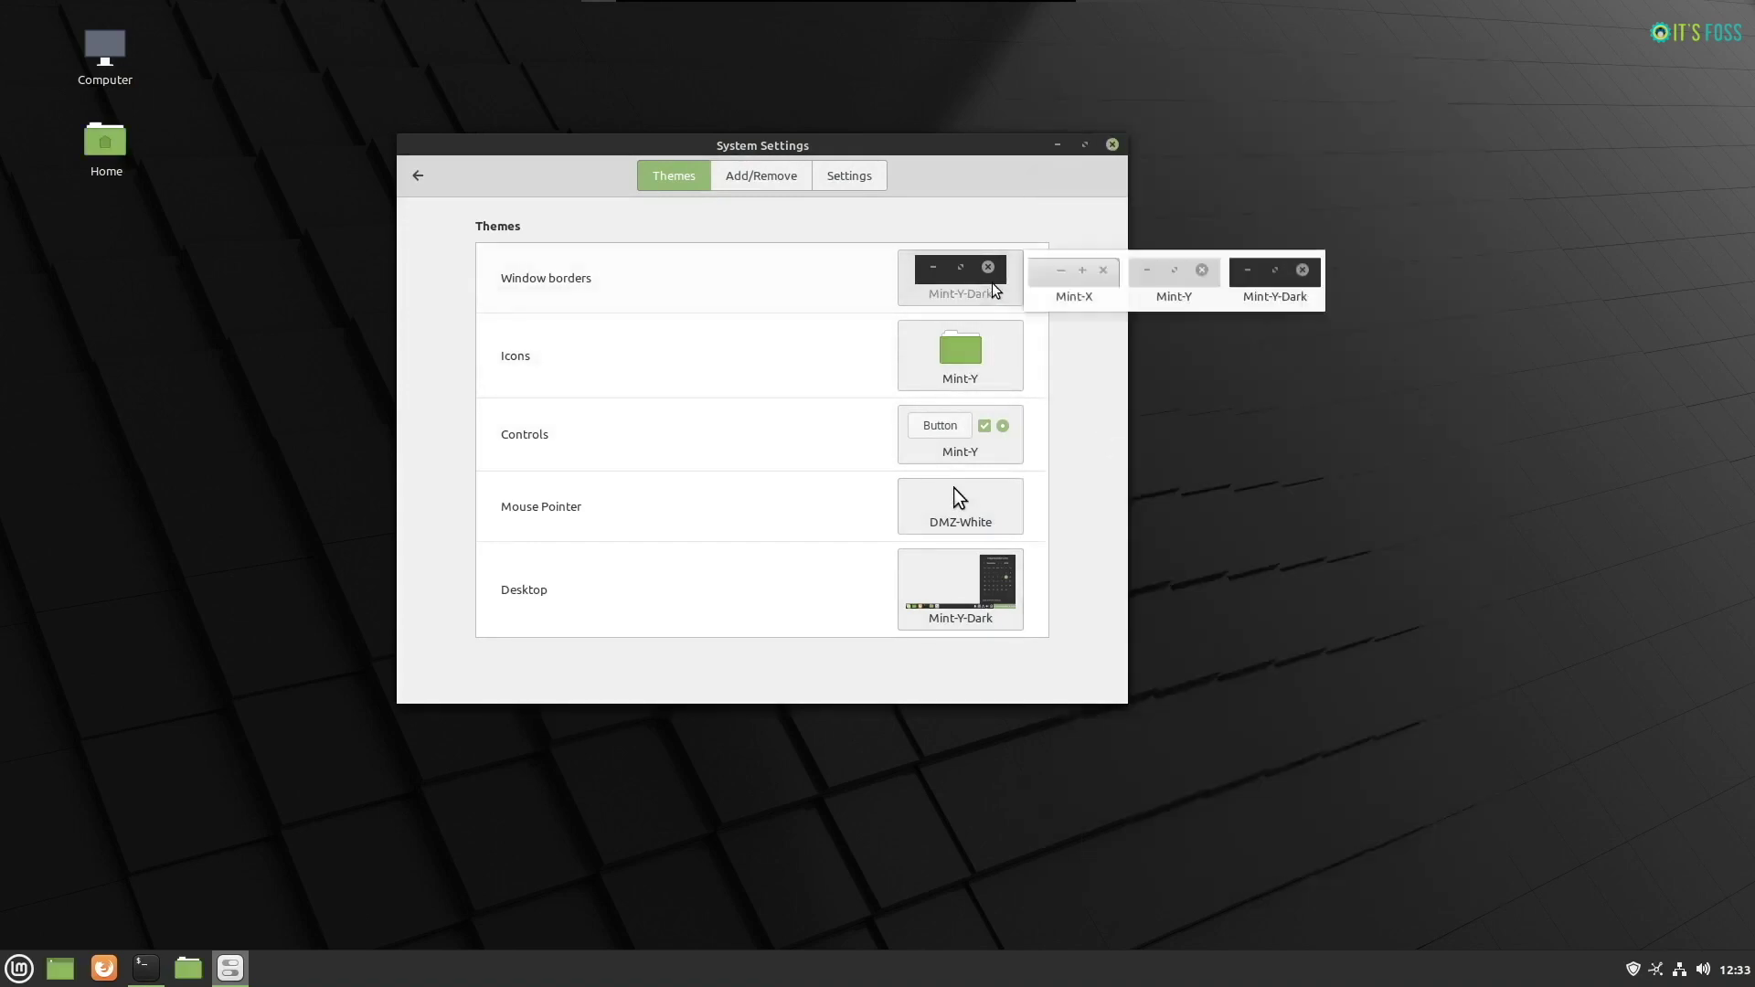
{"action": "left_click", "coordinate": [1179, 285]}
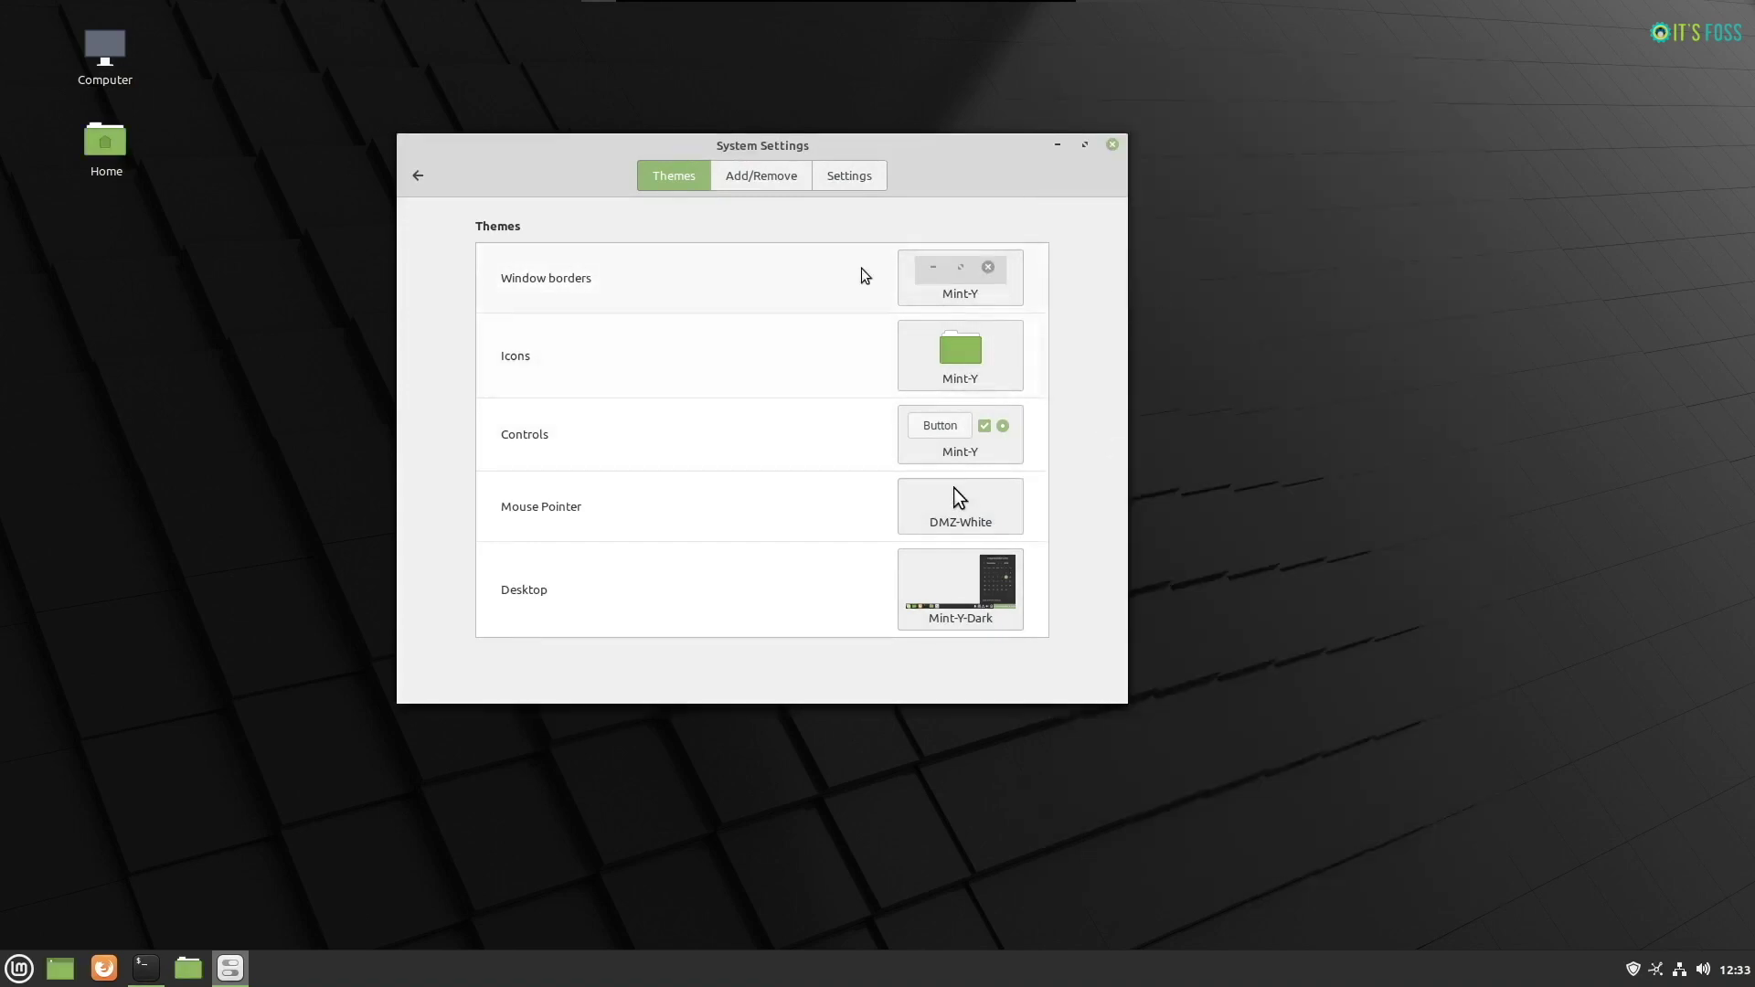
- Look through the Add/Remove and Settings pages of the themes, then return to the System Settings overview
{"action": "left_click", "coordinate": [779, 181]}
{"action": "left_click", "coordinate": [835, 177]}
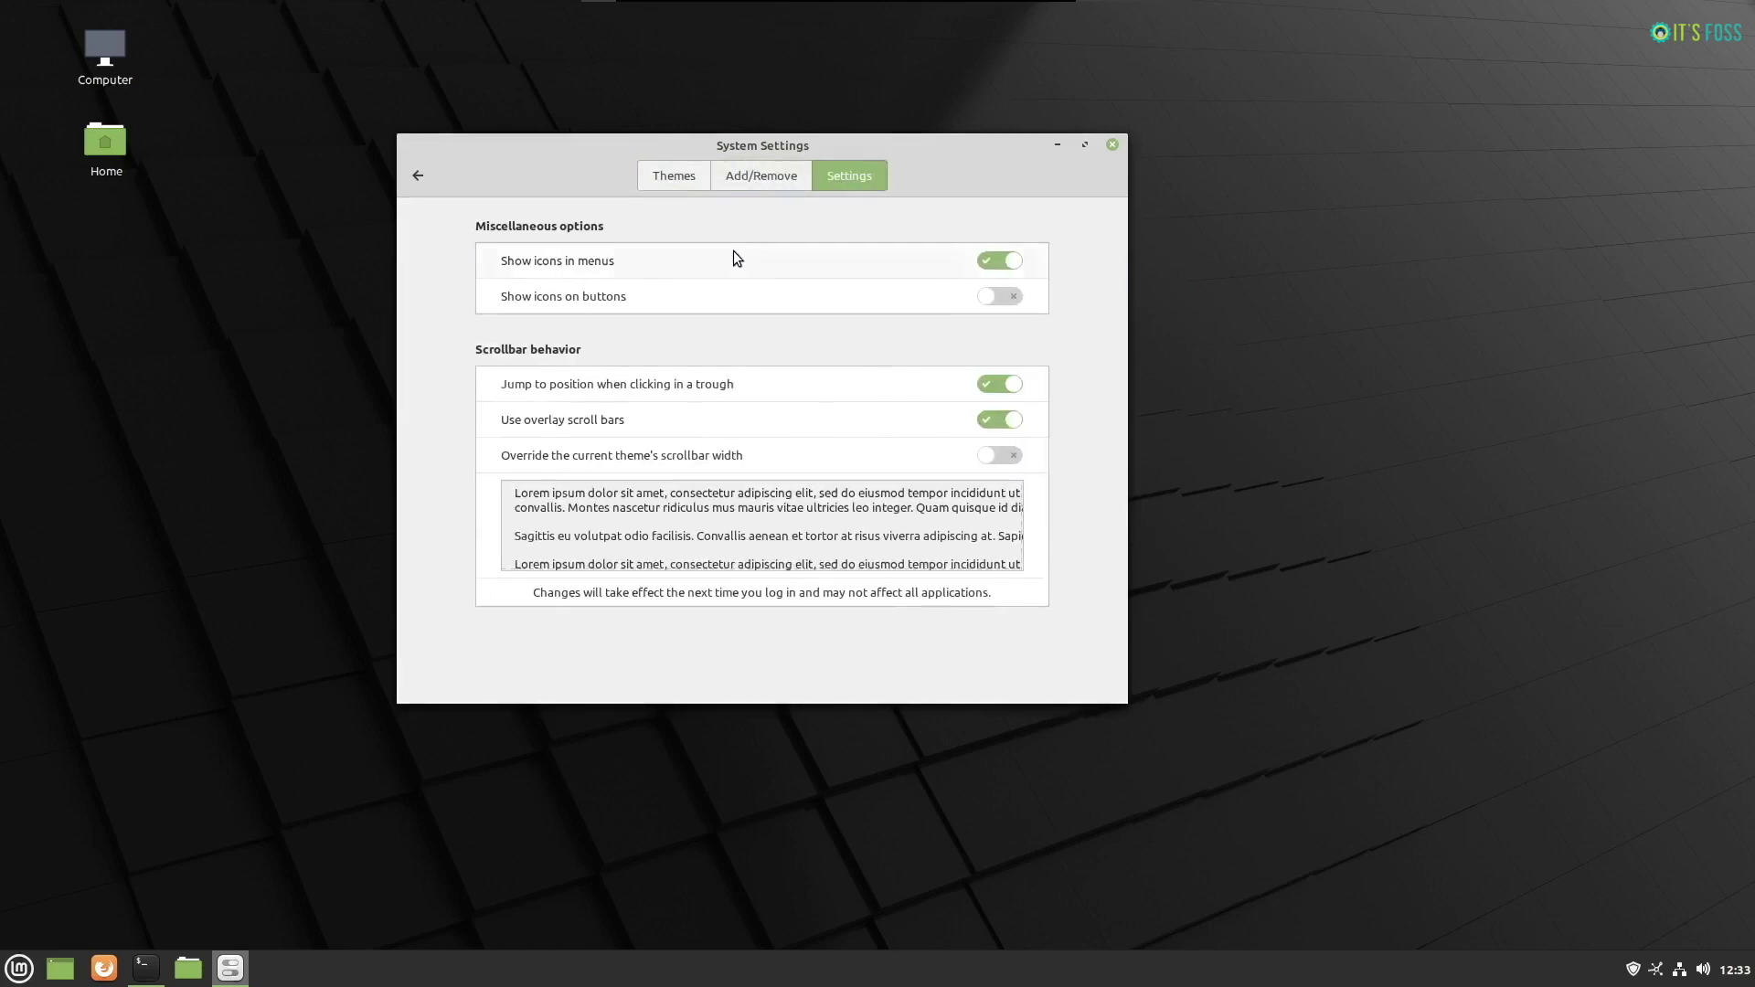
{"action": "left_click", "coordinate": [421, 173]}
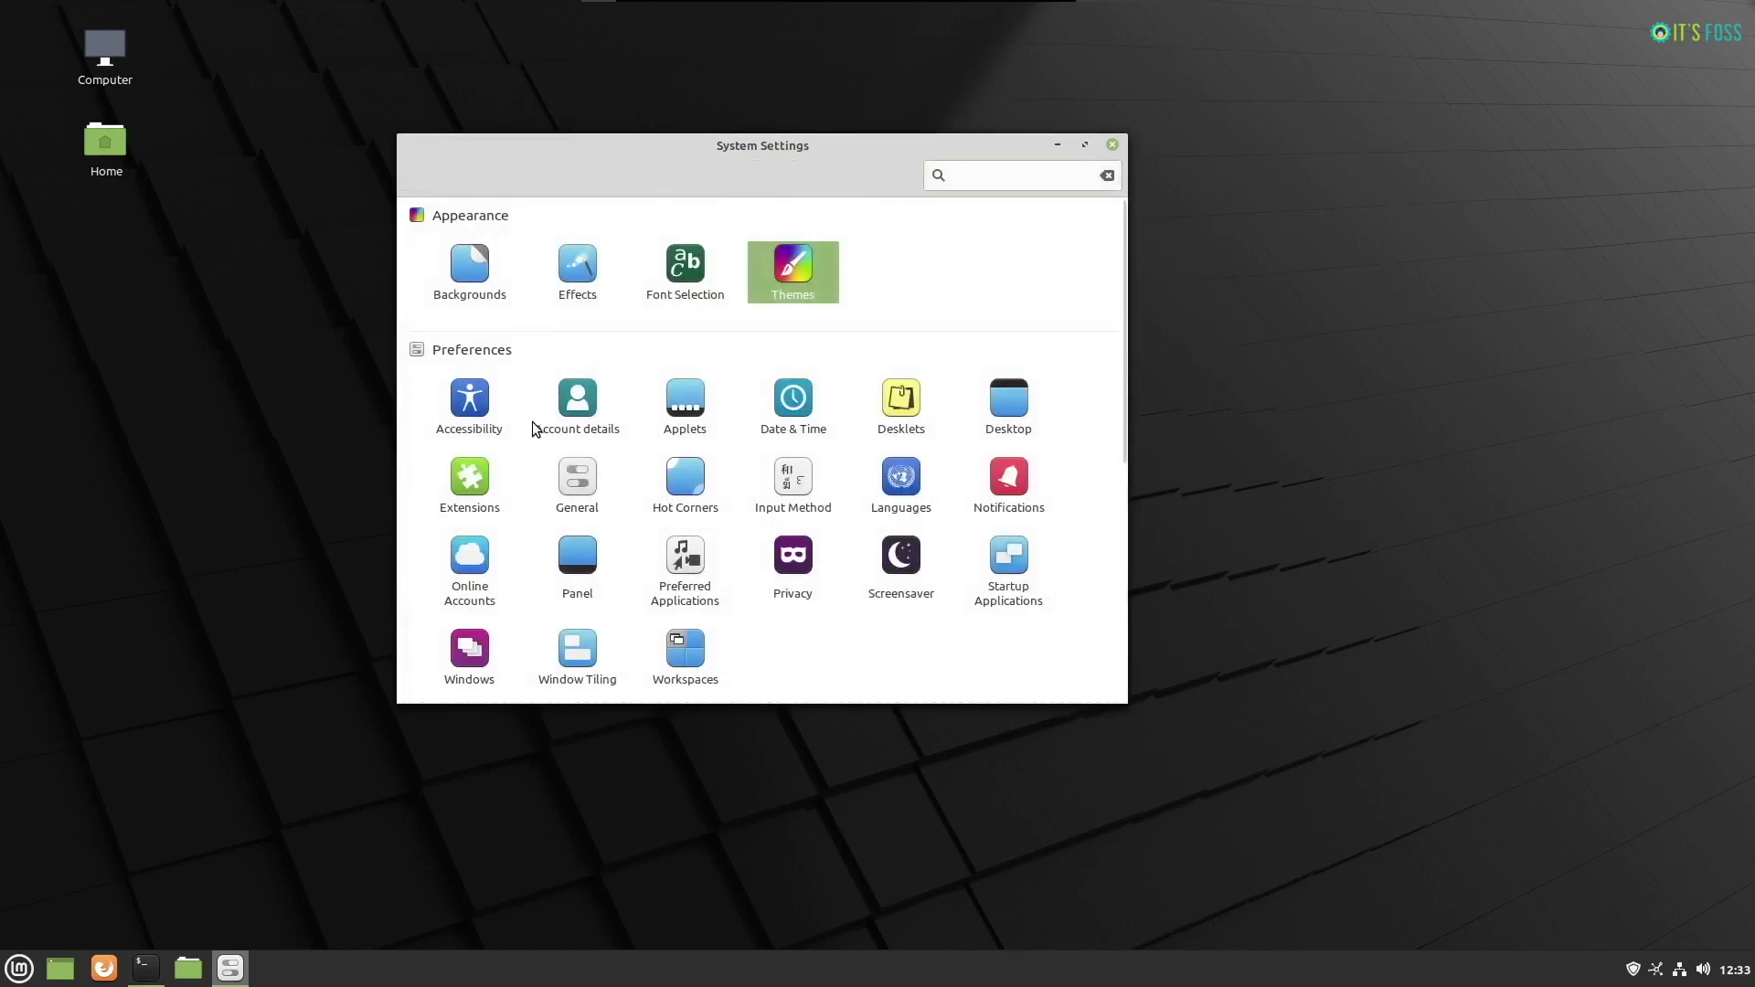
- Review the installed applets and the applet download page, then return to the System Settings overview
{"action": "left_click", "coordinate": [704, 413]}
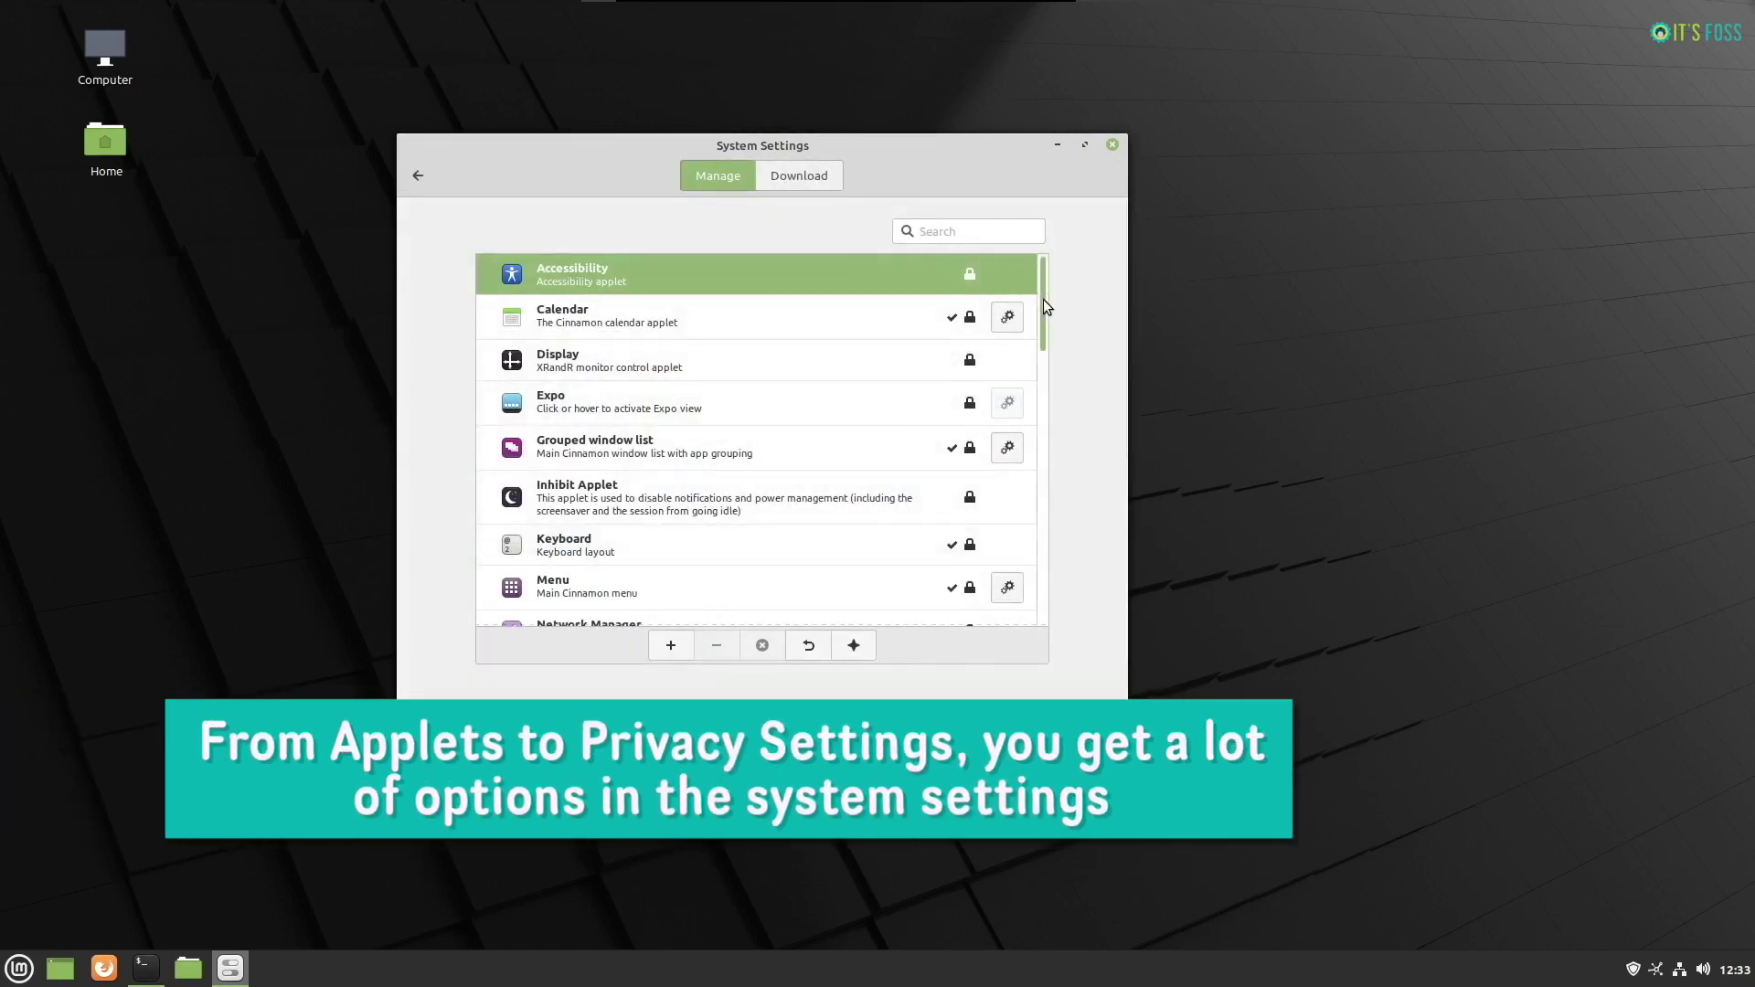
{"action": "mouse_move", "coordinate": [1044, 298]}
{"action": "left_mouse_down"}
{"action": "mouse_move", "coordinate": [1058, 588]}
{"action": "mouse_move", "coordinate": [1039, 276]}
{"action": "left_mouse_up"}
{"action": "left_click", "coordinate": [791, 179]}
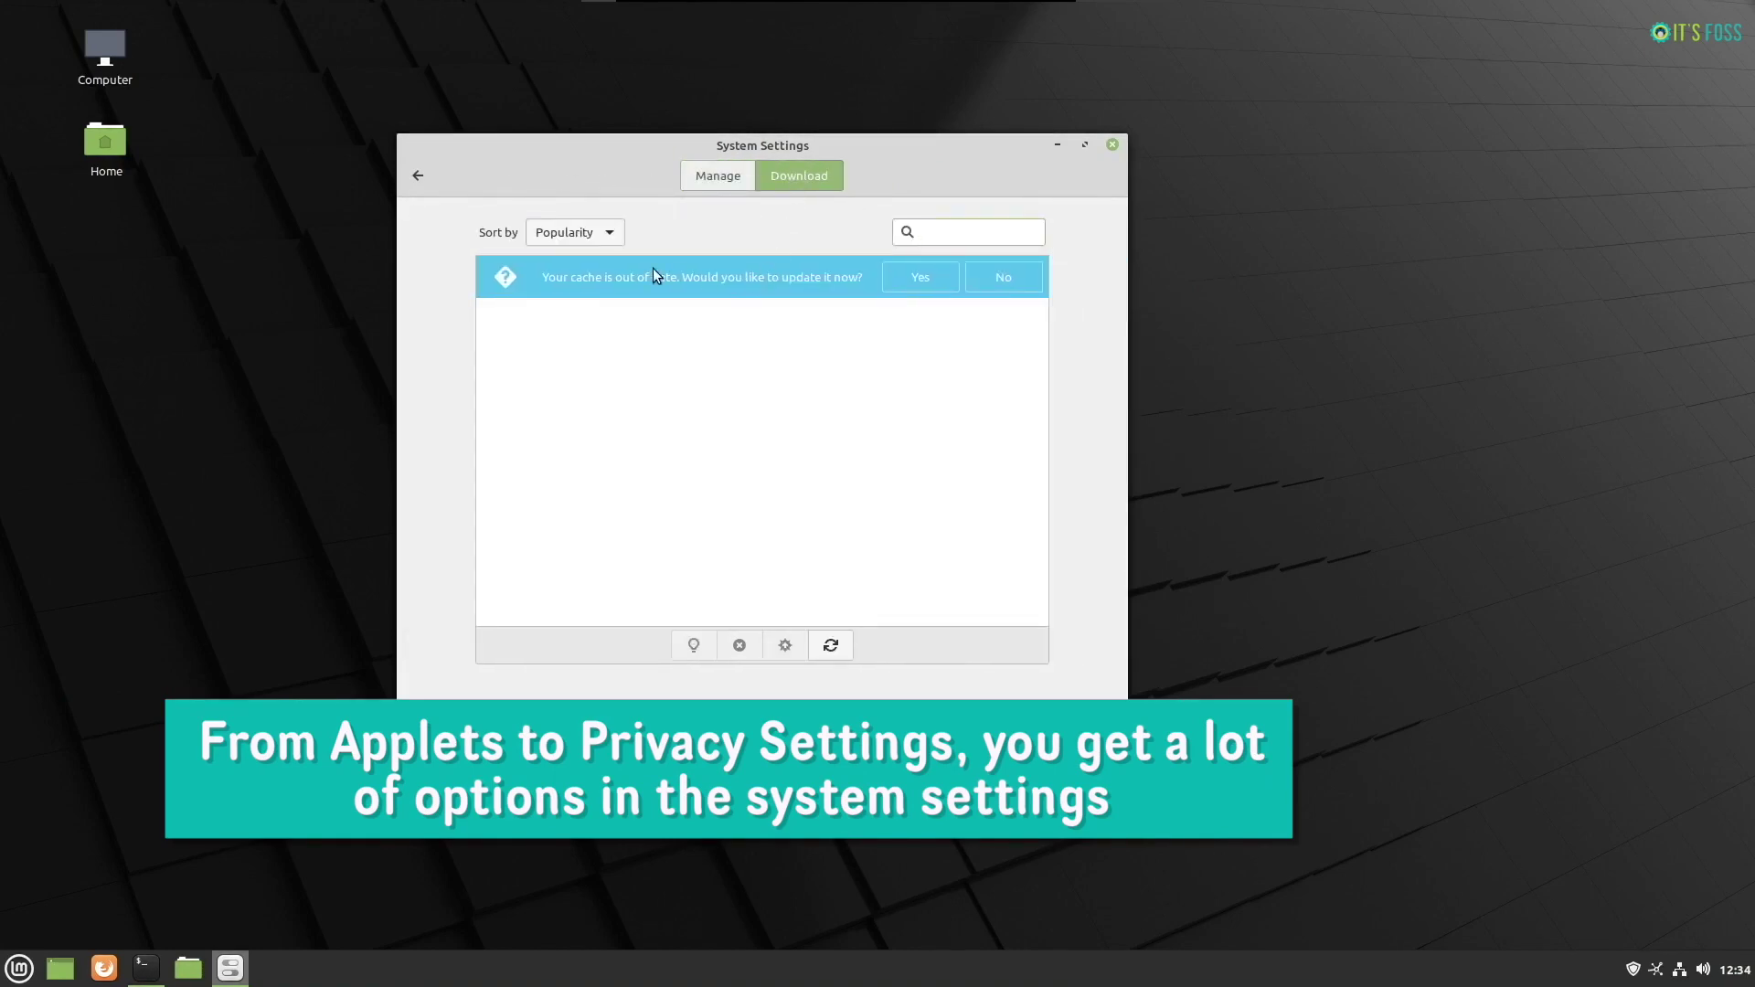
{"action": "left_click", "coordinate": [425, 182]}
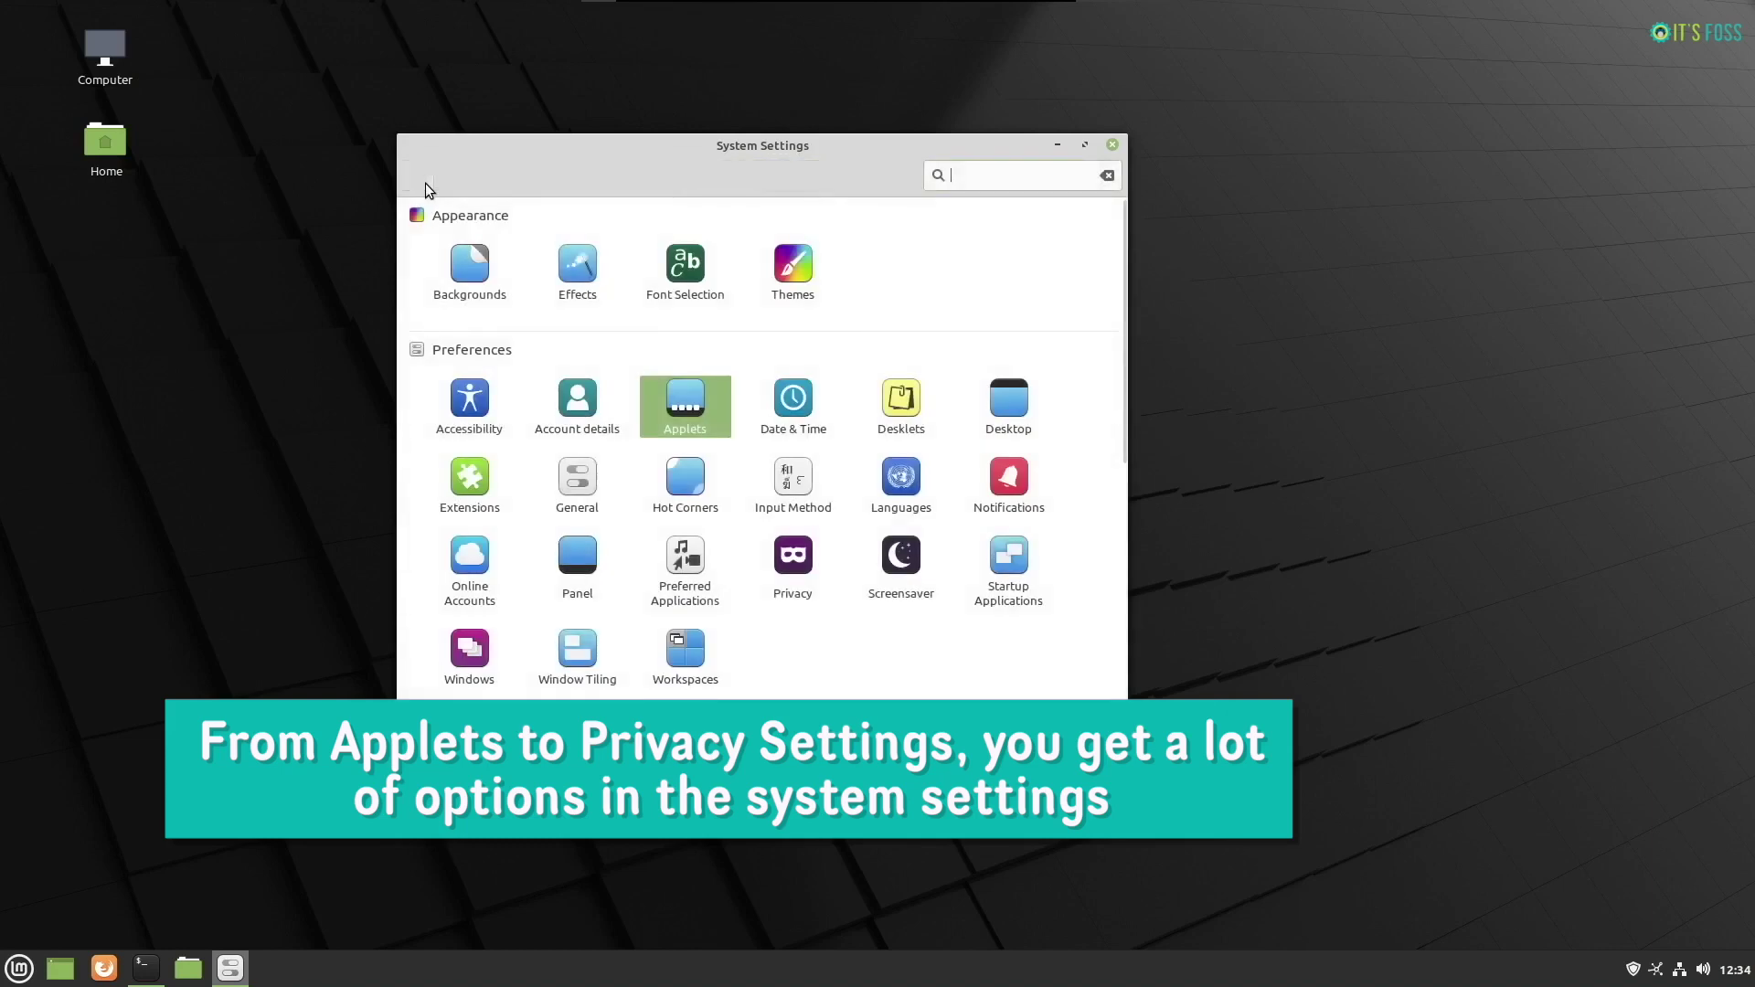
- Open the Desklets settings, add the Clock desklet to the desktop and move it lower
{"action": "left_click", "coordinate": [904, 428]}
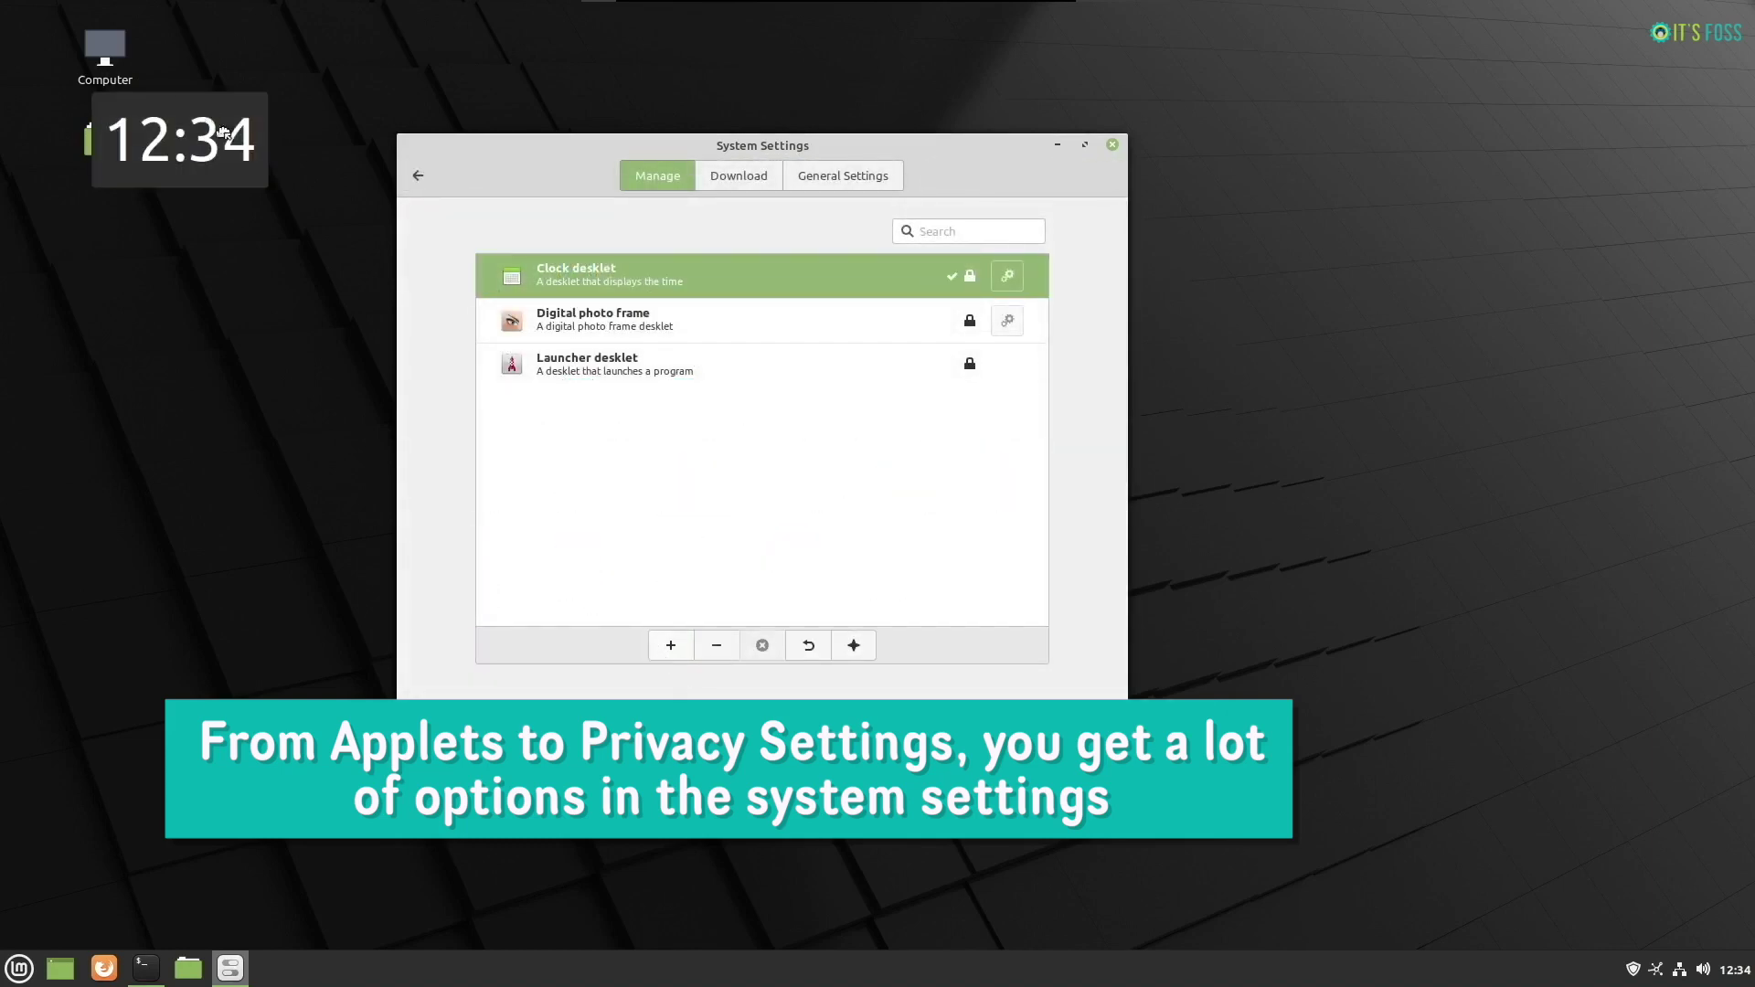
{"action": "left_click_drag", "start_coordinate": [223, 132], "coordinate": [282, 265]}
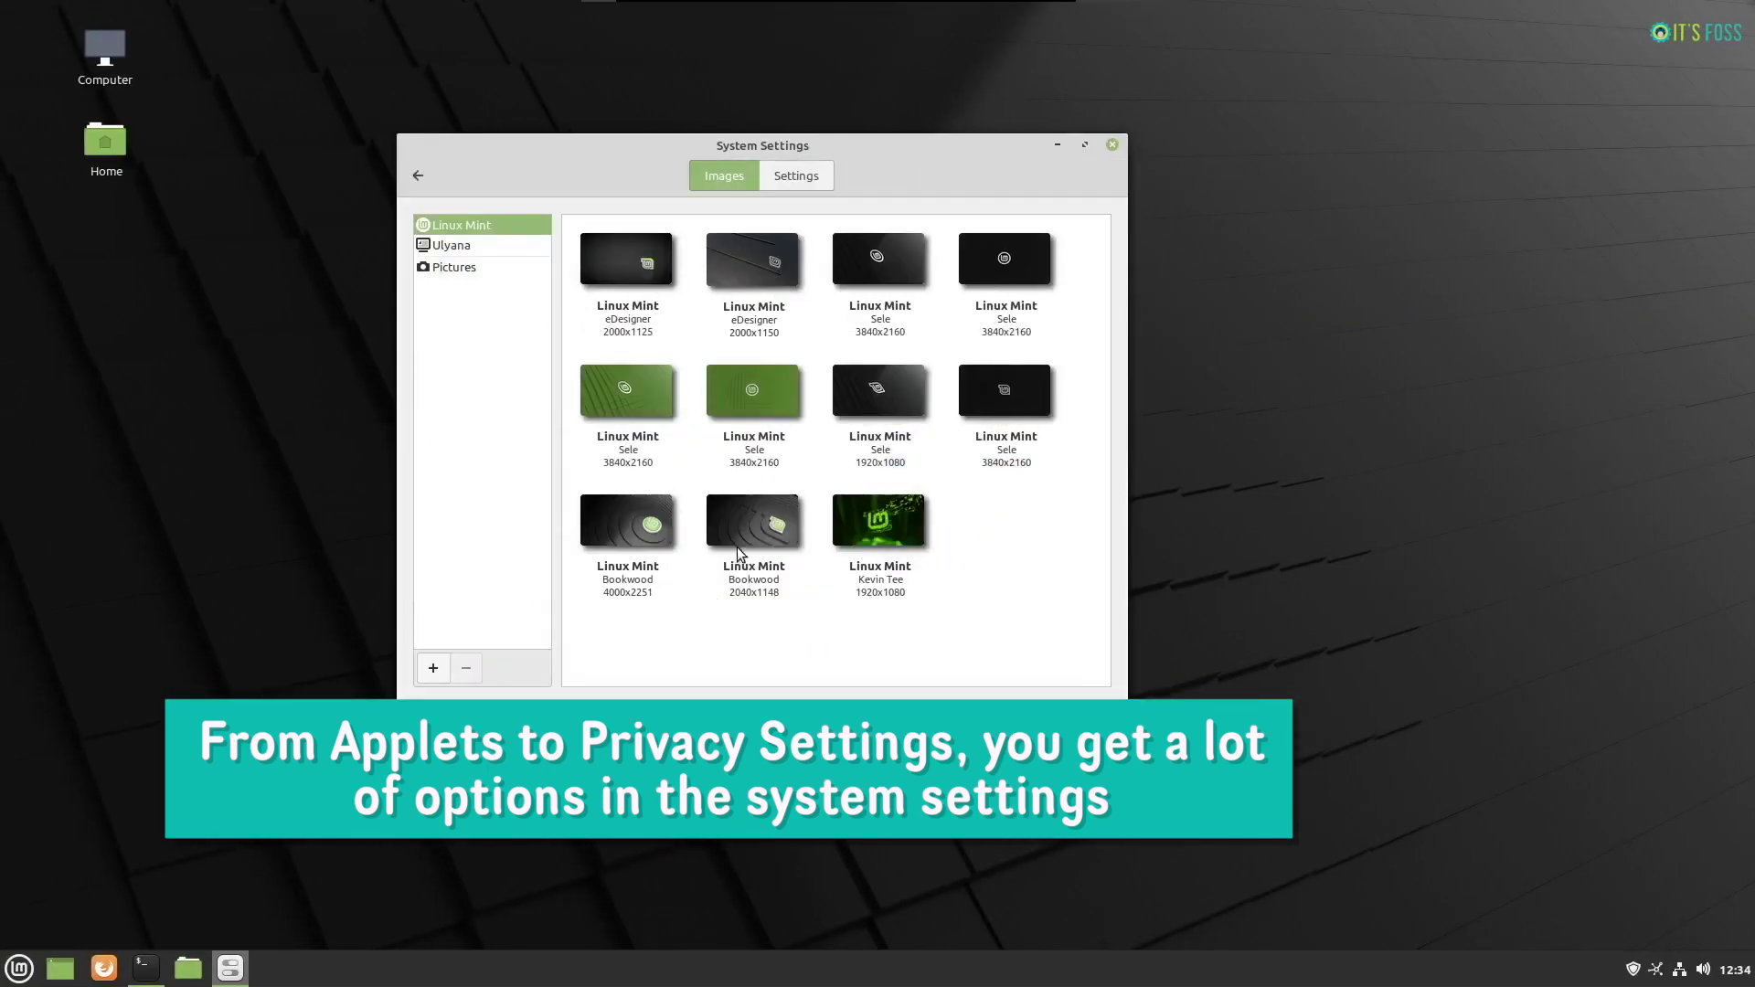
- Browse the Ulyana and Pictures collections in the desktop background settings
{"action": "left_click", "coordinate": [481, 247]}
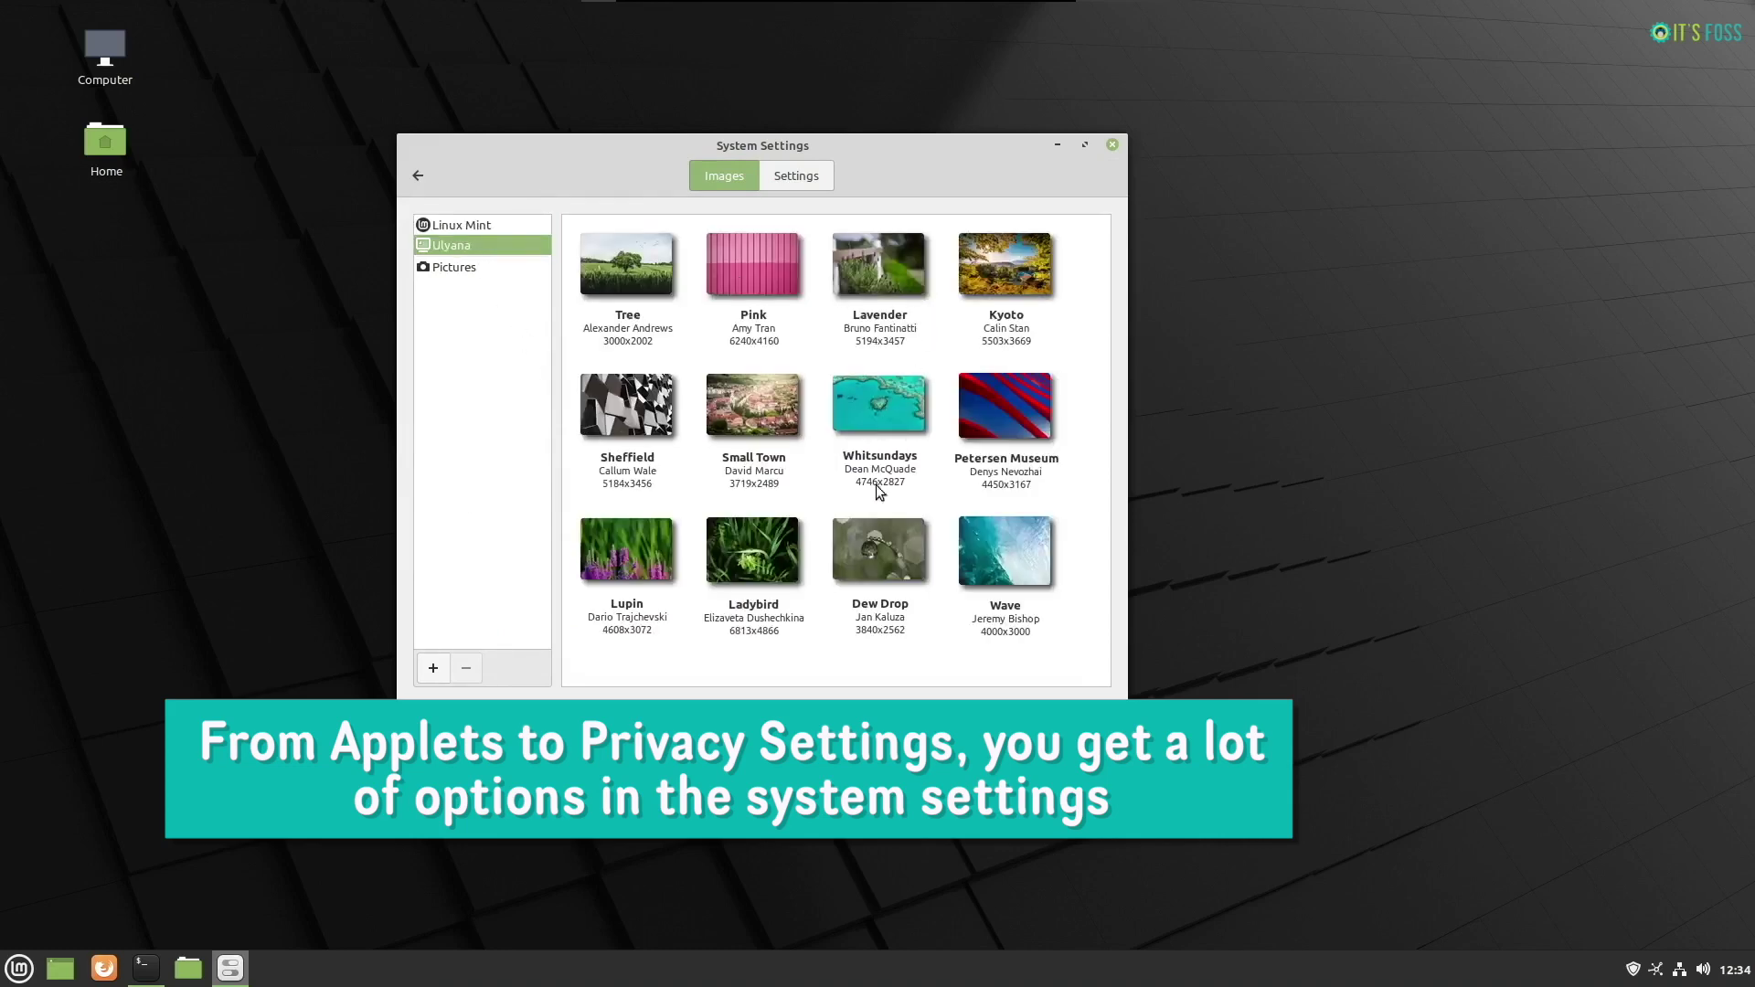
{"action": "left_click", "coordinate": [486, 269]}
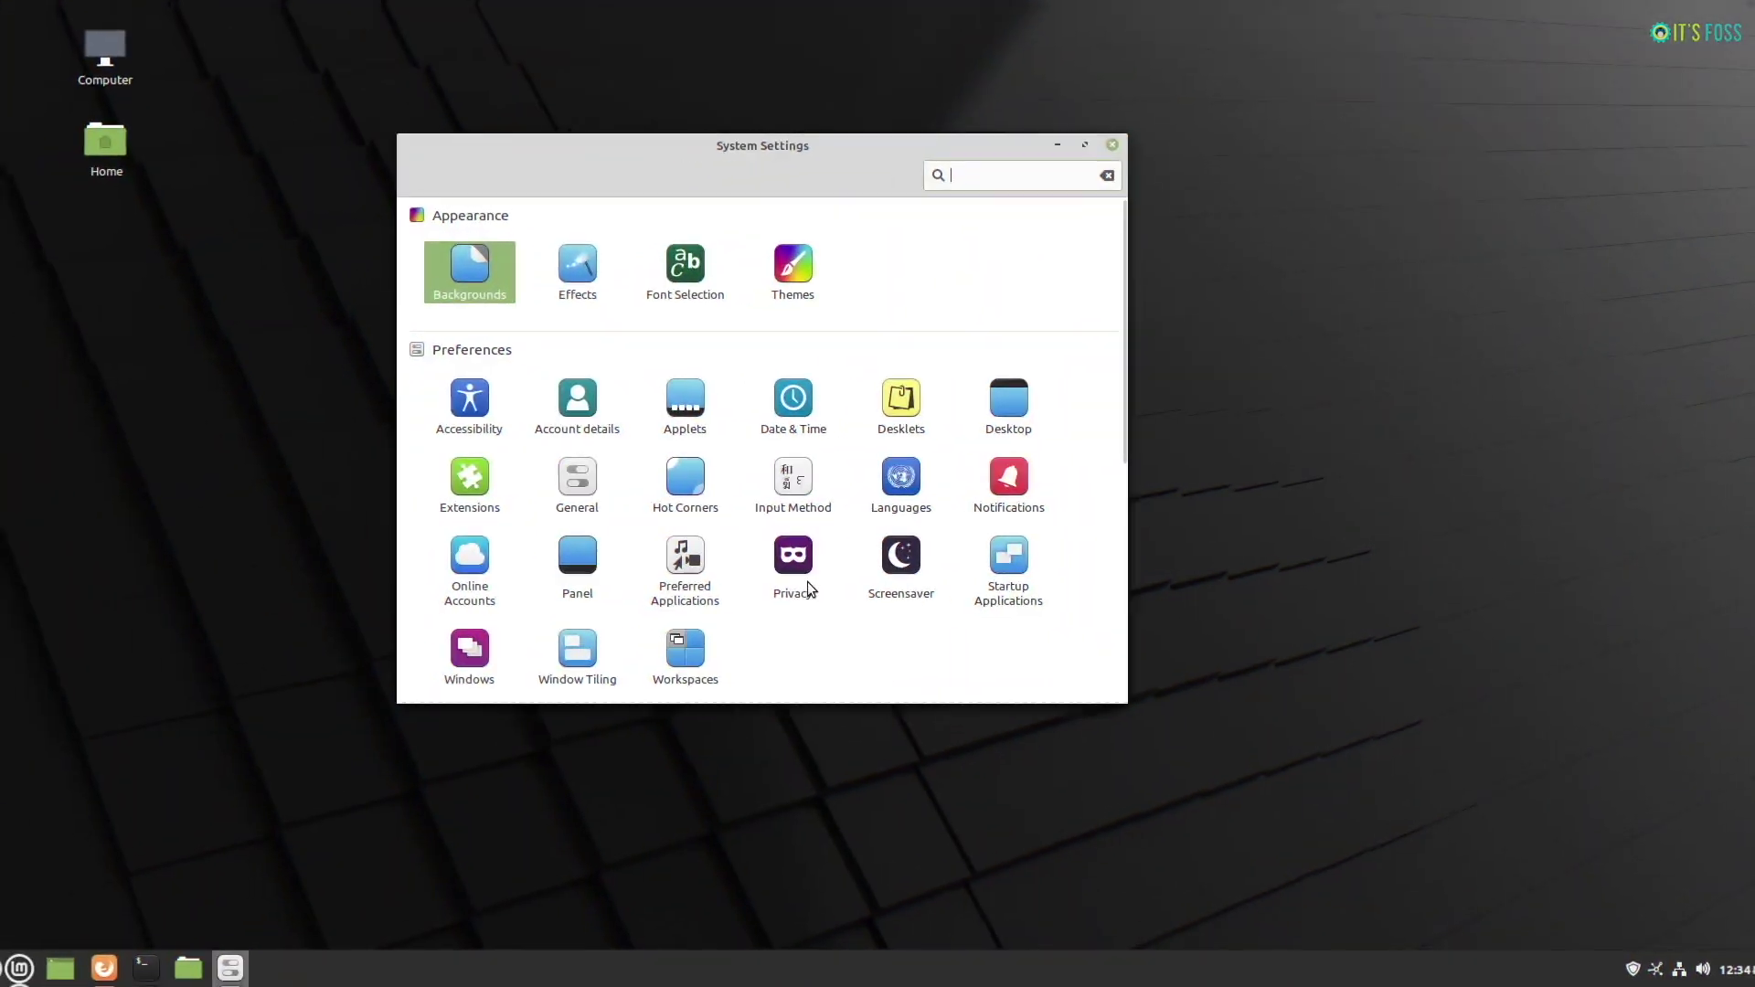
- Review the Preferred Applications settings including Removable media, then open the Privacy settings
{"action": "left_click", "coordinate": [699, 578]}
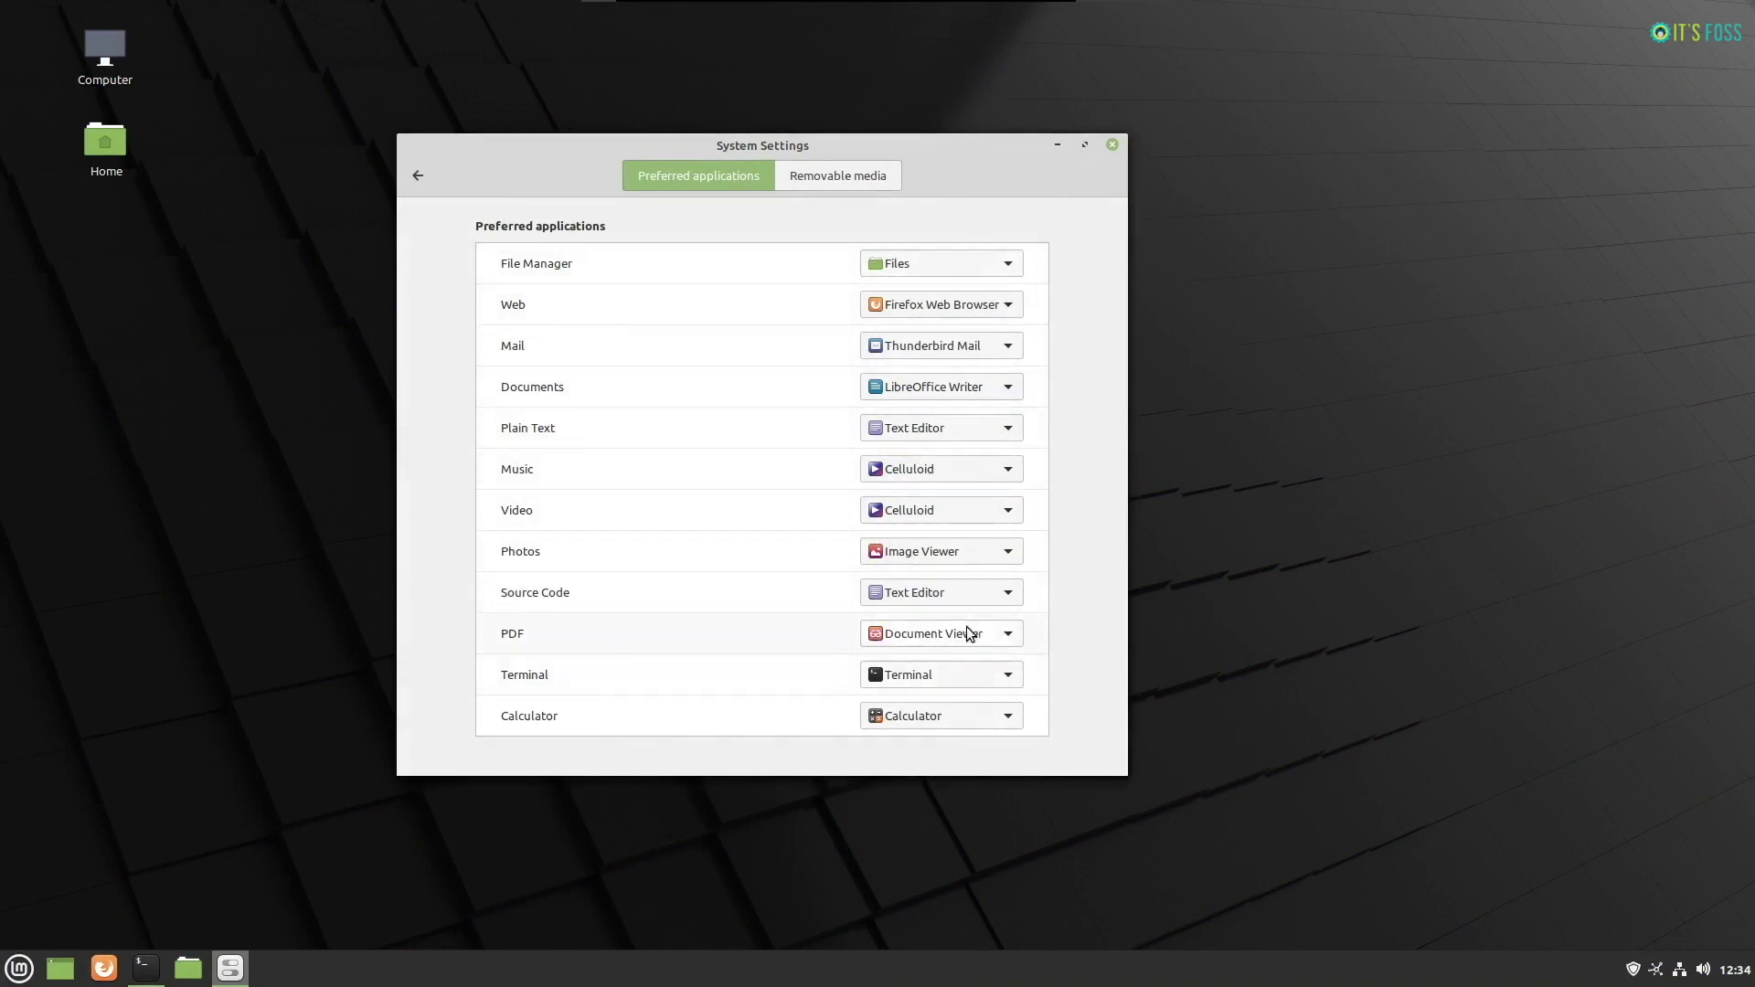
{"action": "left_click", "coordinate": [856, 182]}
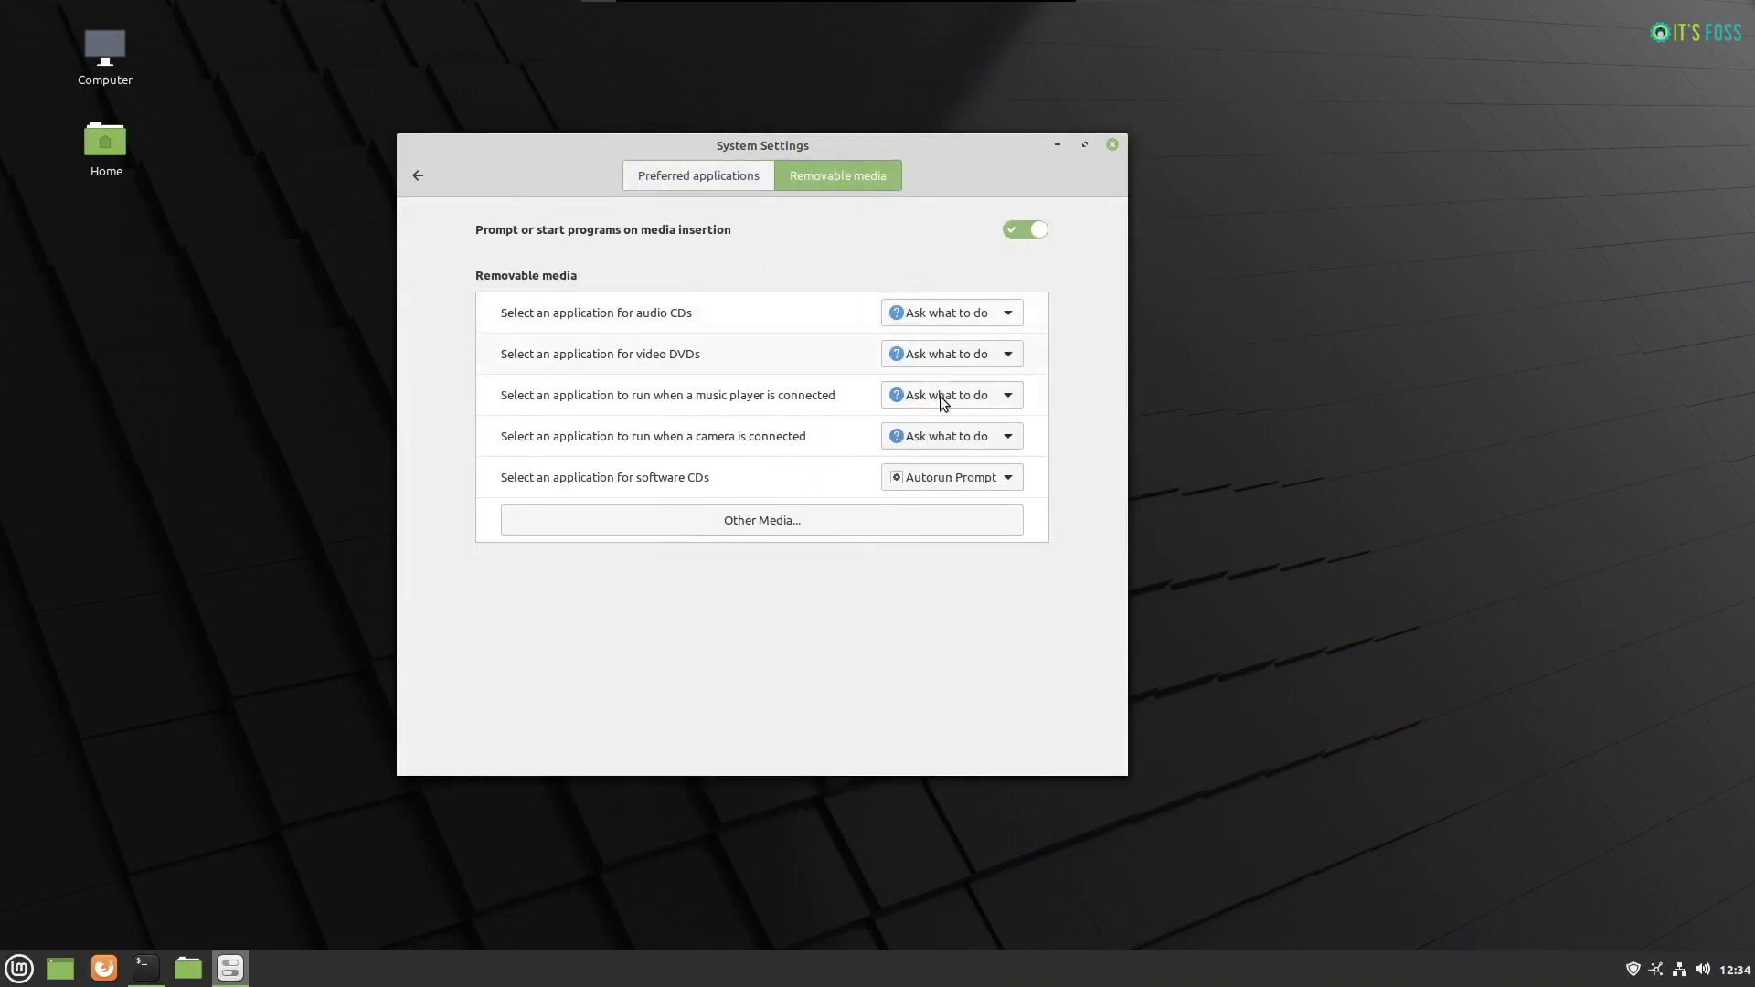
{"action": "left_click", "coordinate": [426, 174]}
{"action": "left_click", "coordinate": [796, 559]}
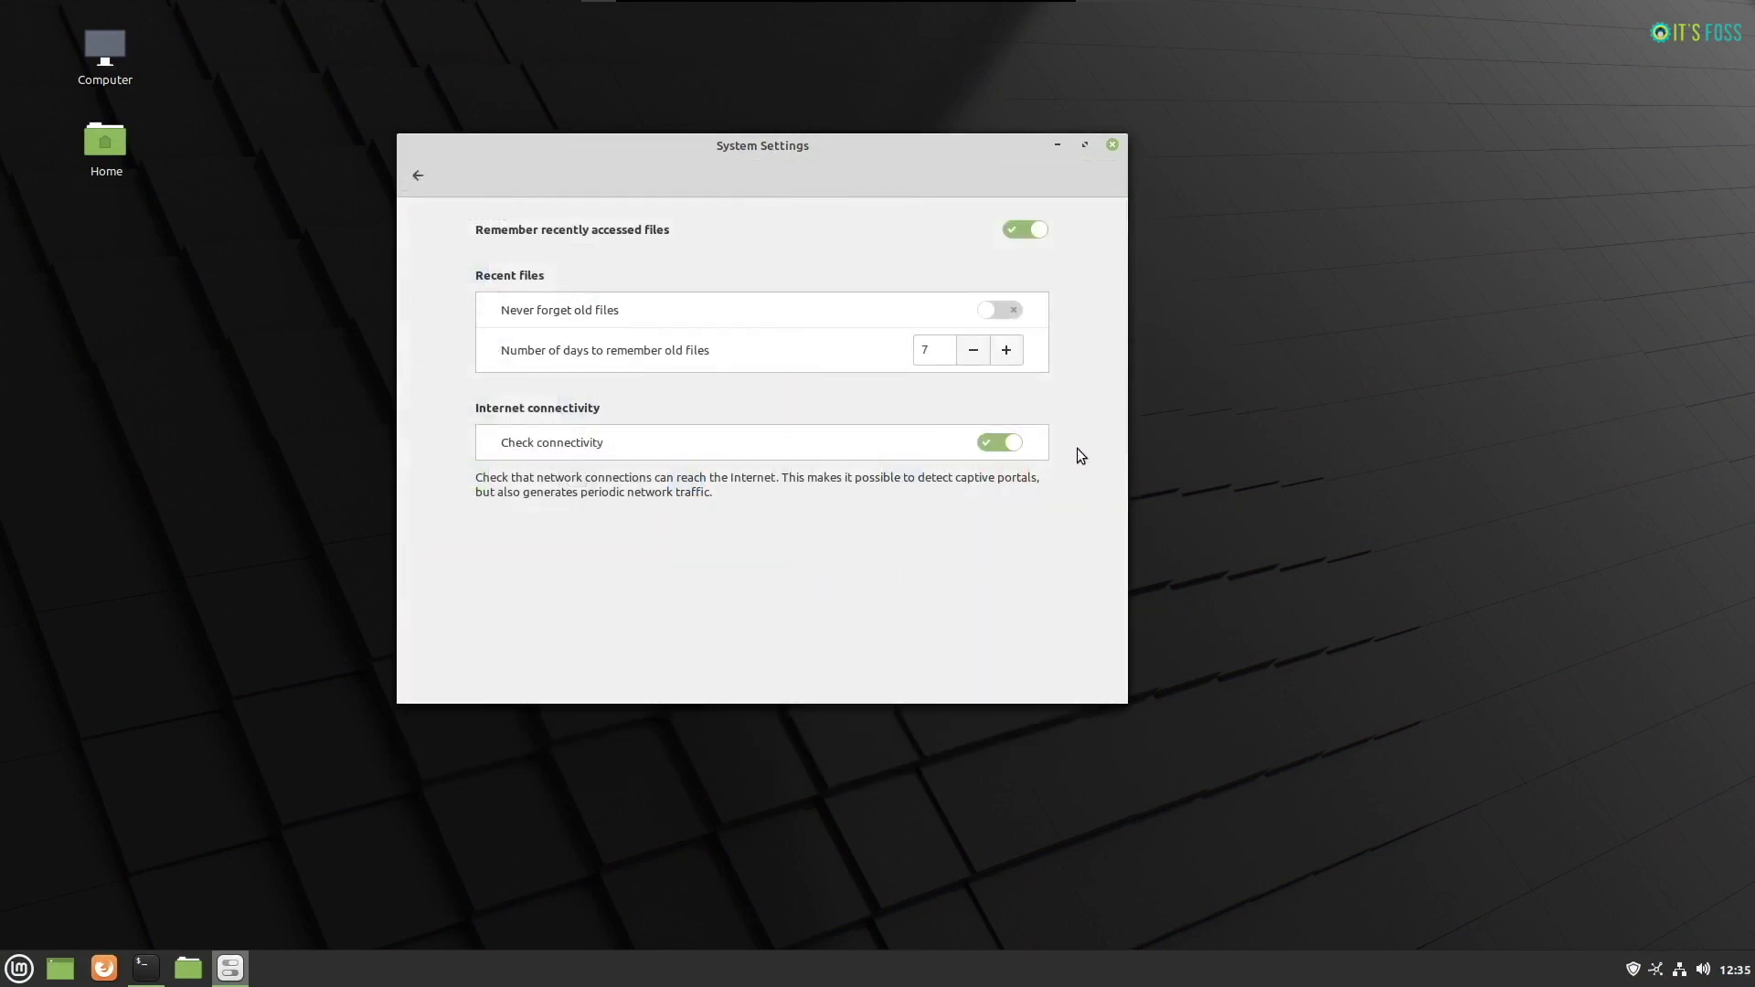
- Enable the desktop's top-left hot corner for showing all workspaces, try it out, and switch the corner off again
{"action": "left_click", "coordinate": [419, 176]}
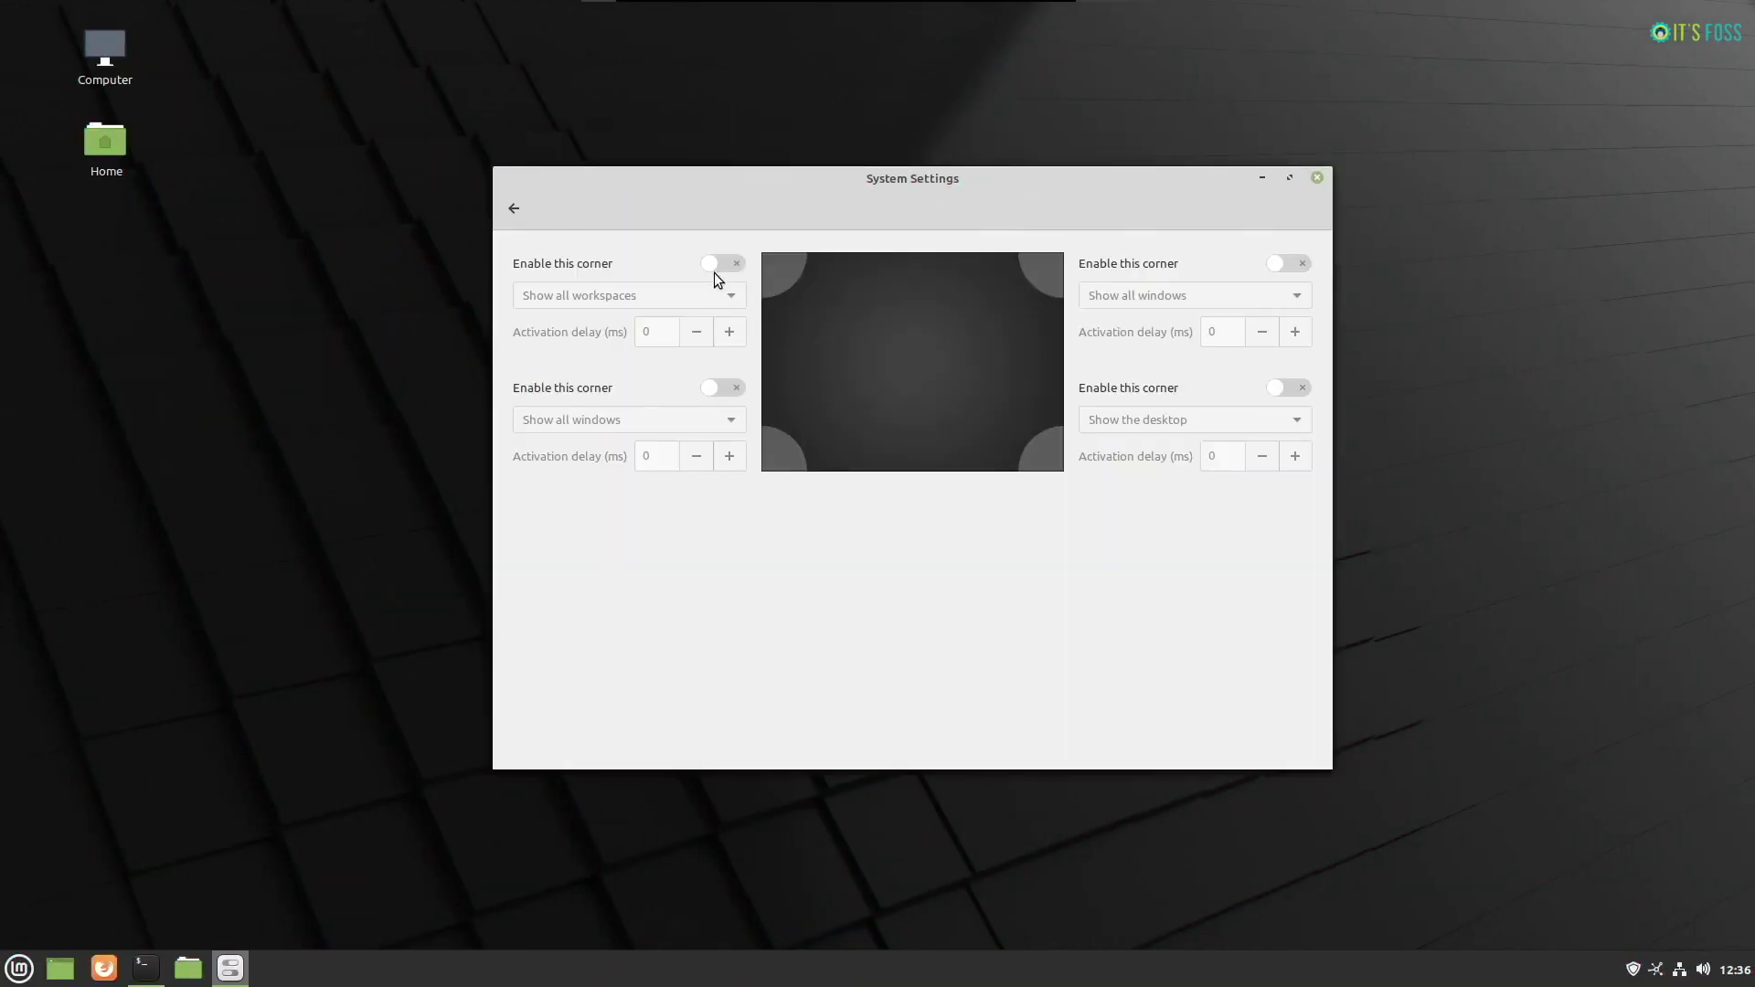
{"action": "left_click", "coordinate": [715, 262]}
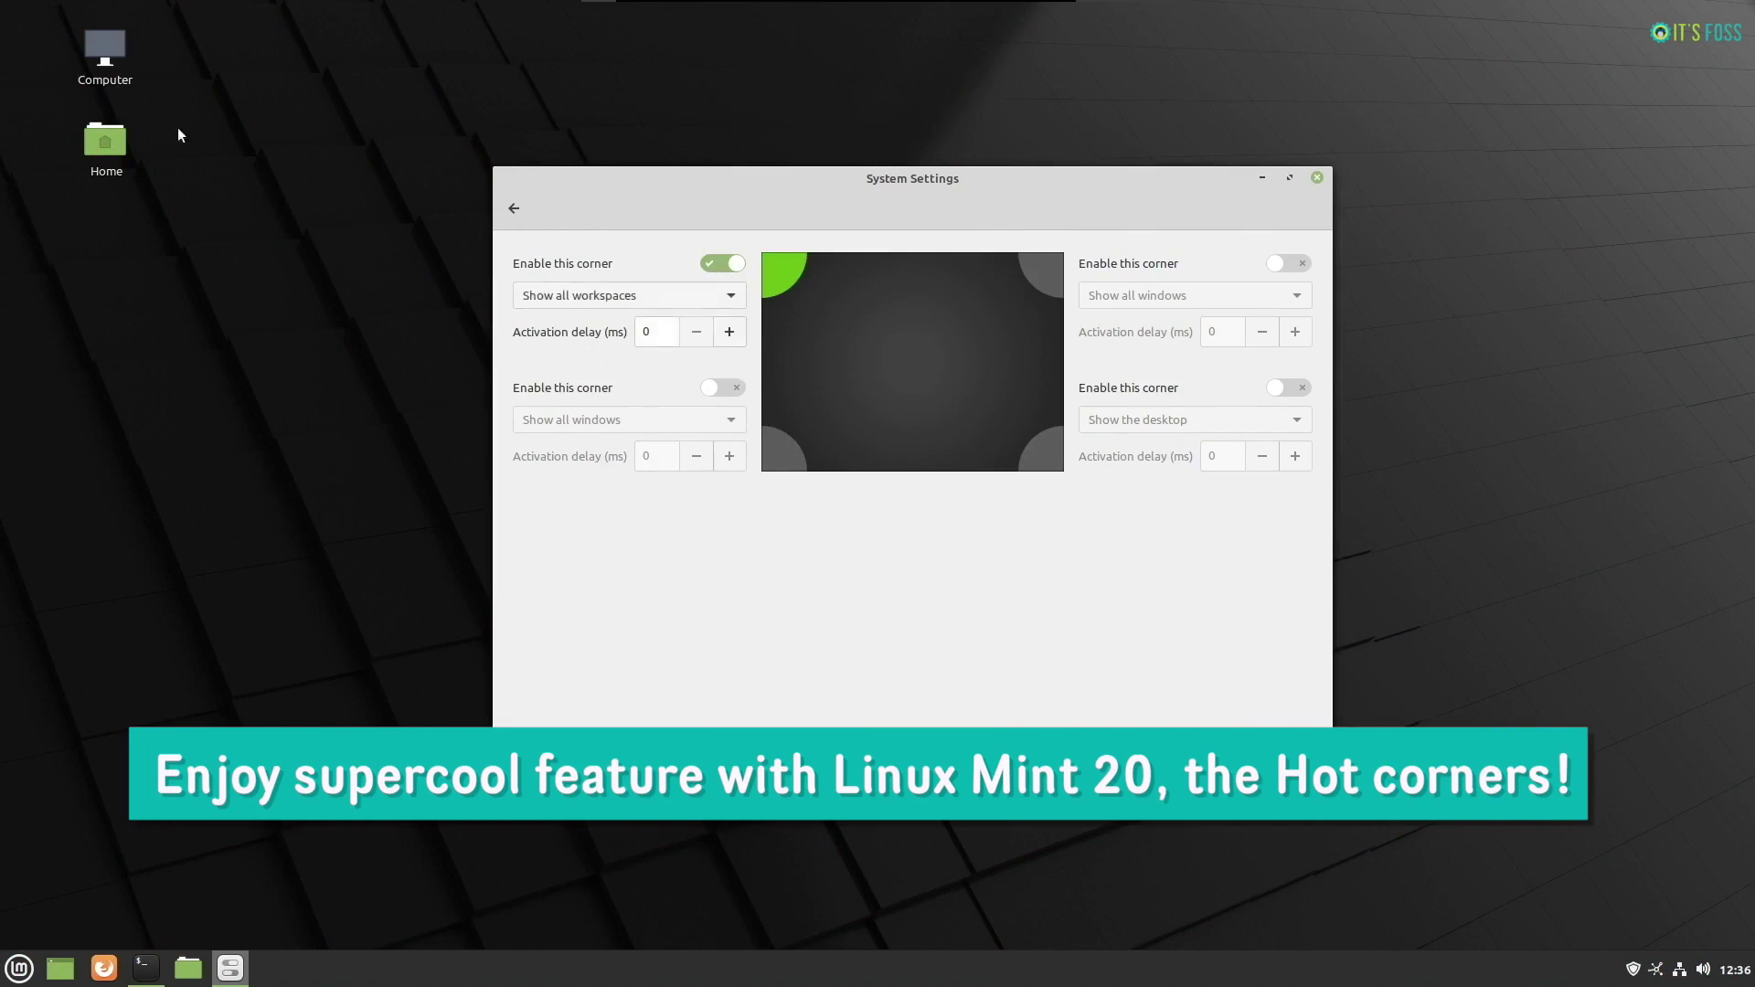
{"action": "mouse_move", "coordinate": [2, 5]}
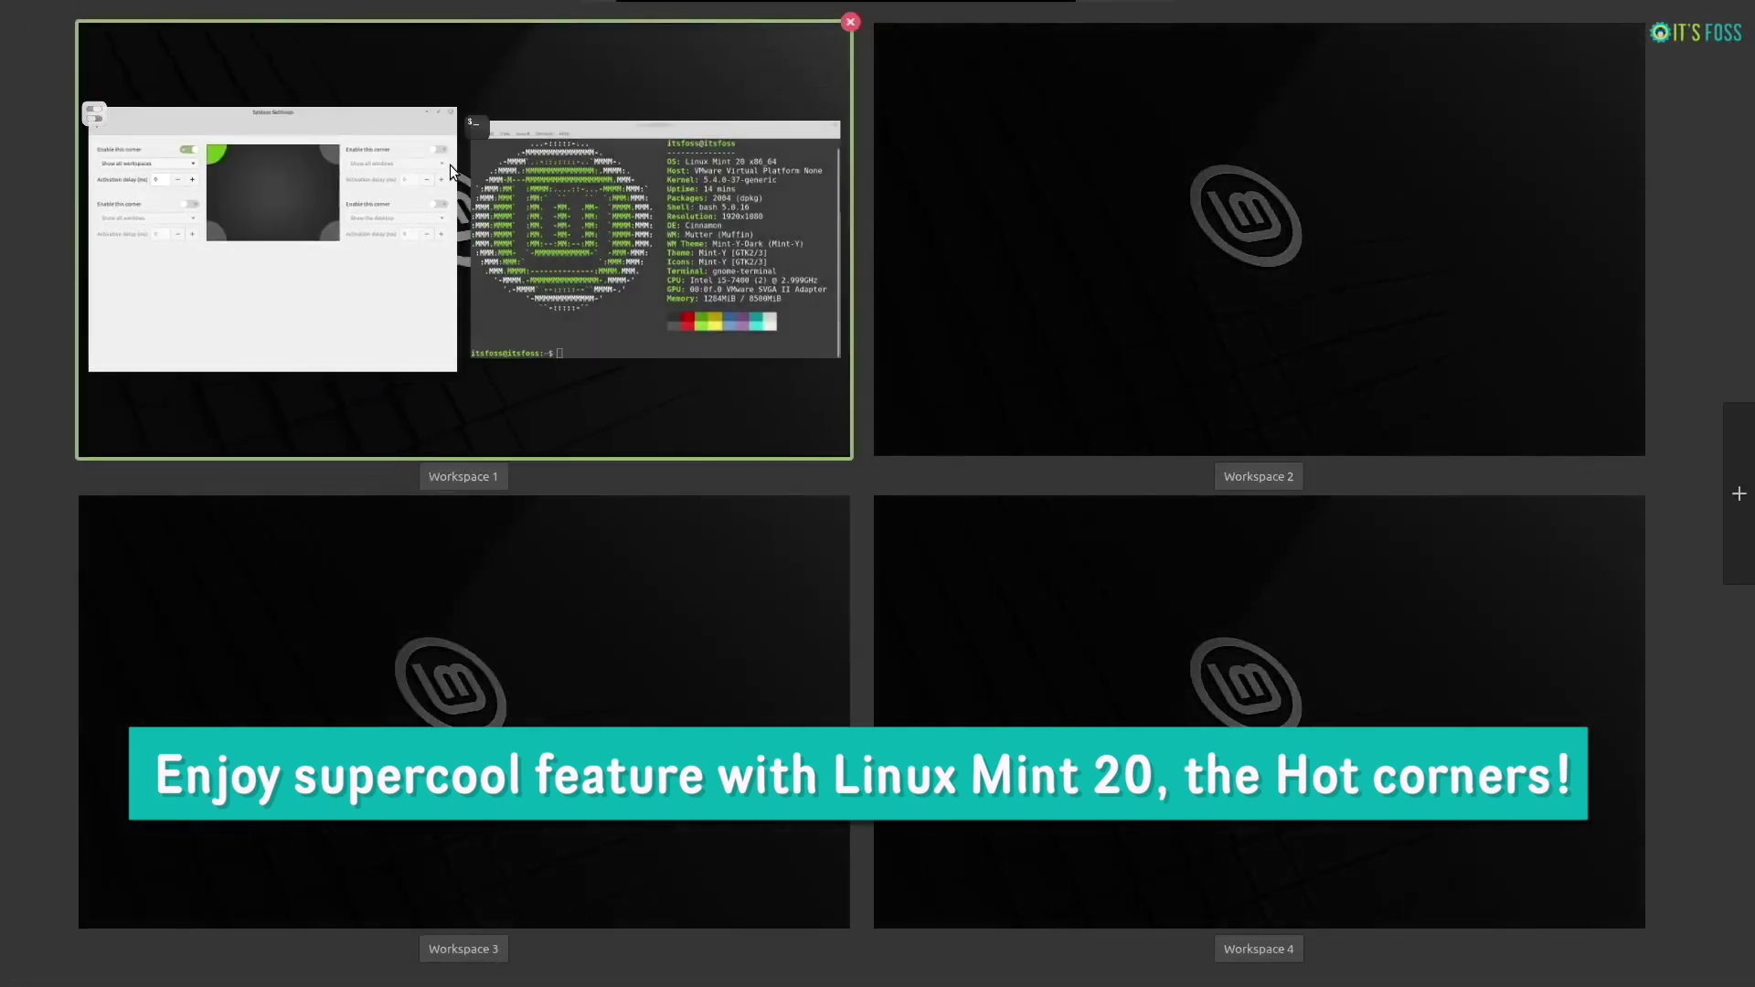
{"action": "left_click", "coordinate": [321, 189]}
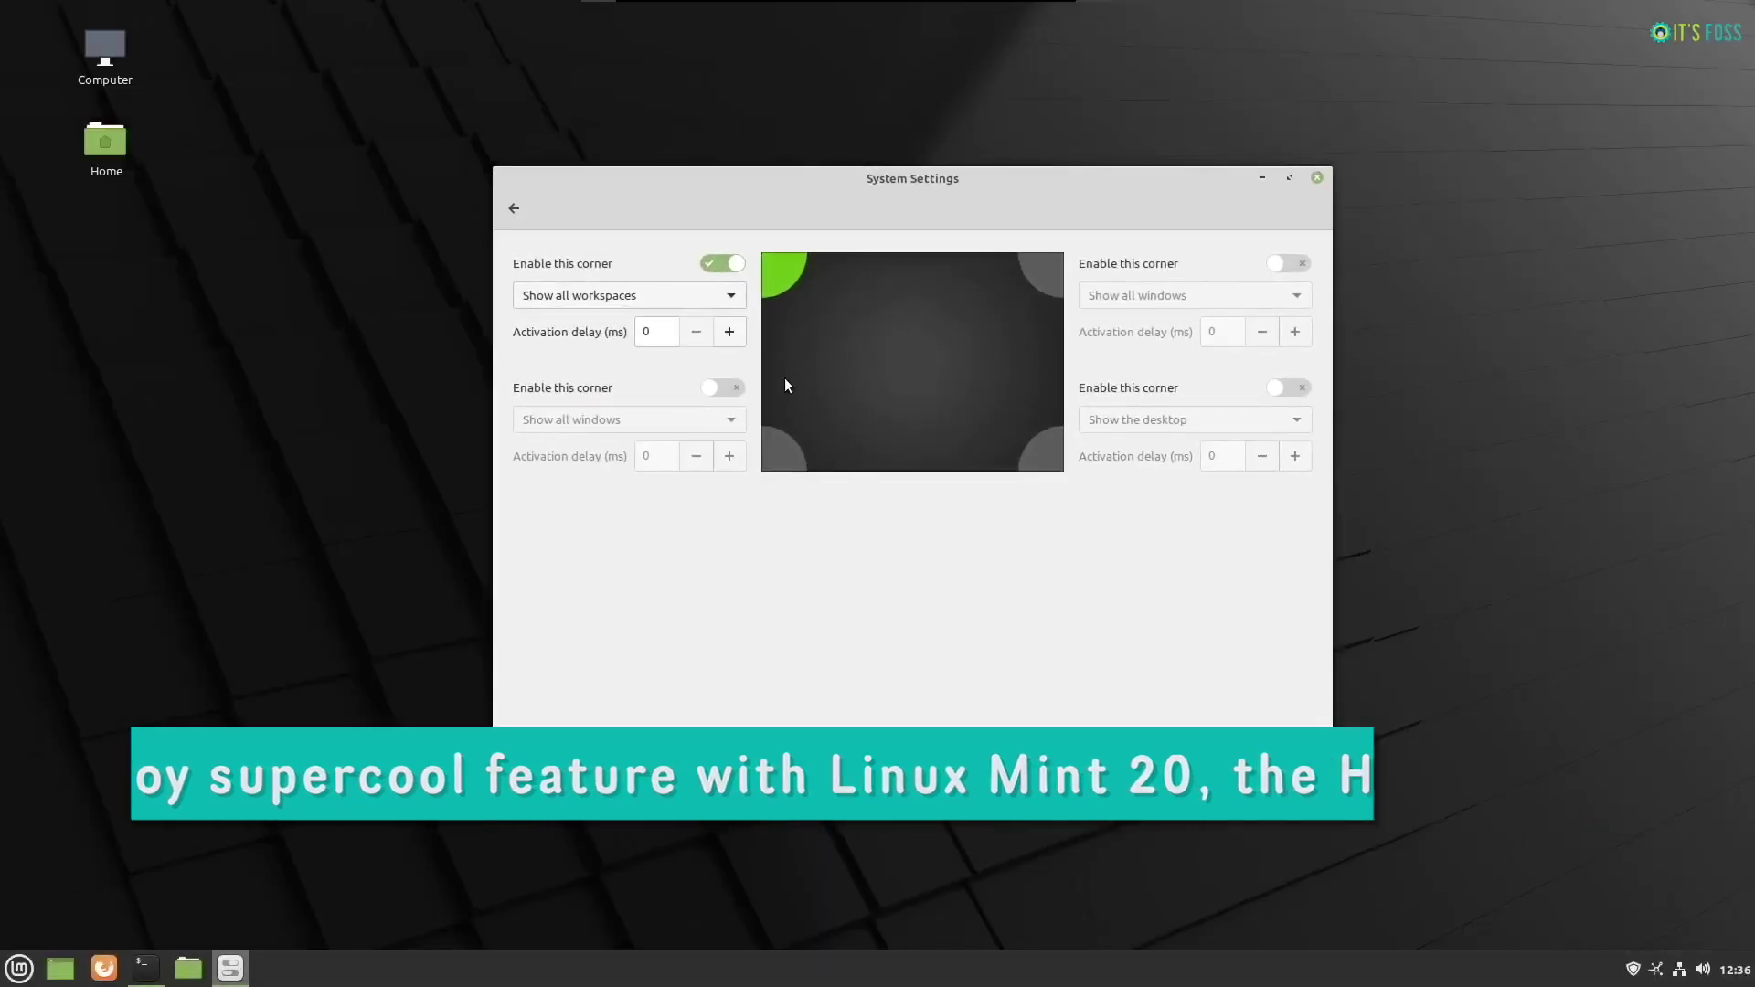
{"action": "left_click", "coordinate": [721, 265]}
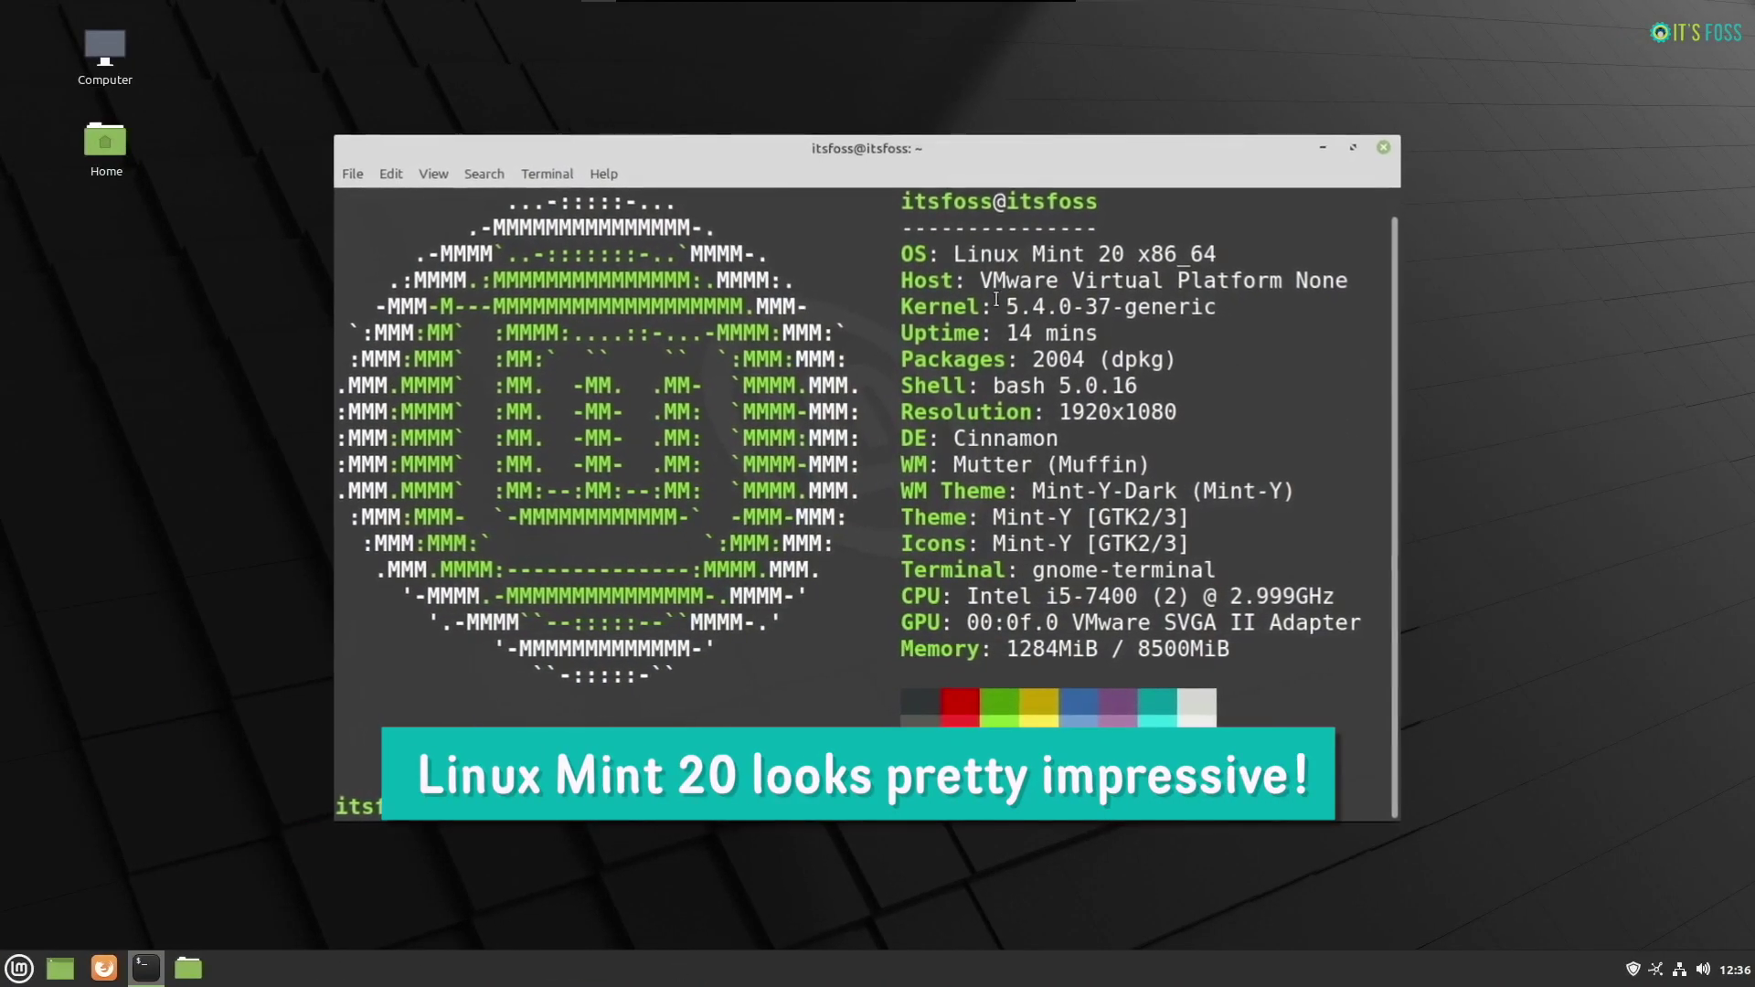
- Highlight the kernel version in the terminal's system information and clear the selection
{"action": "left_click_drag", "start_coordinate": [998, 303], "coordinate": [1390, 303]}
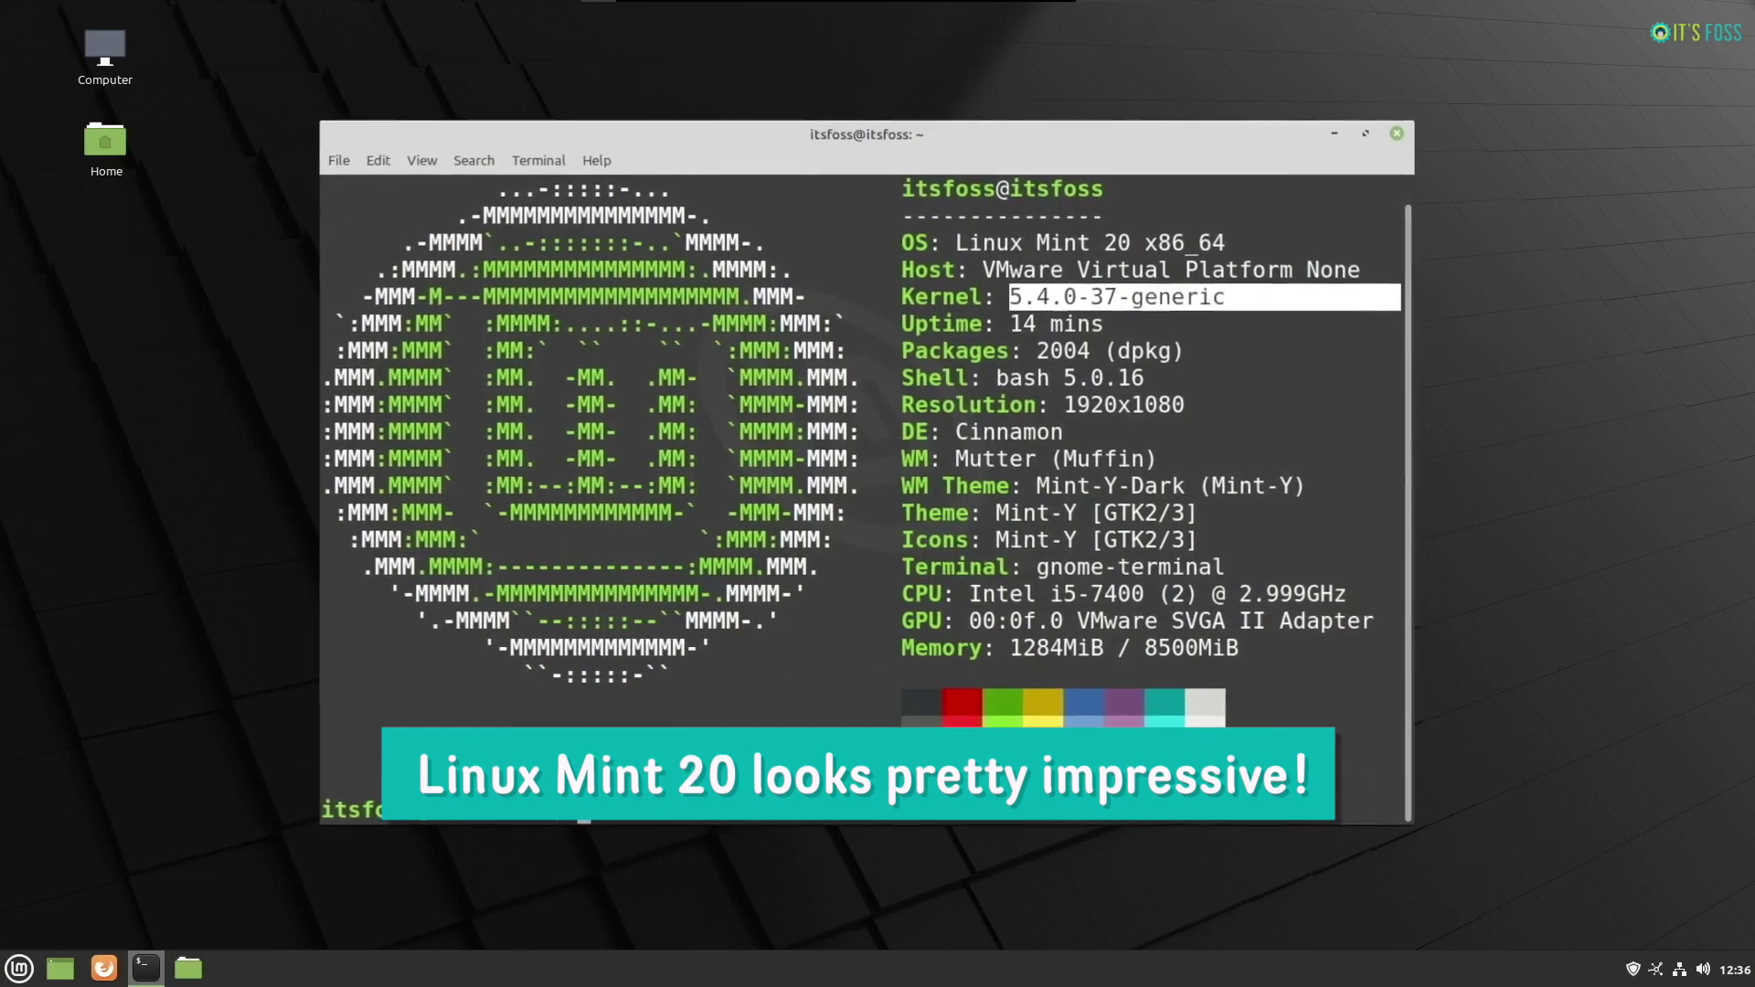
{"action": "left_click", "coordinate": [1393, 808]}
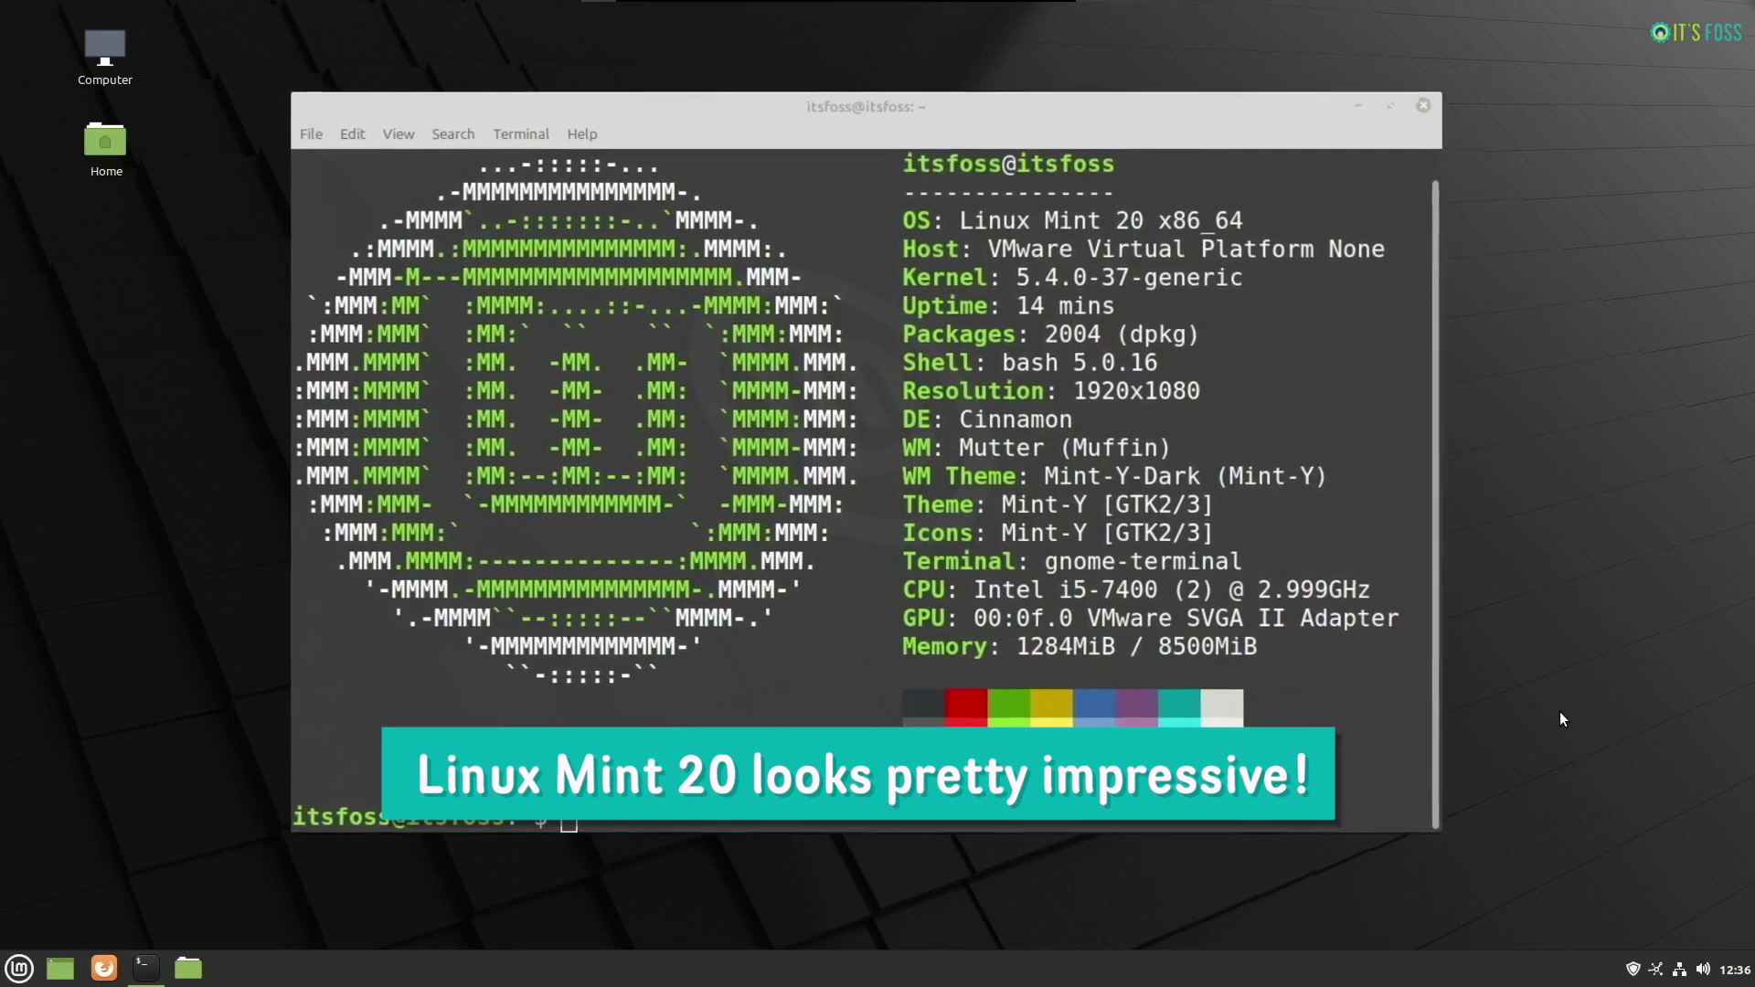